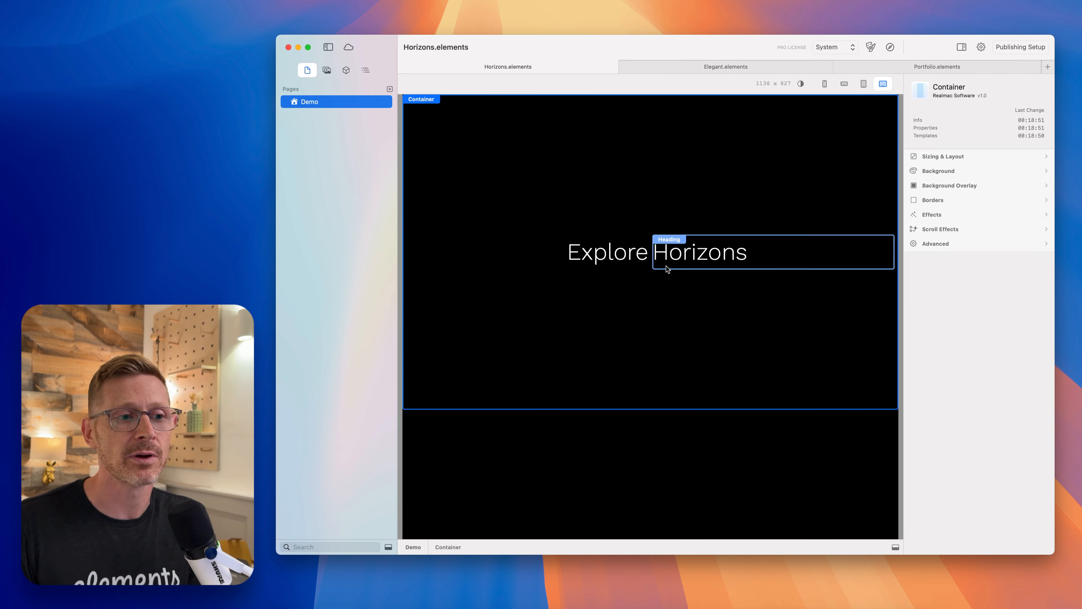
- Enable scroll effects on the grid item containing the "Explore" heading and preview the page in the browser
left_click(365, 71)
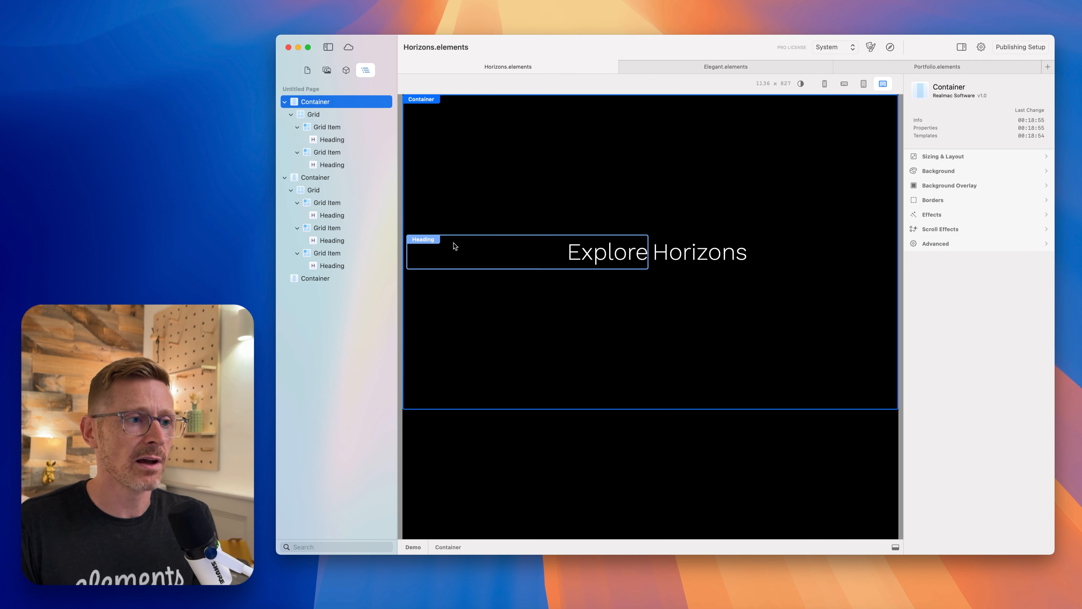
key("Down")
key("Down")
key("Down")
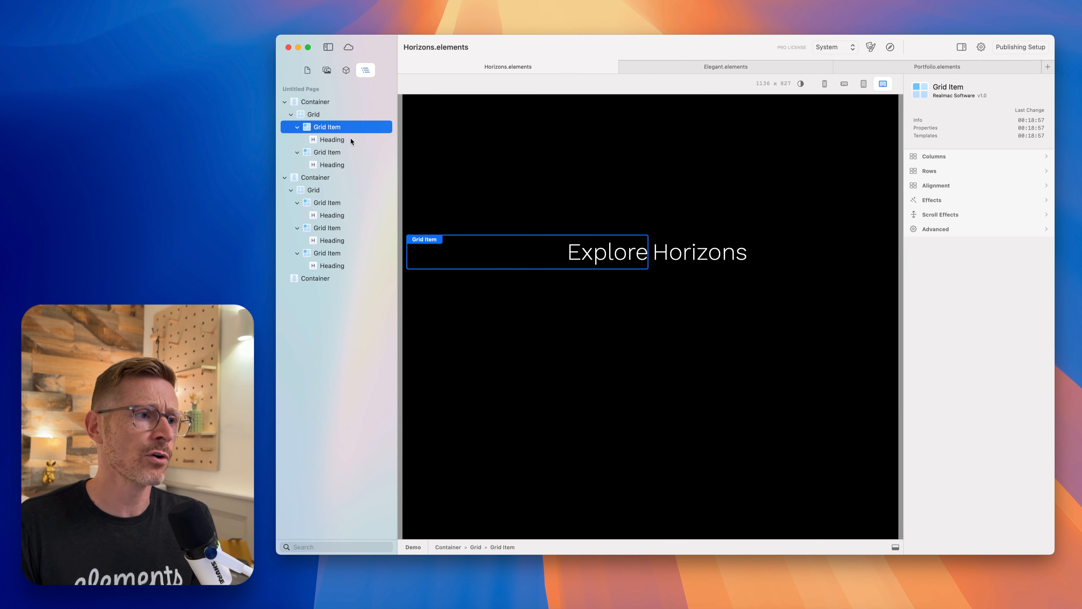
key("Up")
key("Up")
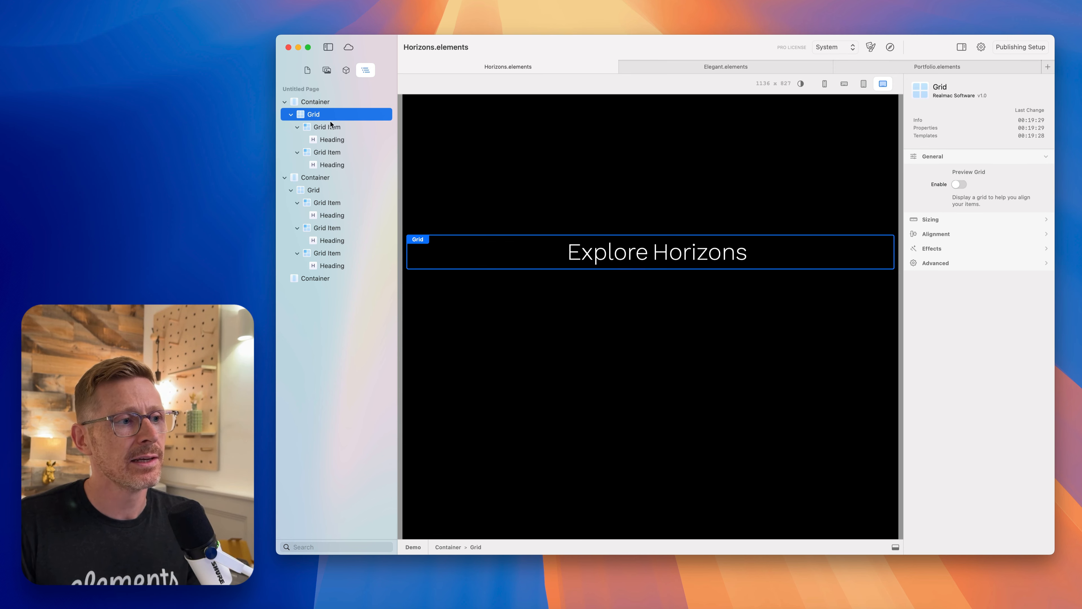
left_click(337, 130)
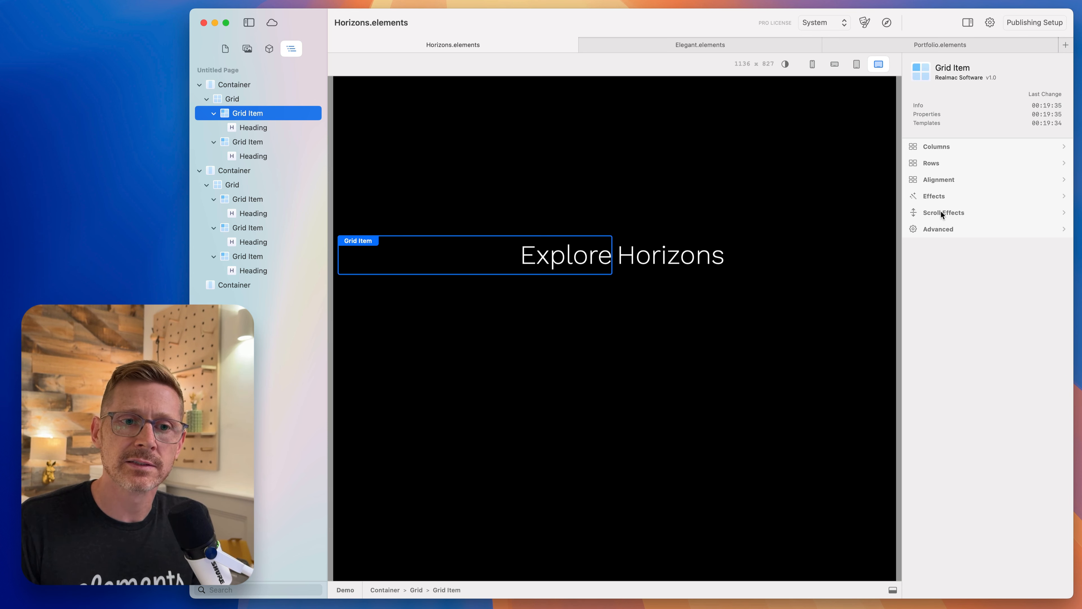
left_click(940, 209)
left_click(964, 231)
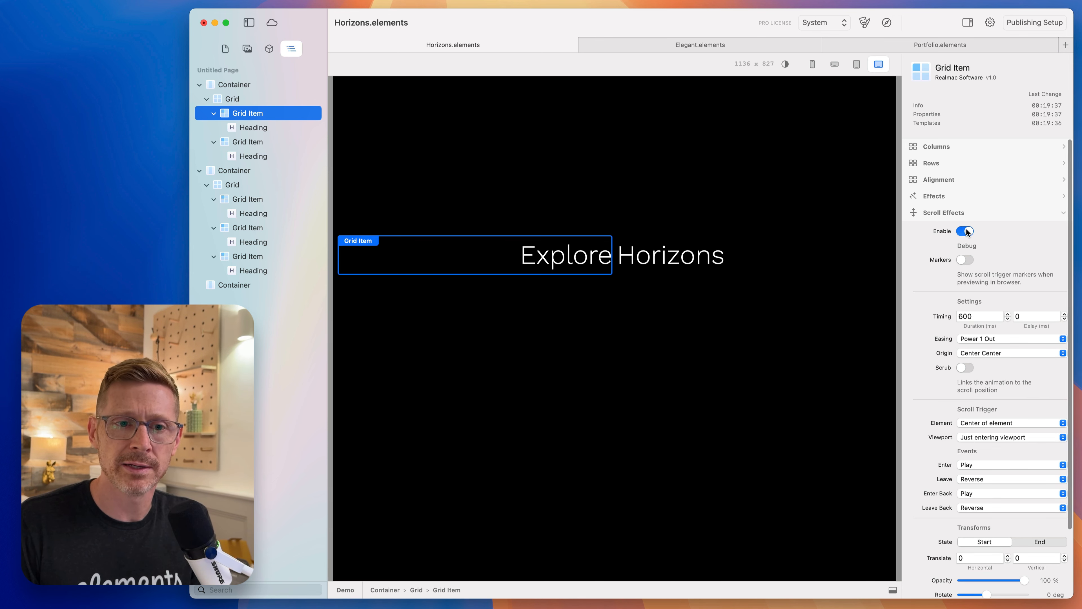
left_click(887, 22)
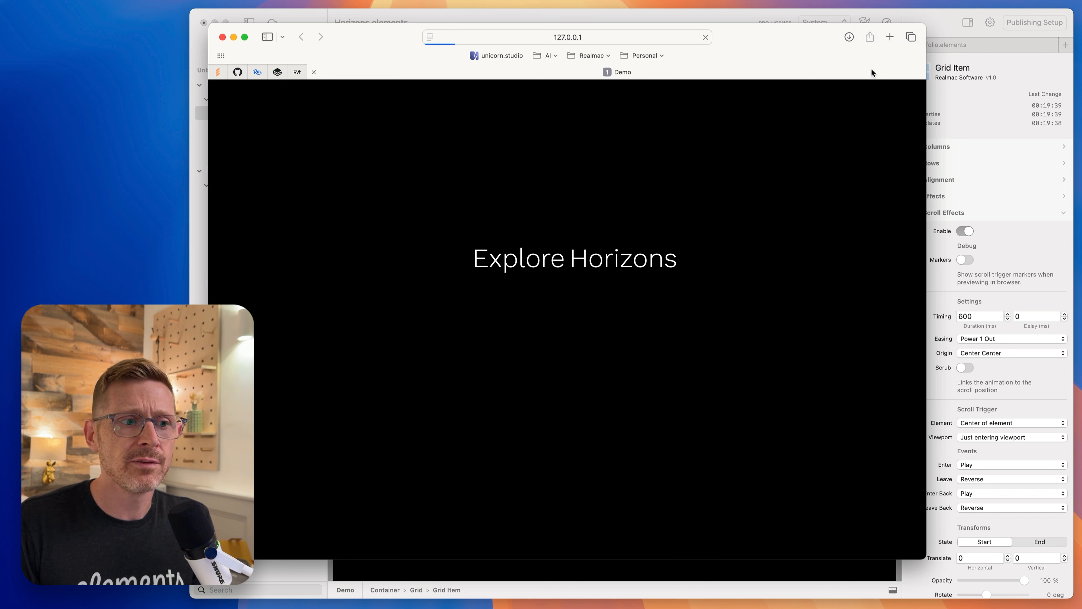
left_click(974, 25)
- Set the Explore grid item's start-state opacity to 0% and preview the fade-in in the browser
scroll(1029, 432, "down", 1)
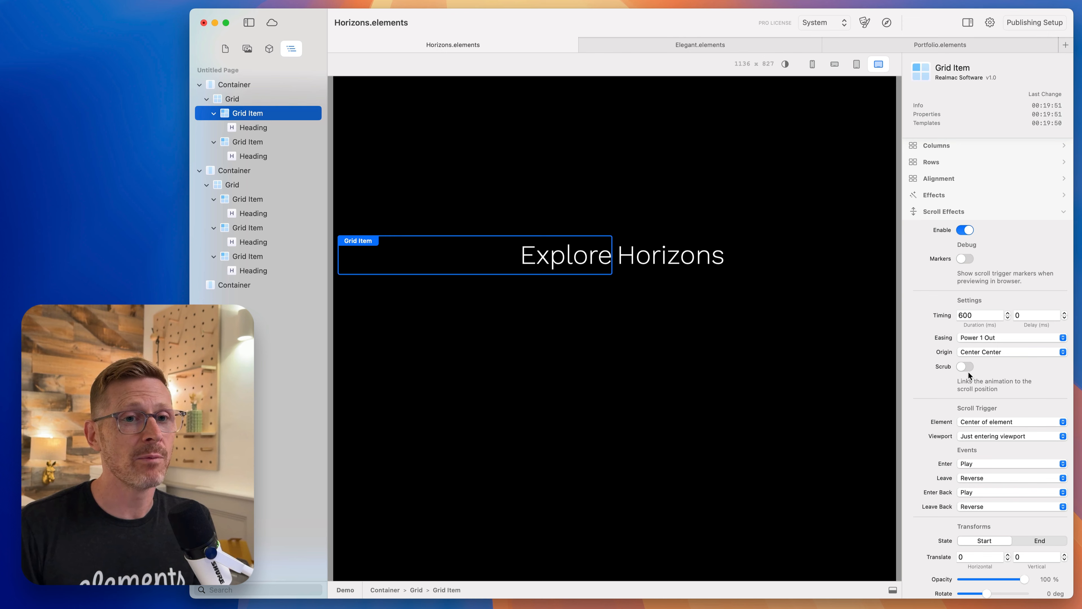
scroll(1019, 414, "down", 5)
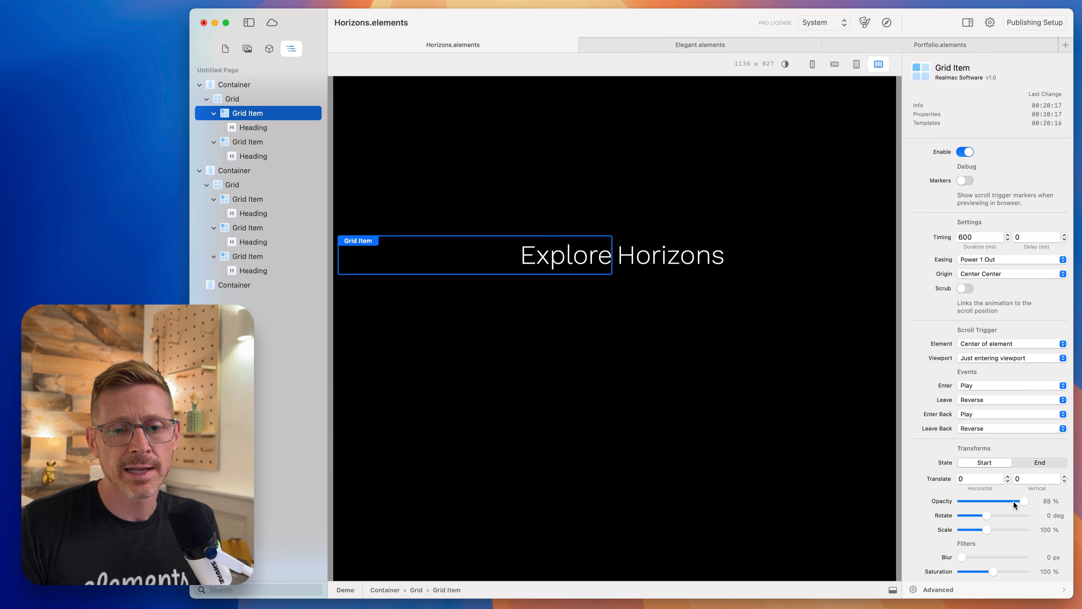
left_click_drag(1023, 500, 950, 502)
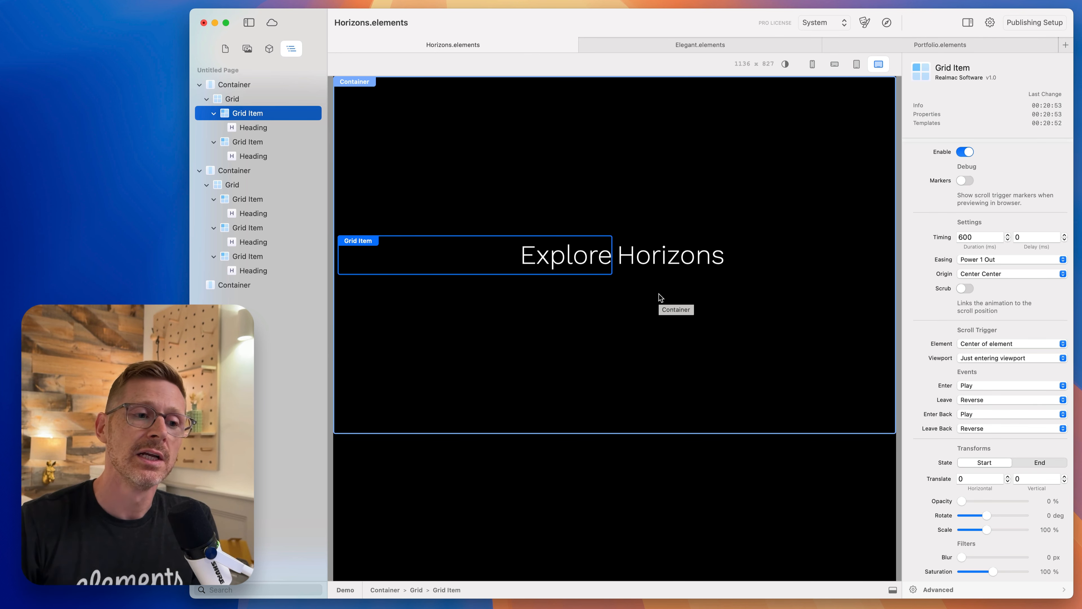
left_click(886, 23)
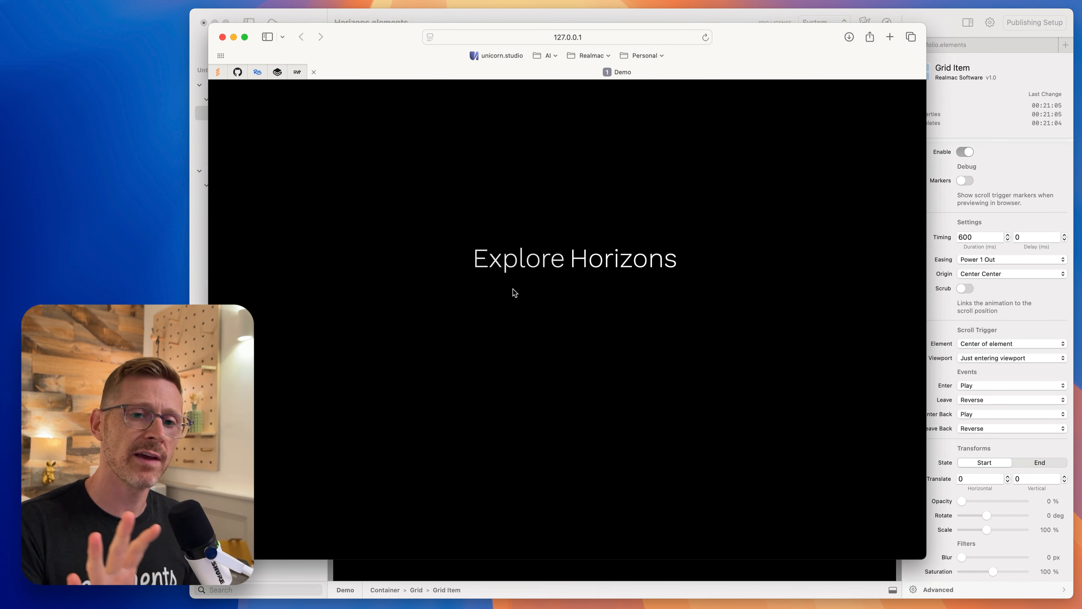
key("super+r")
key("super+r")
key("super+w")
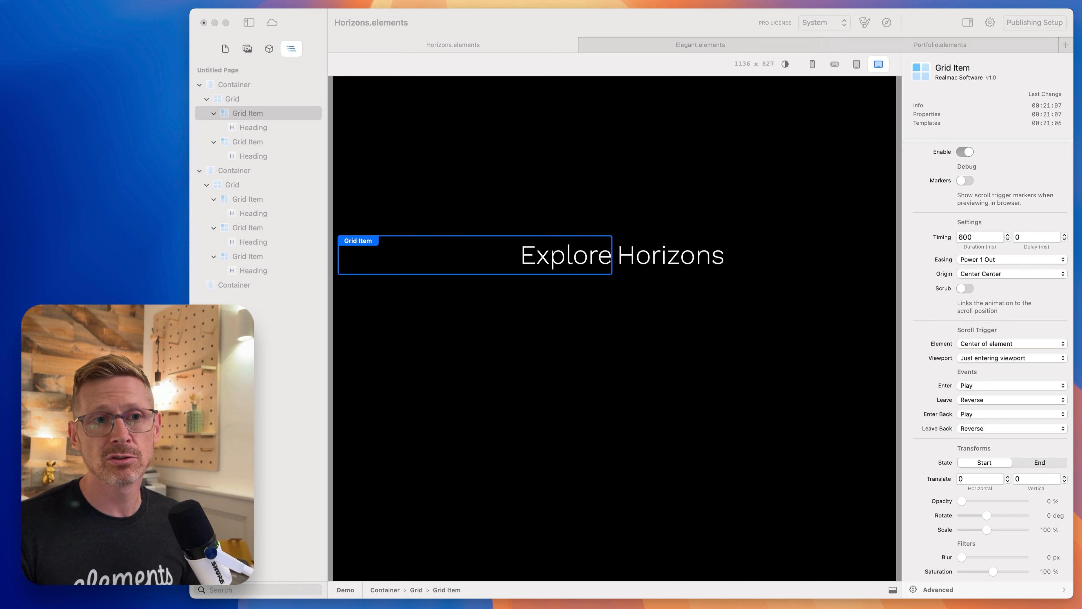
left_click(767, 93)
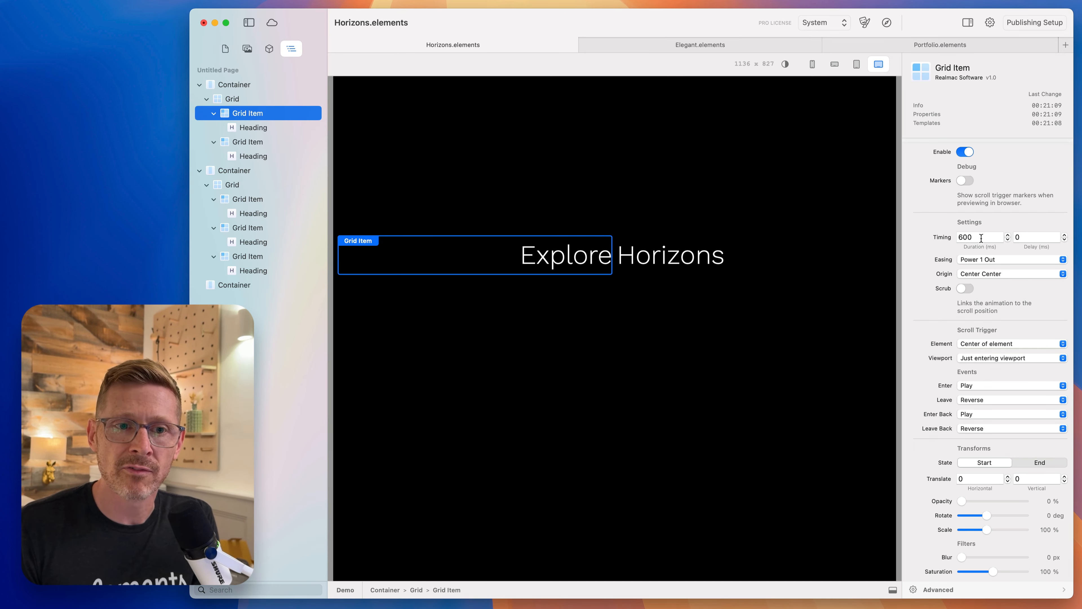
- Set the Explore grid item's scroll effect timing to 2000 ms duration and 1000 ms delay, and preview it
left_click_drag(980, 237, 932, 237)
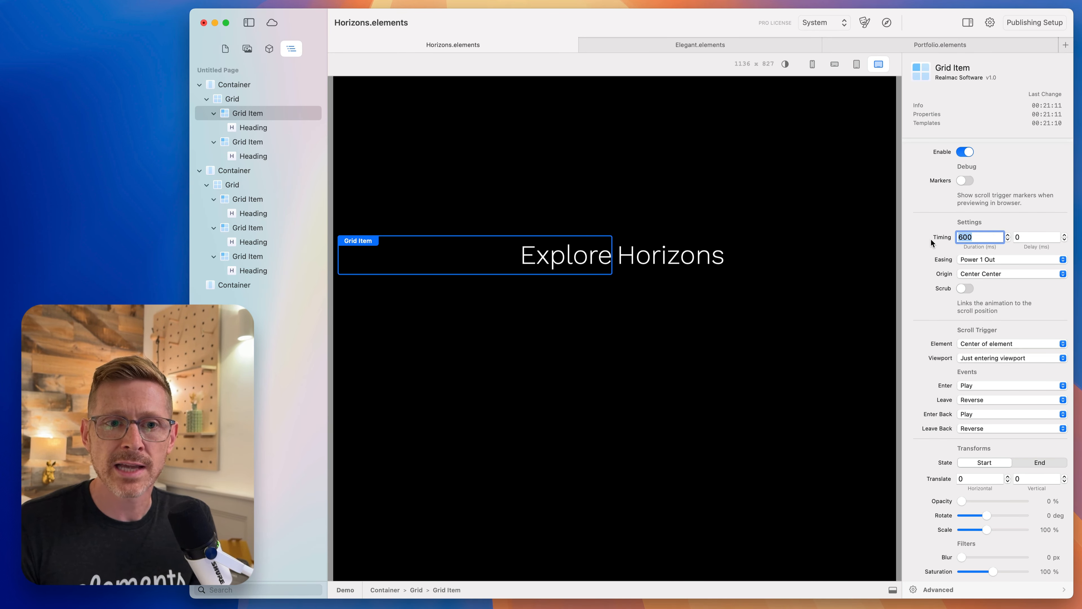
type("2000")
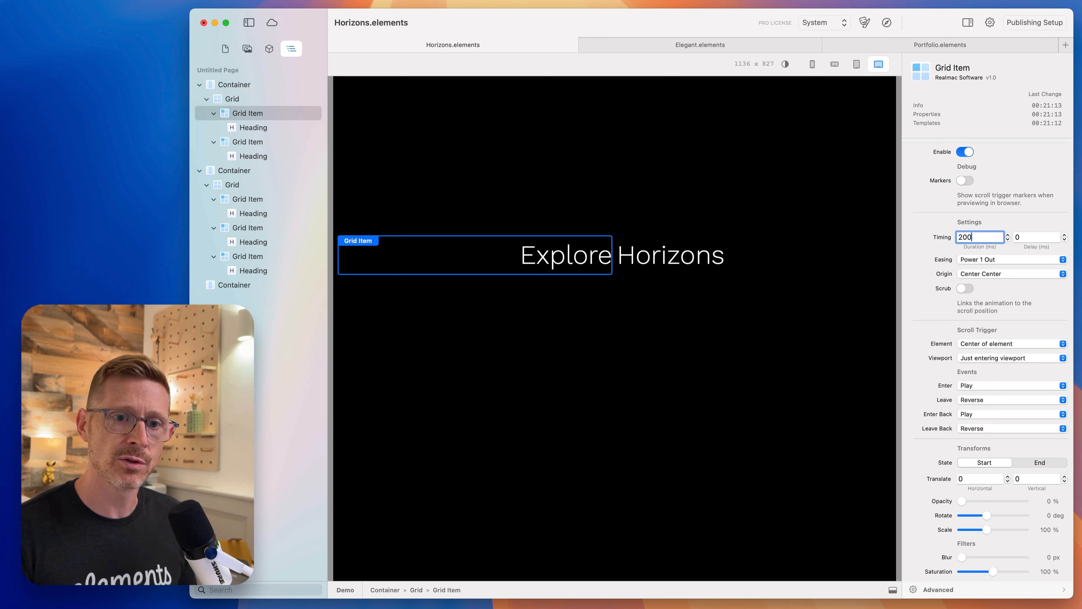
key("Return")
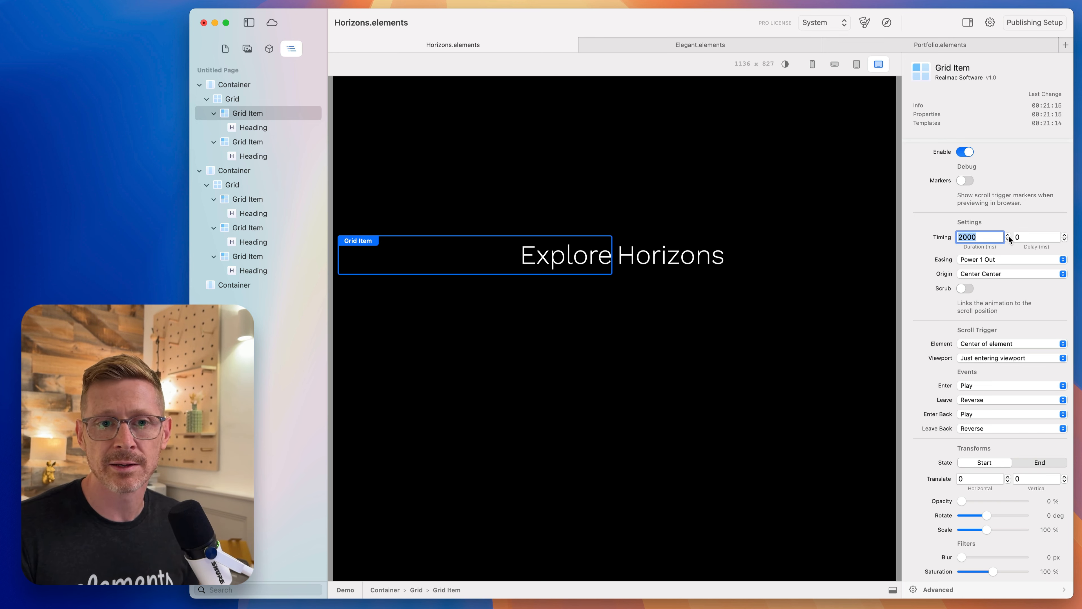
left_click(1031, 235)
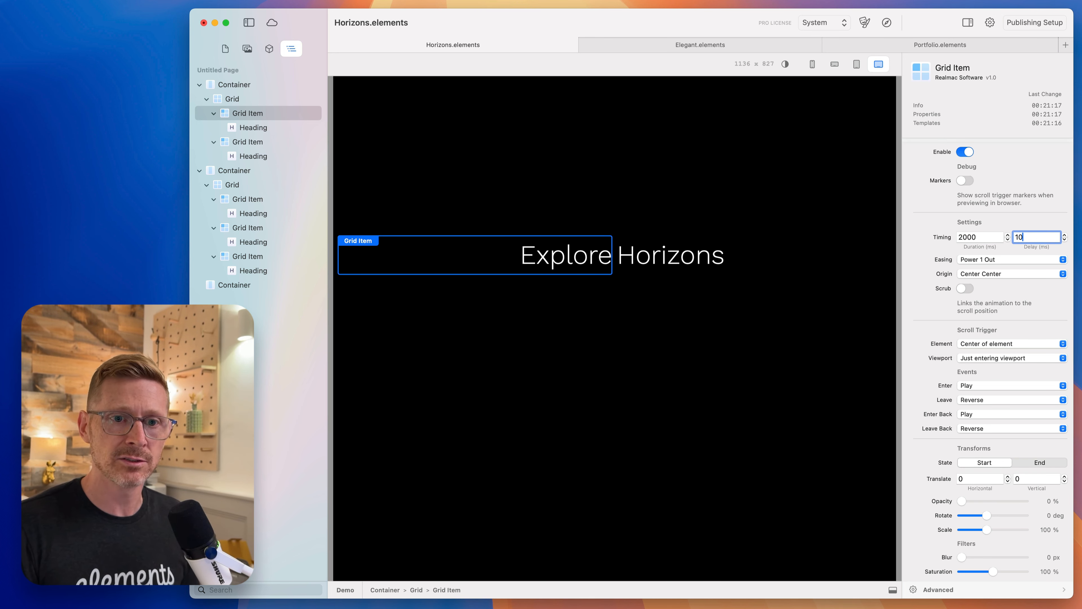
type("1000")
key("Return")
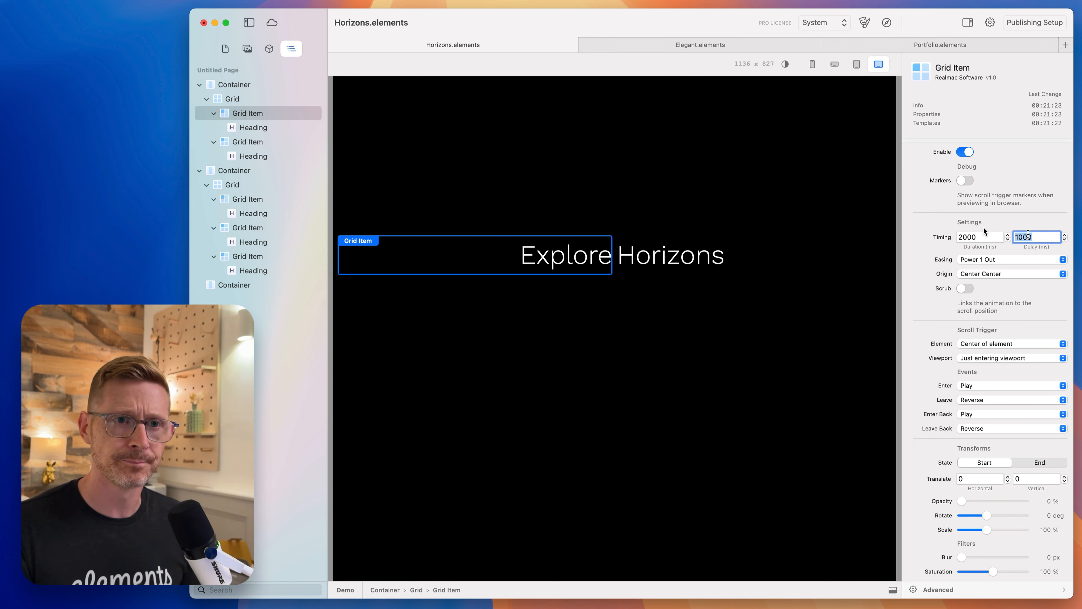
left_click(887, 22)
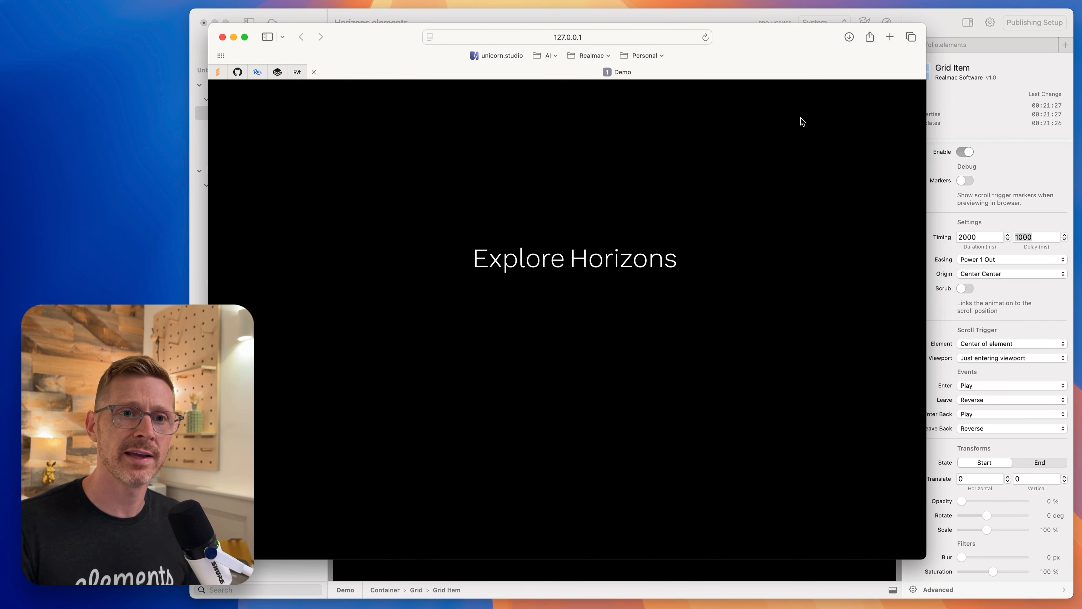
left_click(930, 22)
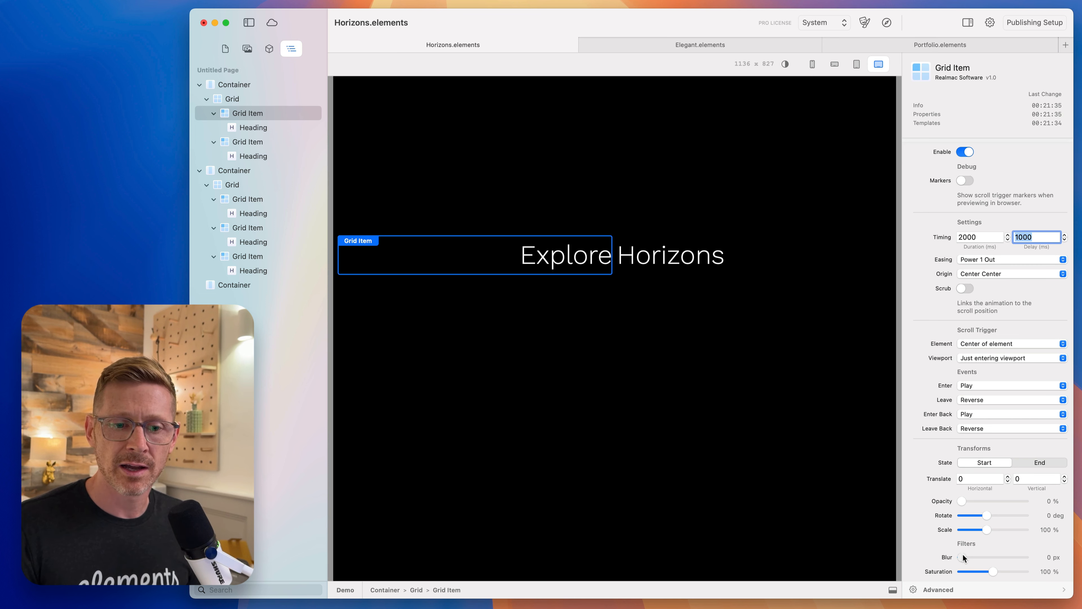
- Try a start-state horizontal translate of 300 on the Explore grid item and preview the animation
left_click(1032, 480)
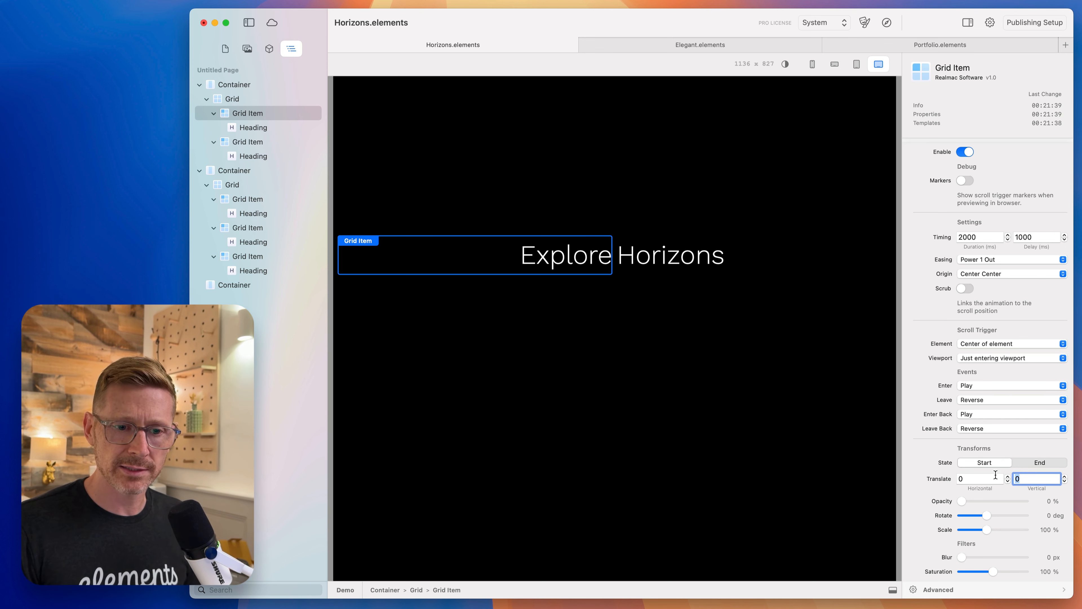
left_click(976, 478)
type("300")
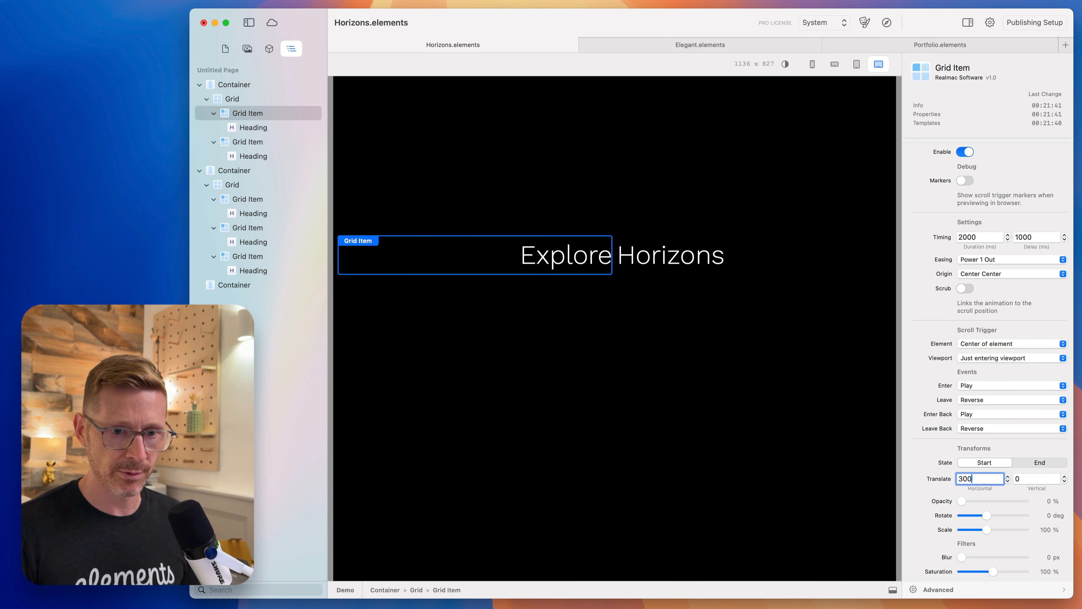
key("Return")
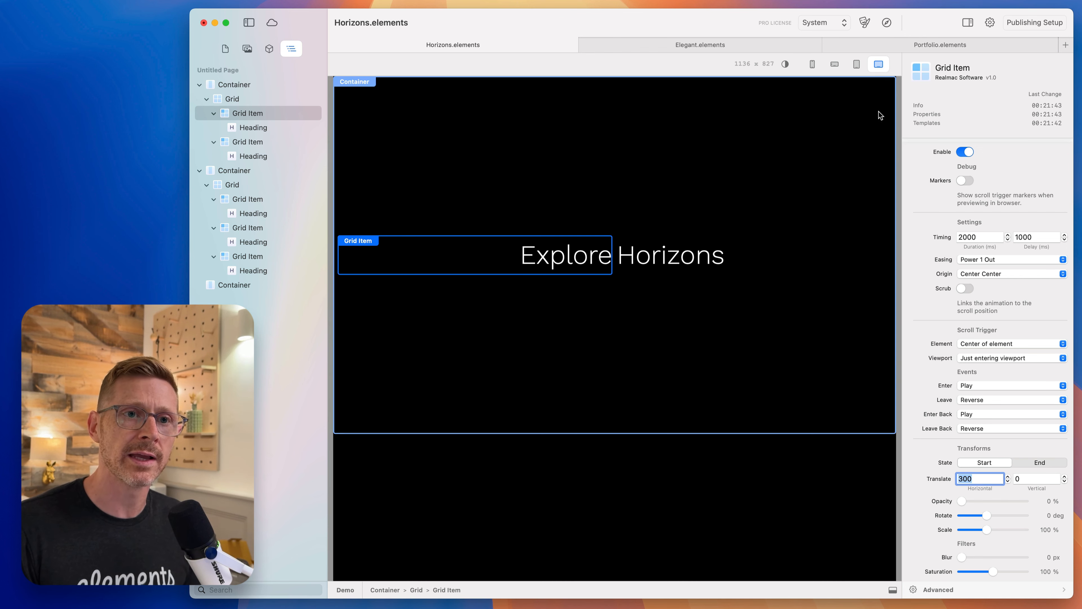
left_click(887, 22)
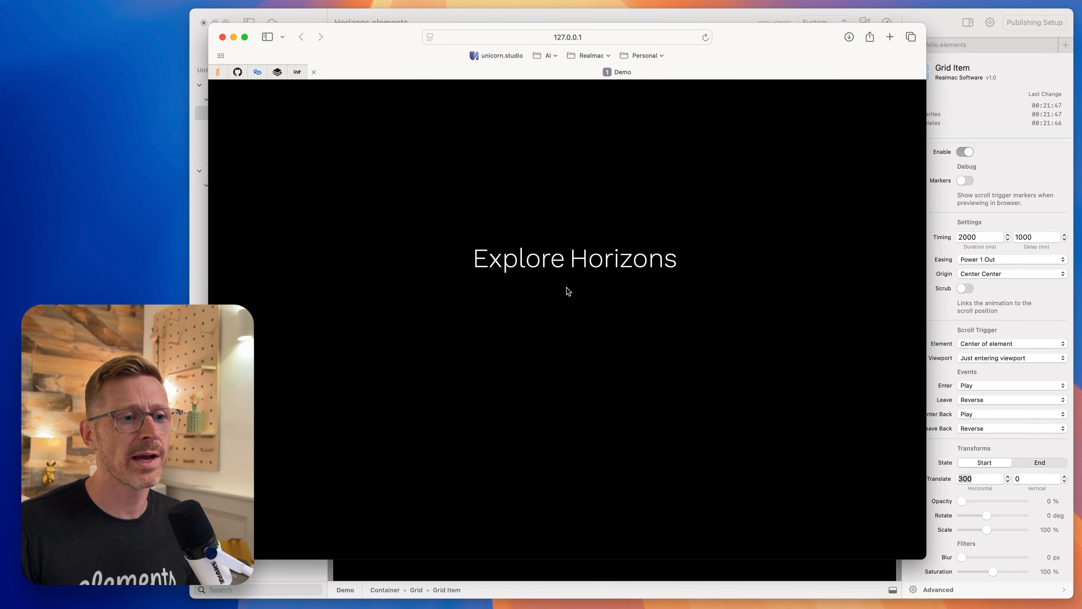
left_click(999, 454)
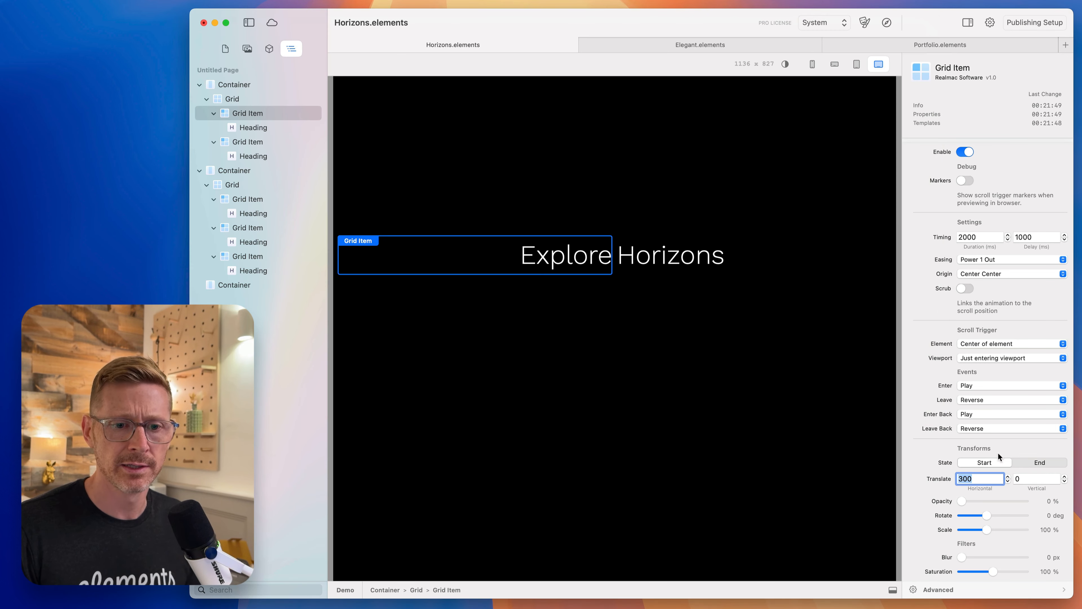
- Set the Explore grid item's start-state horizontal translate to -300 and preview the animation in the browser
type("-300")
key("Return")
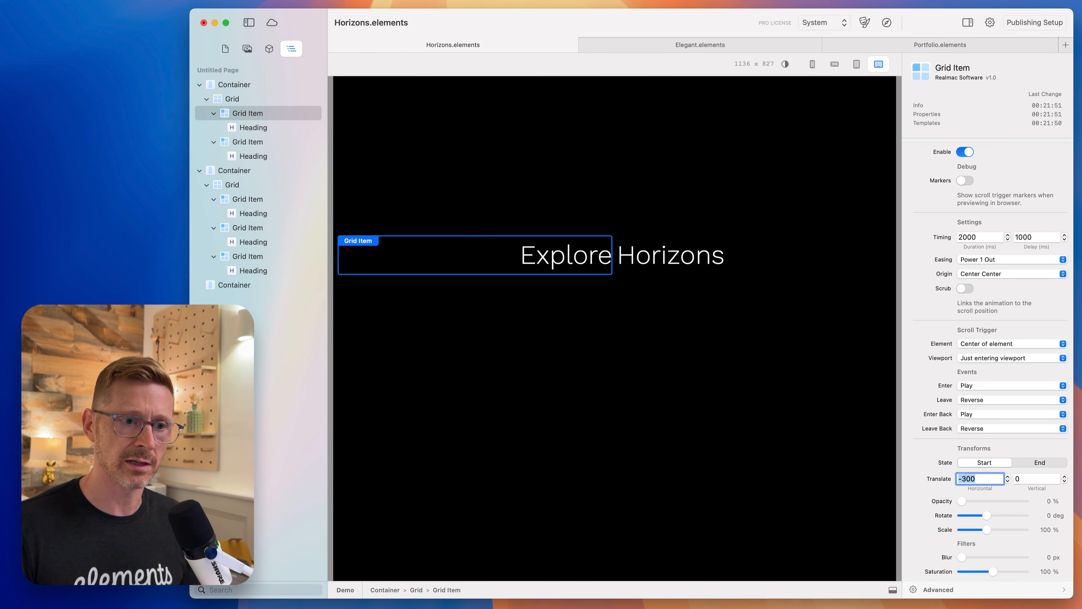
left_click(886, 22)
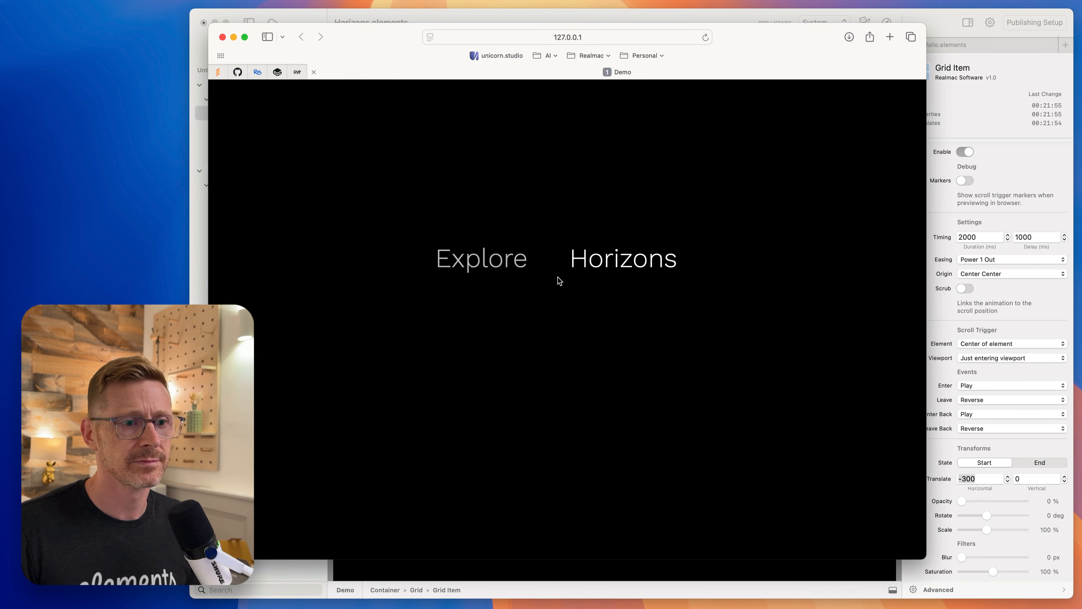
left_click(935, 17)
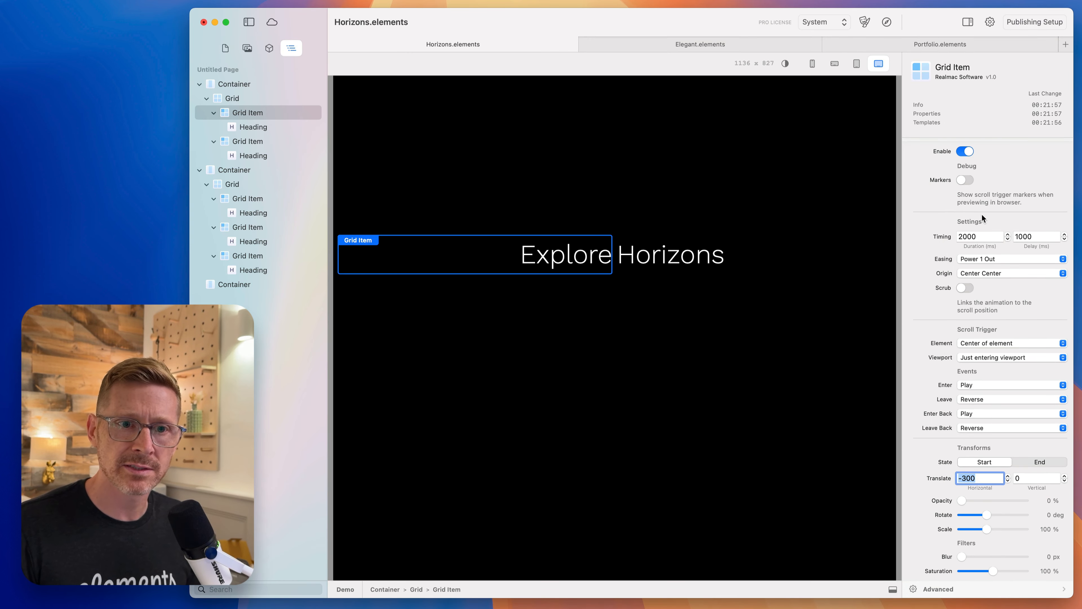
- Set the Explore grid item's scroll effect duration to 1000 ms
double_click(984, 236)
type("1000")
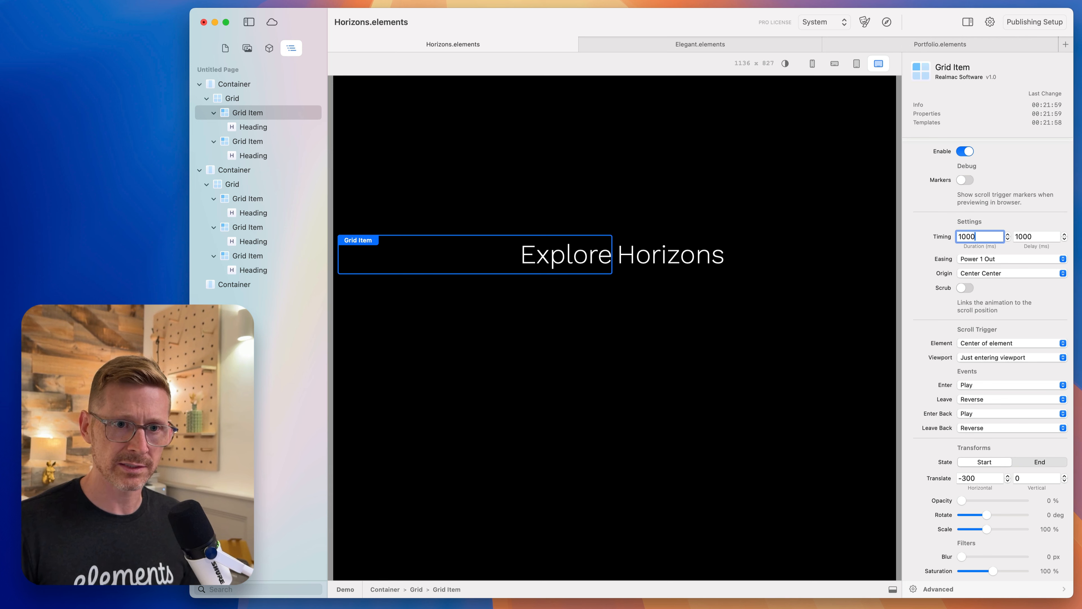
key("Return")
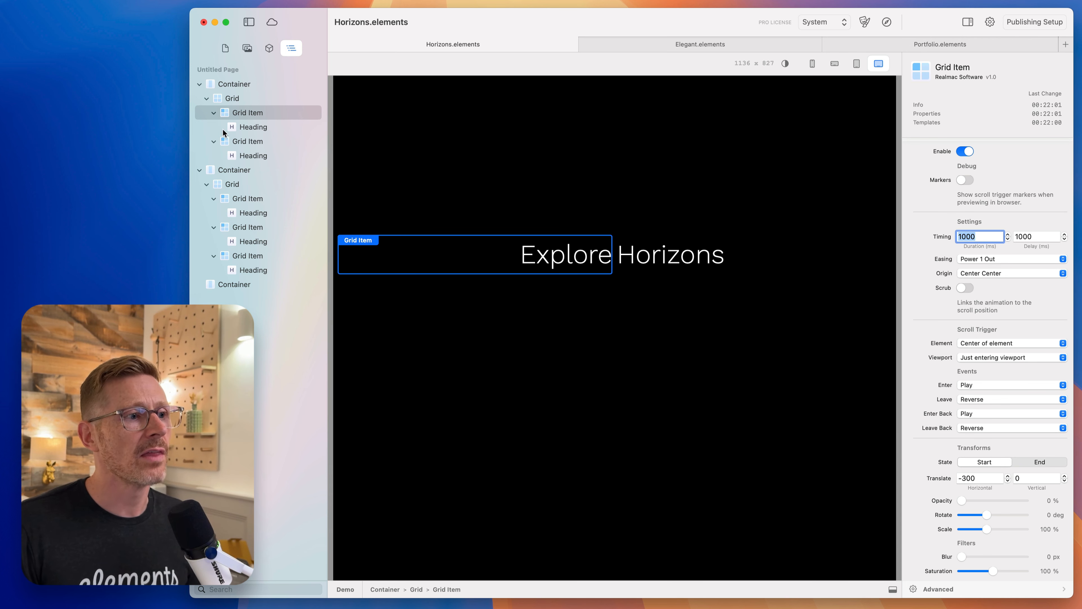
- Enable scroll effects on the grid item containing the "Horizons" heading with a 1000 ms duration and 1000 ms delay
left_click(247, 142)
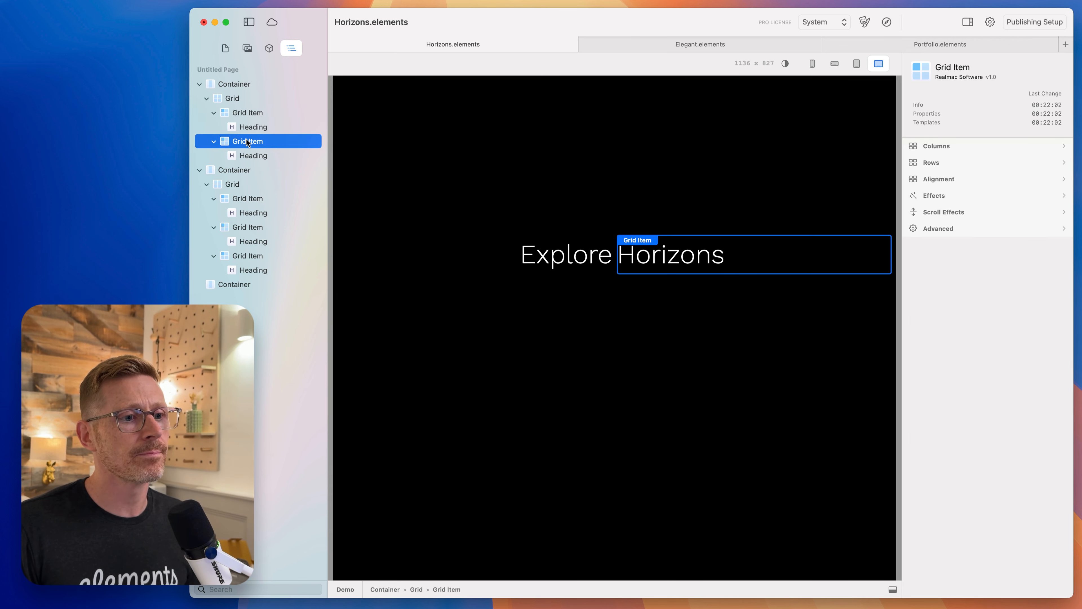
left_click(950, 217)
left_click(964, 230)
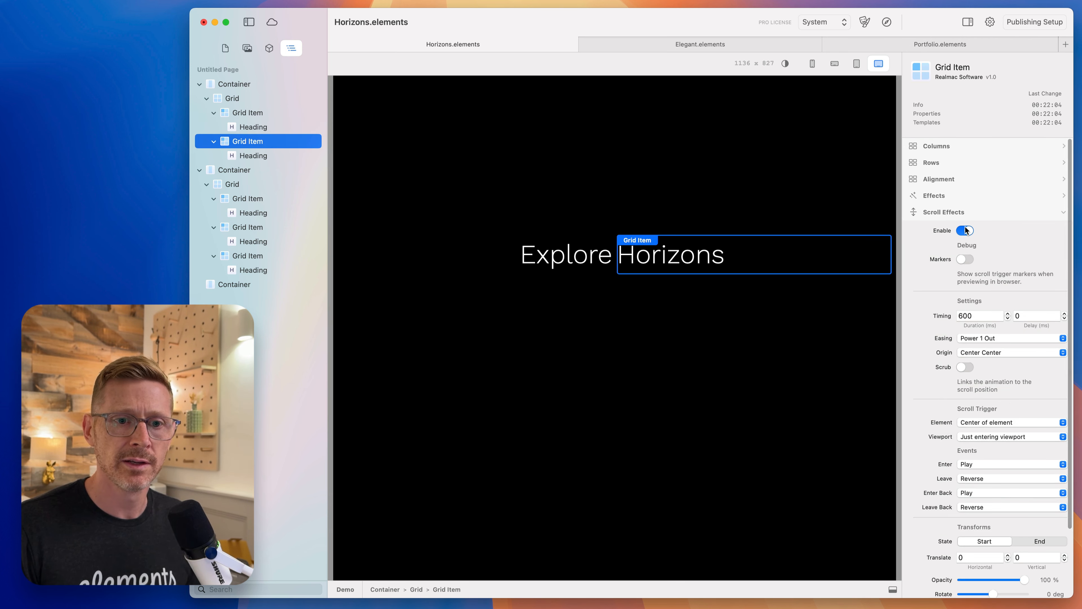
double_click(979, 316)
type("1000")
key("Return")
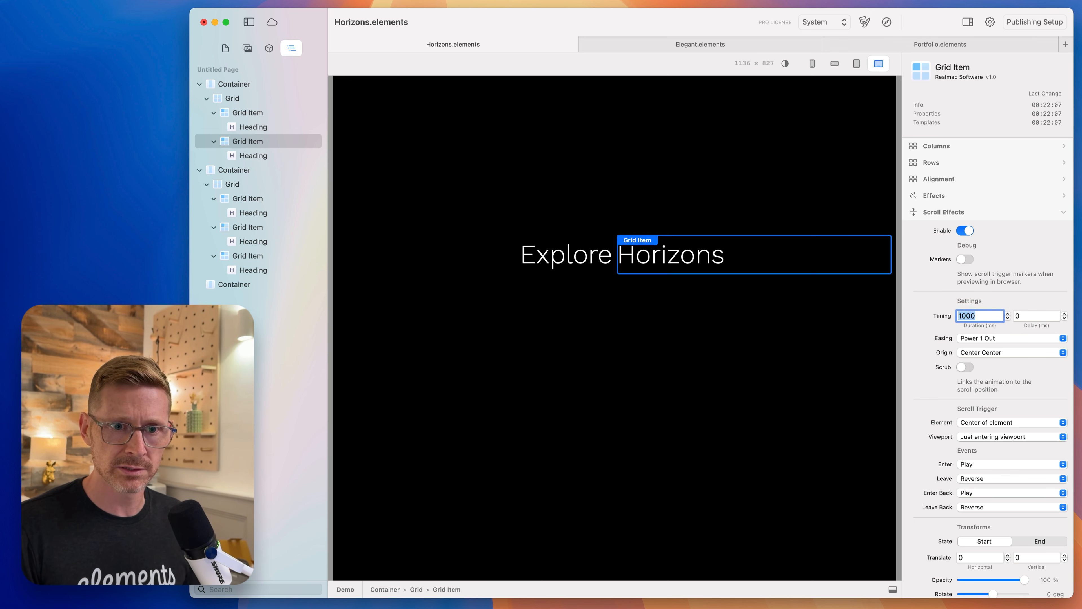
double_click(1023, 316)
type("1000")
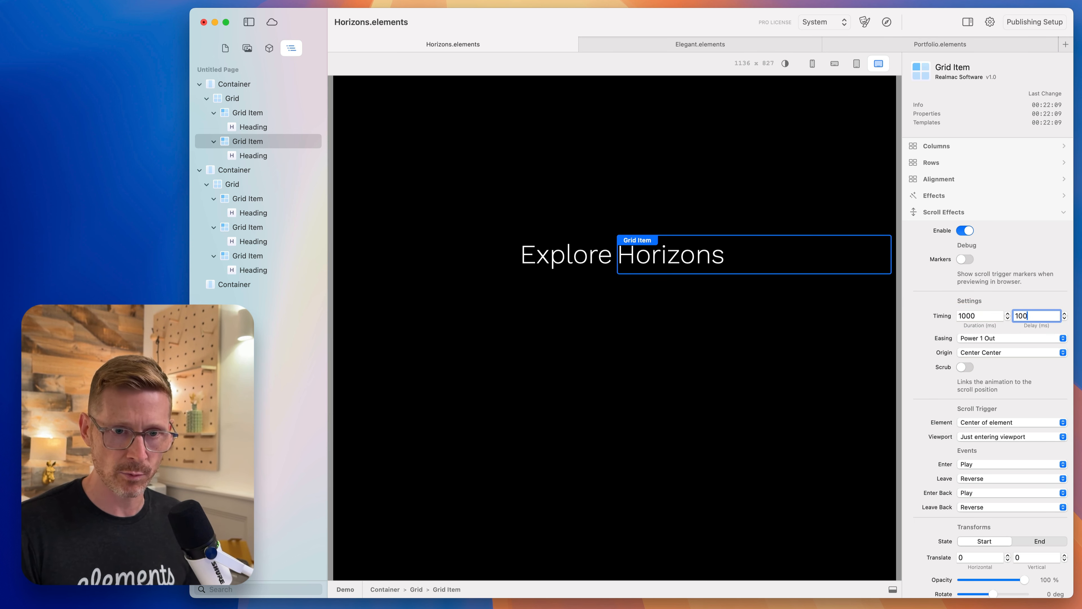
key("Return")
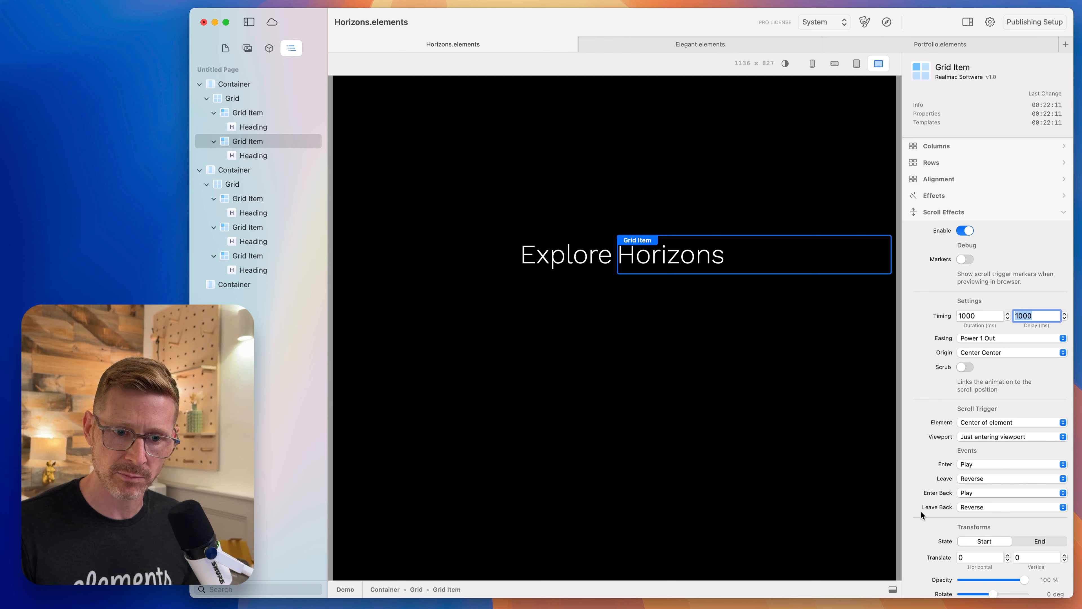
- Set the Horizons grid item's start-state opacity to 0%
scroll(921, 515, "down", 4)
left_click_drag(1007, 503, 959, 500)
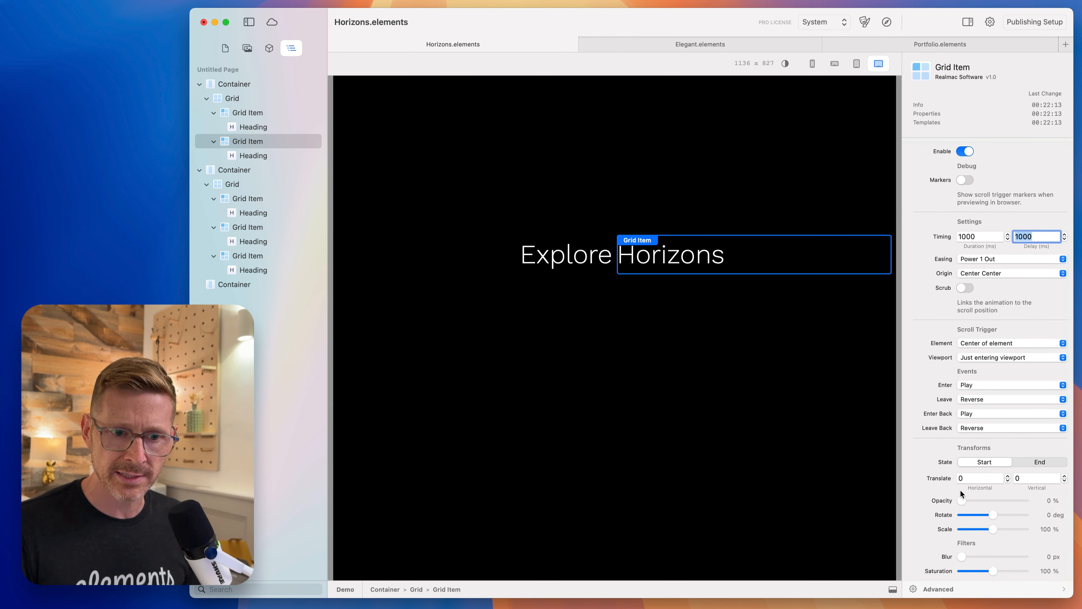
- Set the Horizons grid item's start-state horizontal translate to 300 and preview the animation in the browser
double_click(972, 476)
type("300")
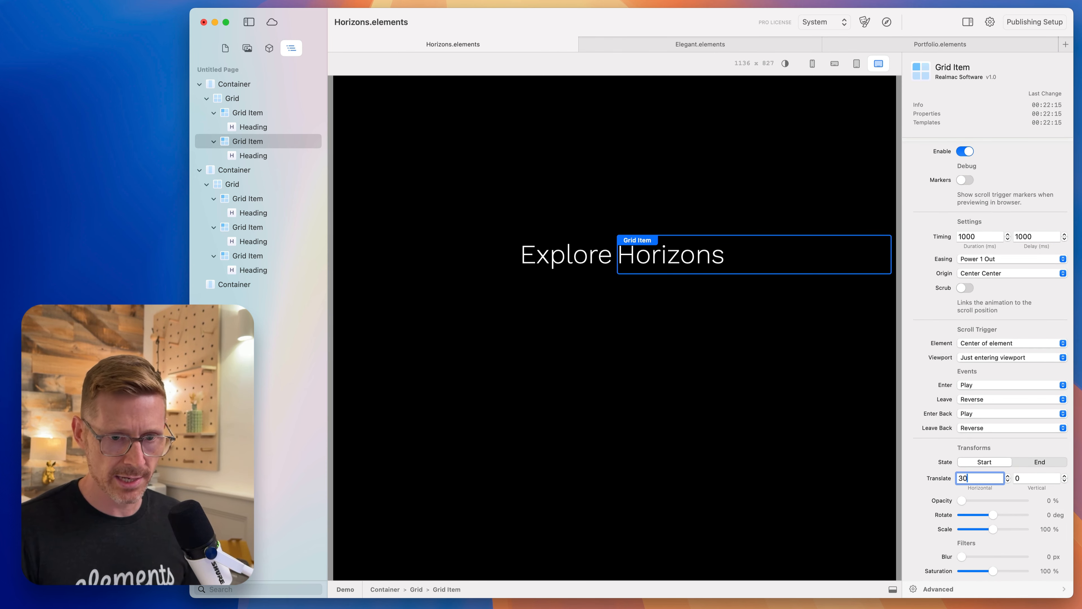
key("Return")
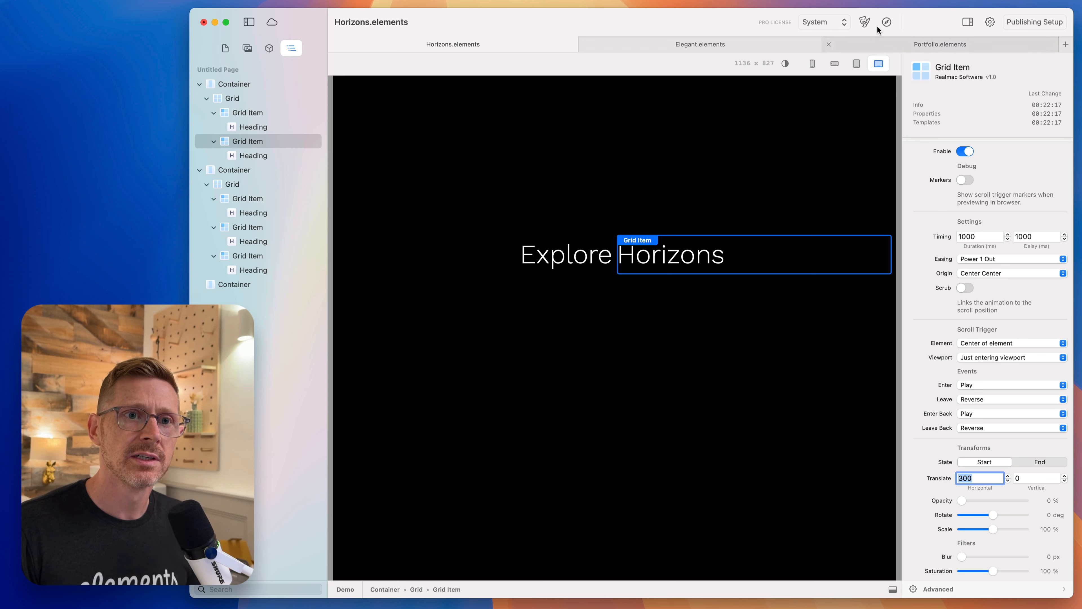
left_click(887, 22)
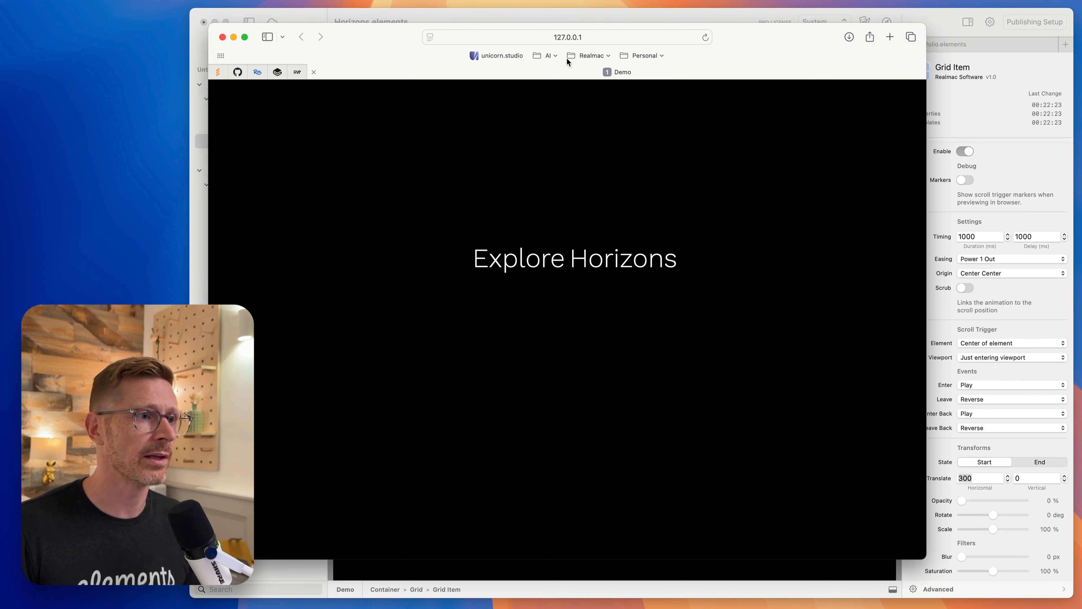
- Set the Horizons grid item's start-state horizontal translate to 100
left_click(559, 13)
type("100")
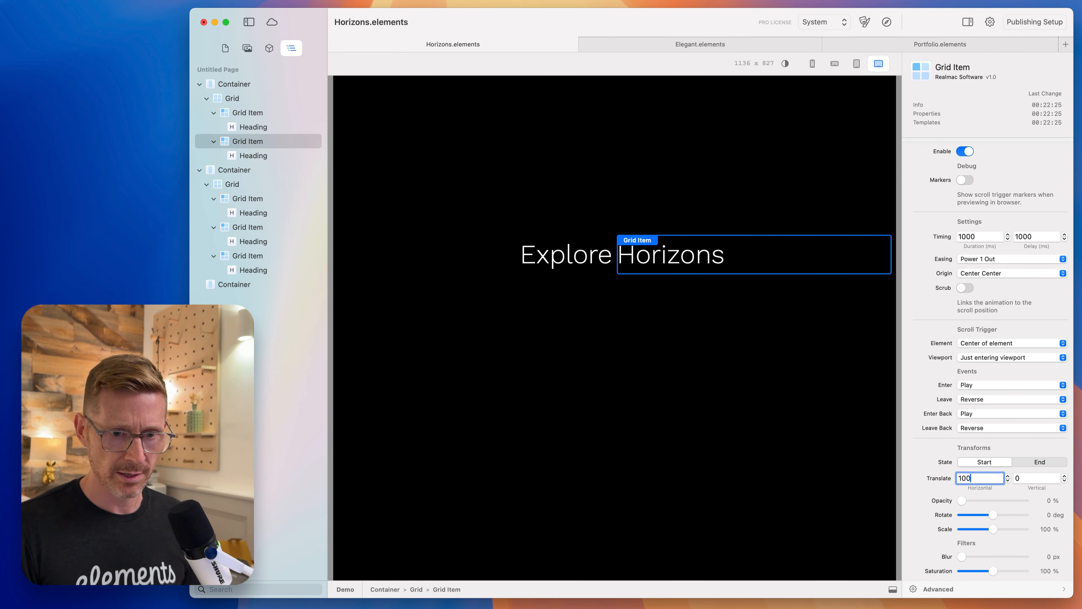
key("Return")
- Set the Explore grid item's start-state horizontal translate to -100 and preview the animation in the browser
left_click(267, 114)
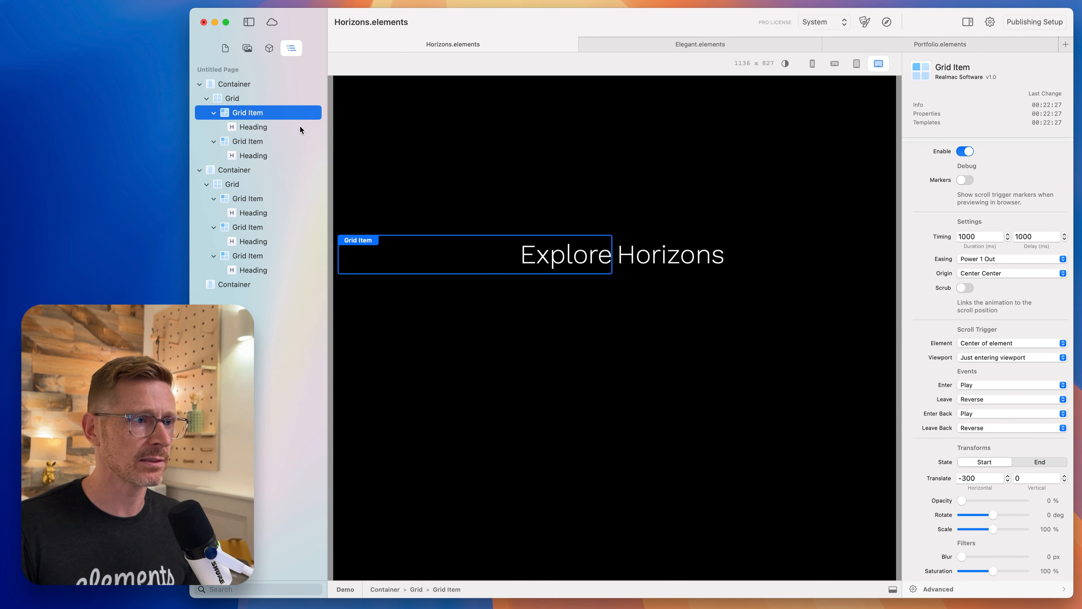
left_click_drag(970, 478, 960, 479)
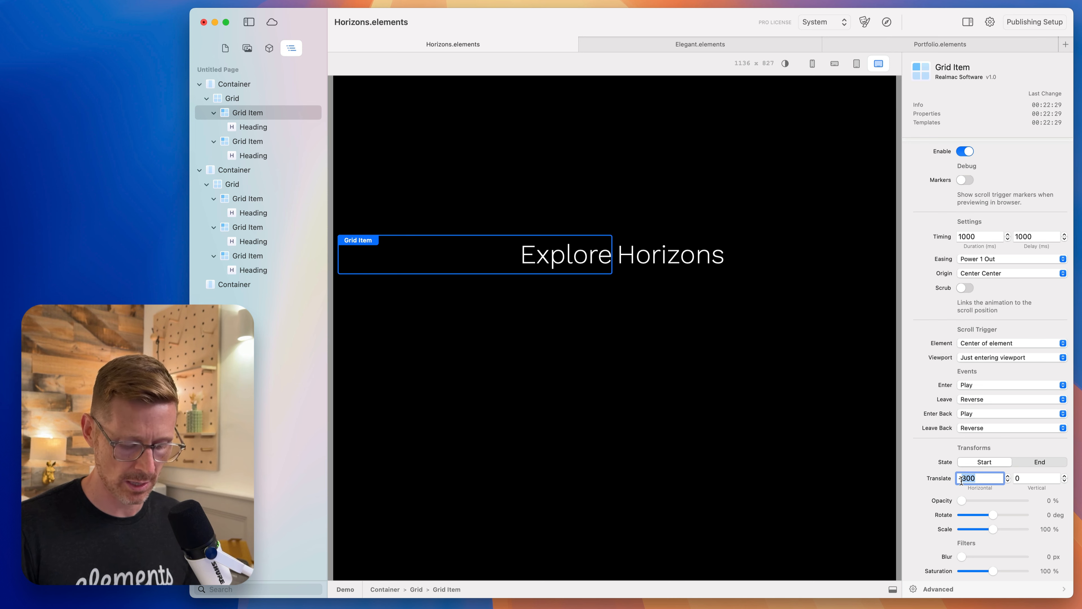
type("100-100")
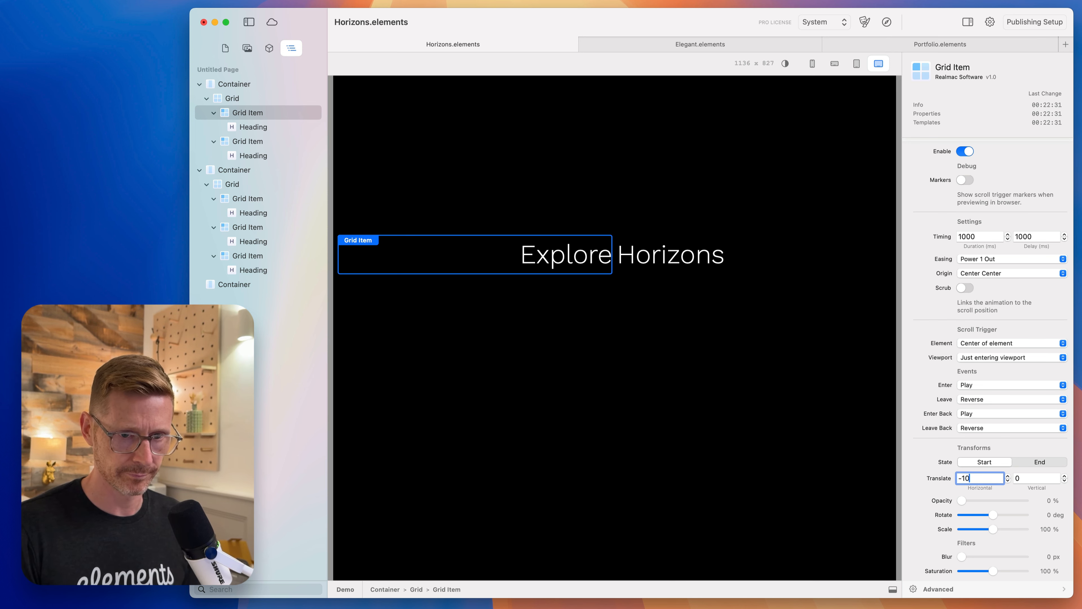
key("Return")
left_click(887, 22)
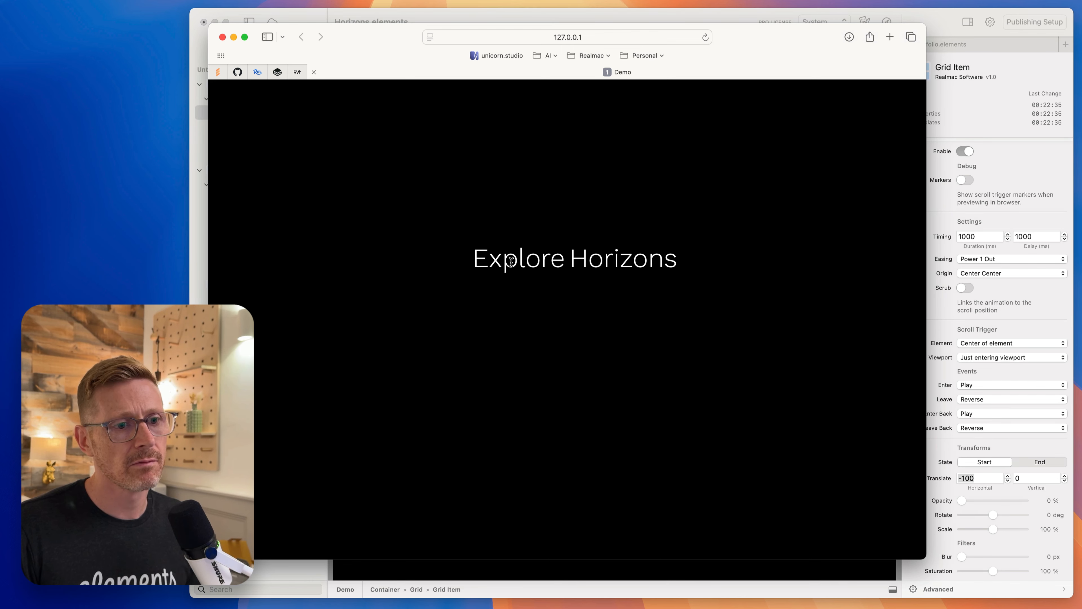
- Try the Back Out easing on the Explore grid item's scroll effect and preview it in the browser
left_click(998, 110)
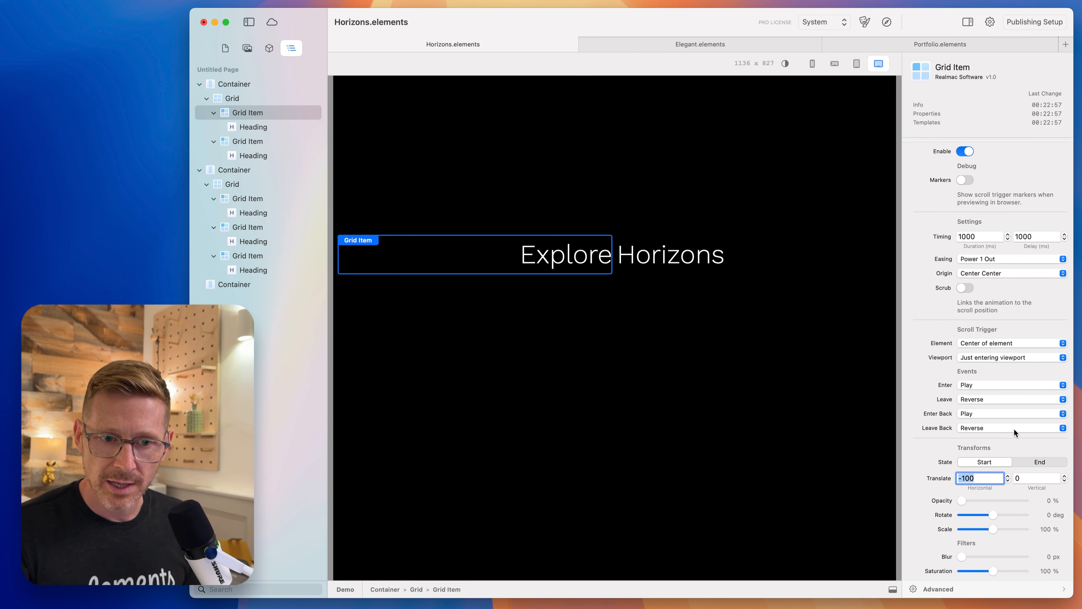
left_click(983, 259)
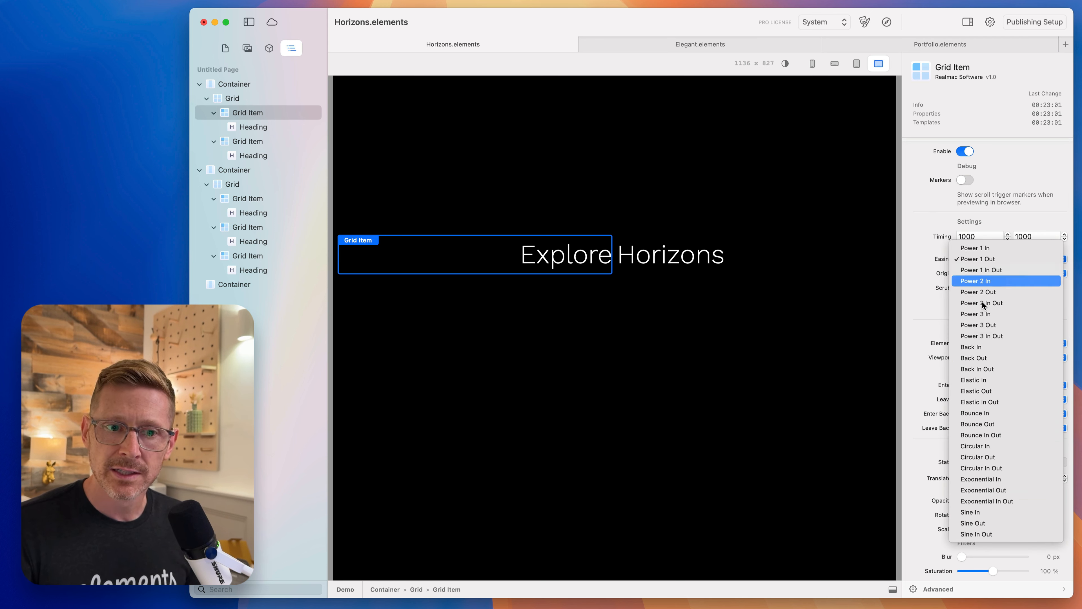
left_click(1017, 357)
left_click(885, 23)
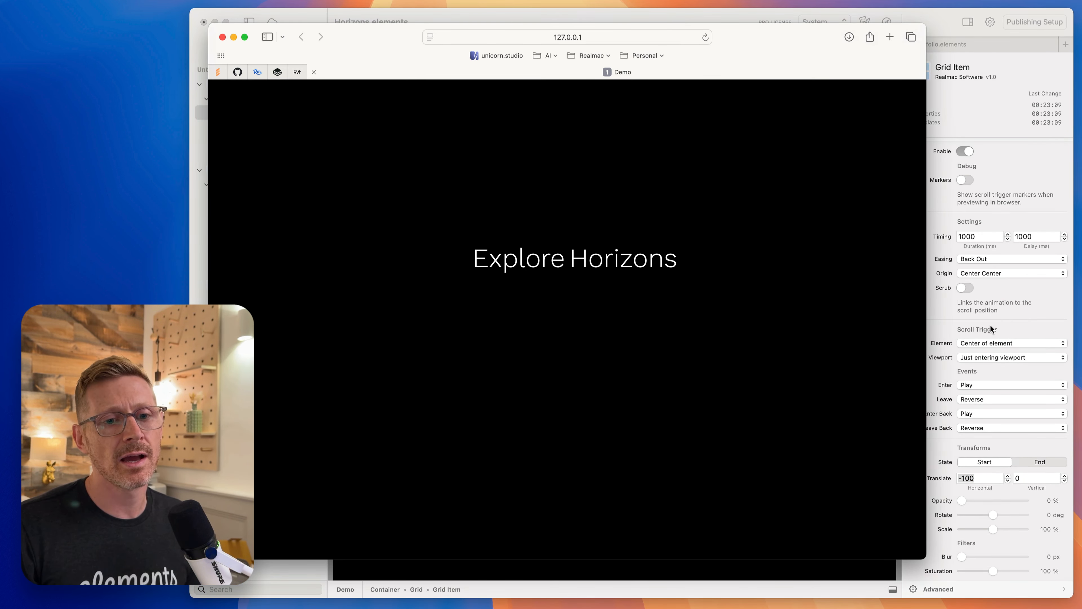
- Try the Bounce In Out easing on the Explore grid item's scroll effect and preview it in the browser
left_click(1002, 325)
left_click(993, 258)
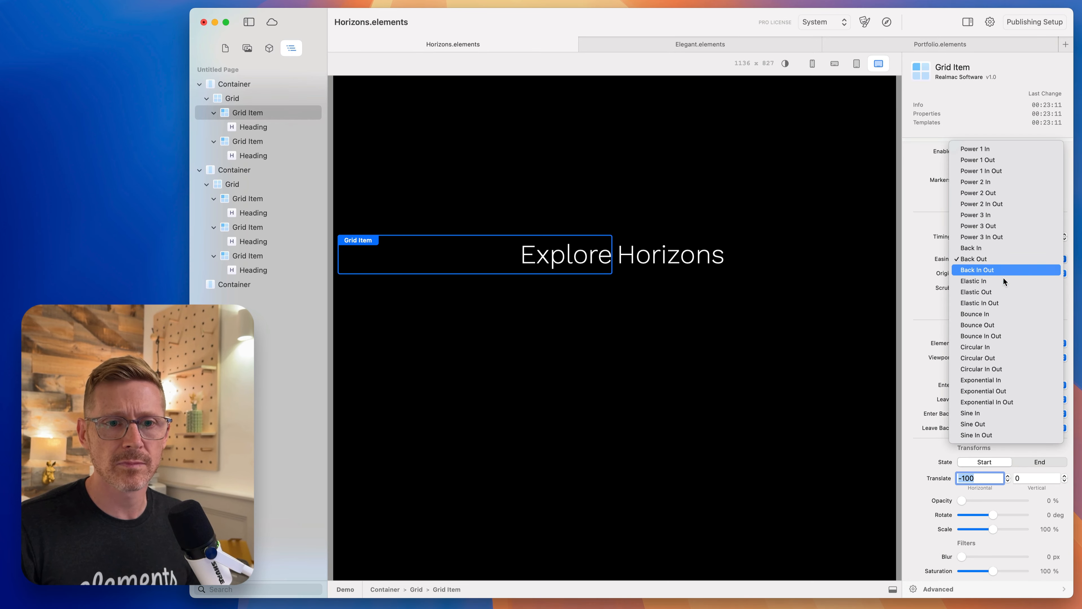
left_click(999, 336)
left_click(886, 22)
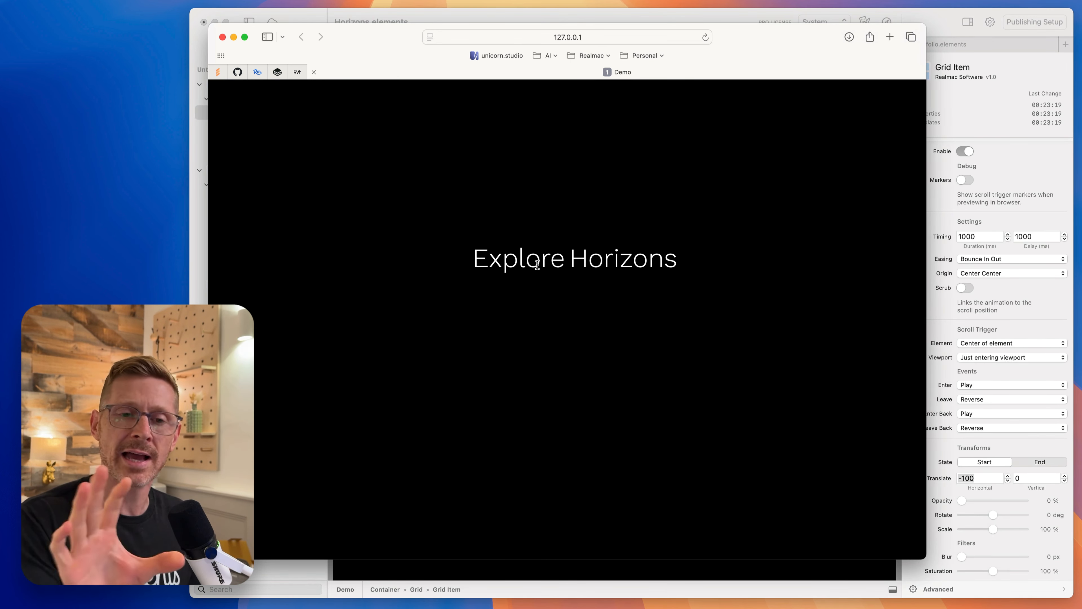
- Try the Elastic In Out easing on the Explore grid item and replay the animation in the browser preview
left_click(1014, 258)
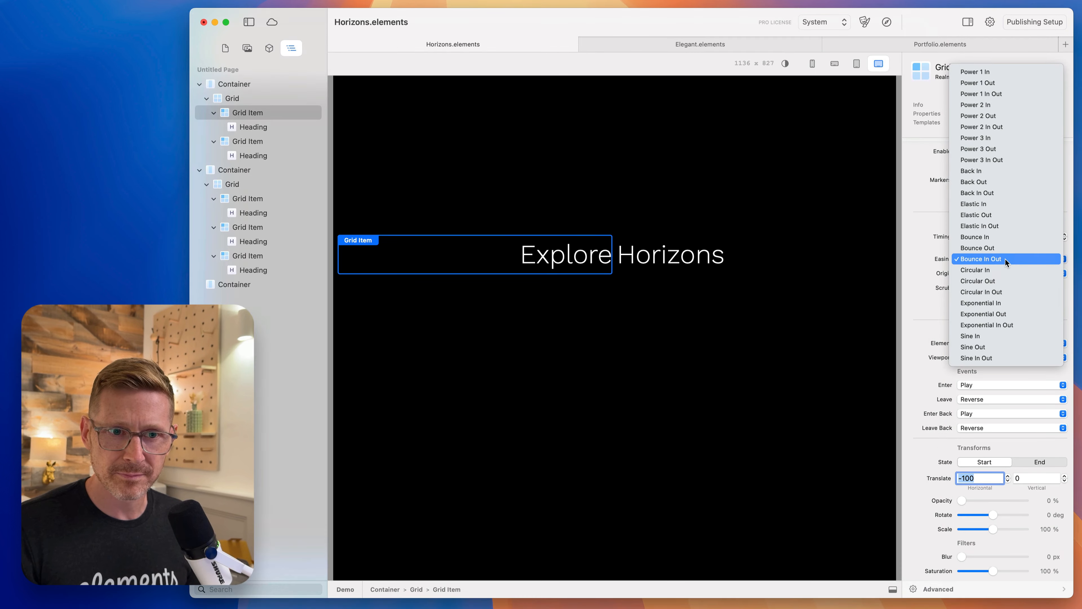
left_click(1011, 226)
left_click(887, 22)
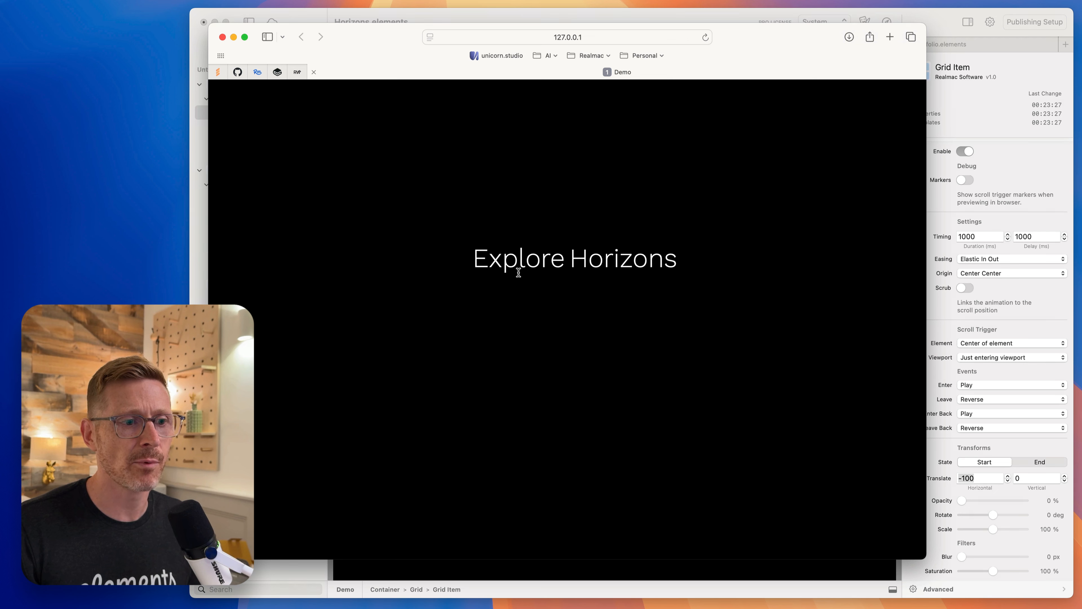
left_click(706, 37)
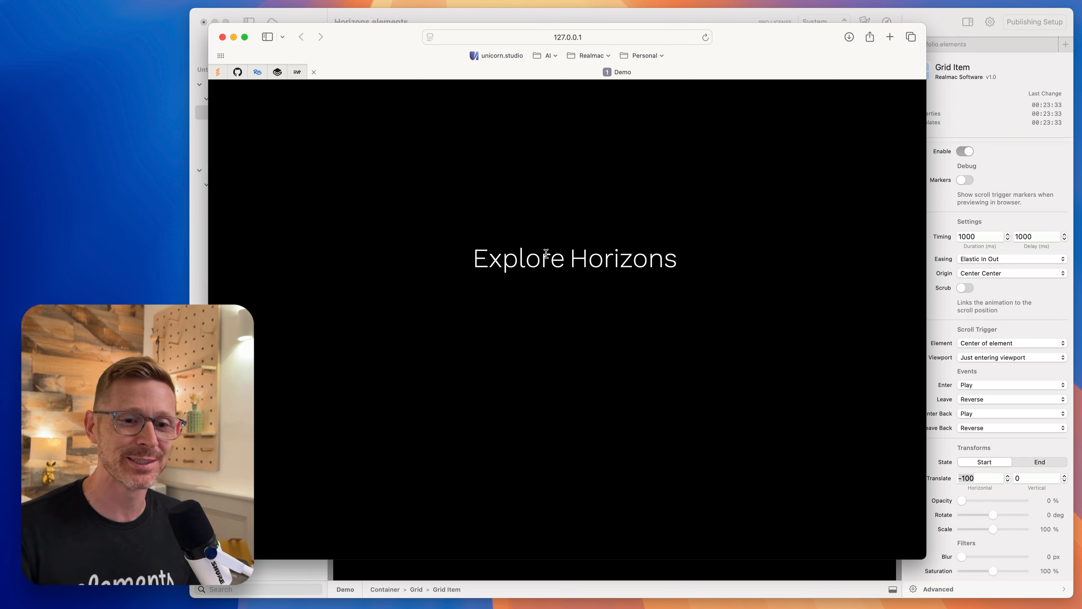
left_click(706, 37)
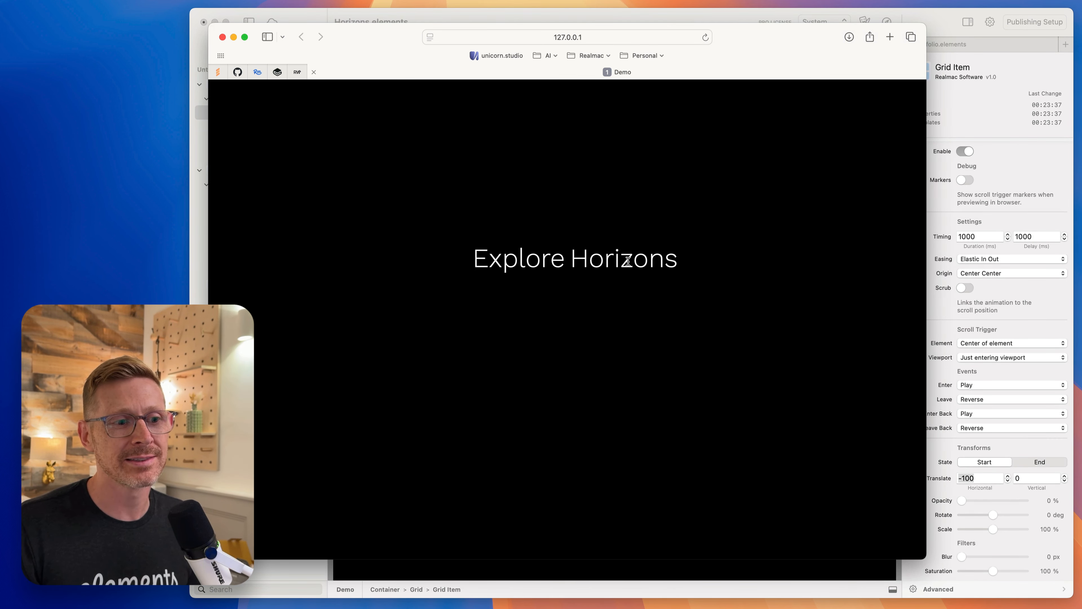
- Select both the Explore and Horizons grid items and set their scroll effect easing to Bounce Out
left_click(1053, 295)
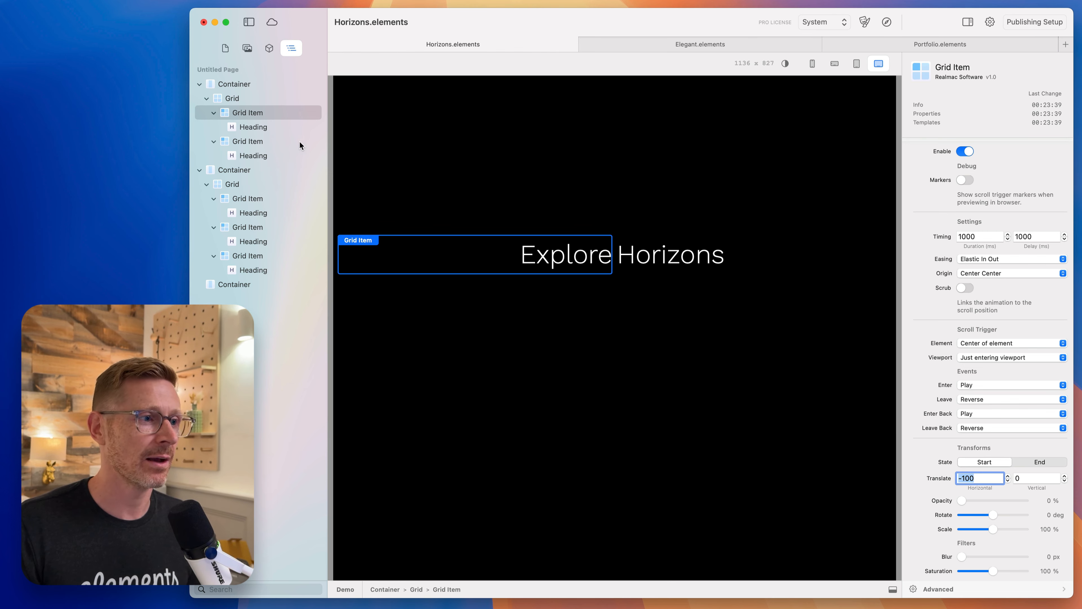
left_click(273, 143, "super")
left_click(984, 259)
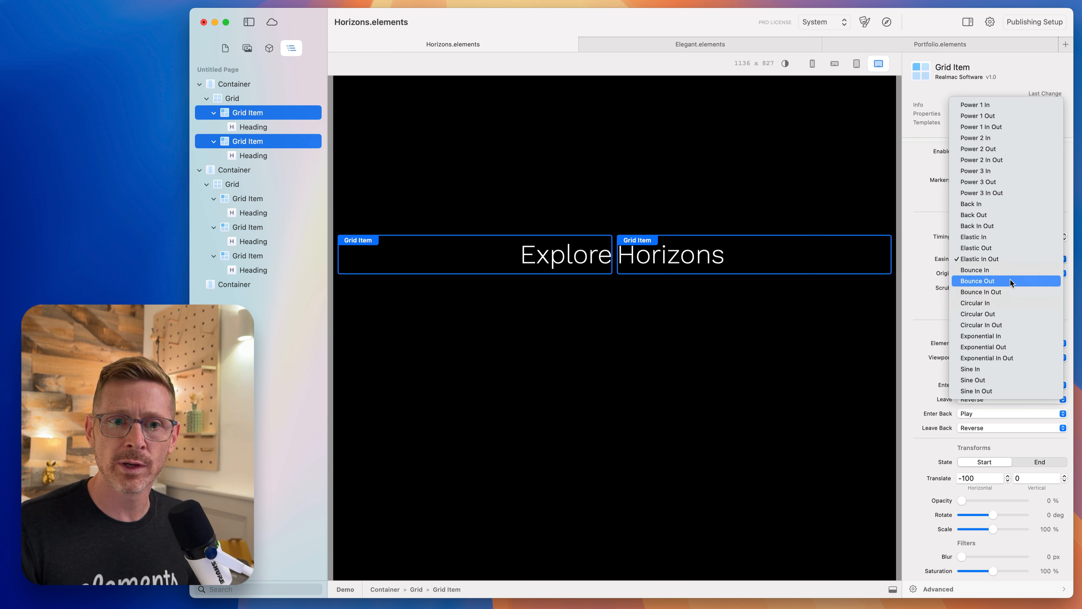
left_click(977, 280)
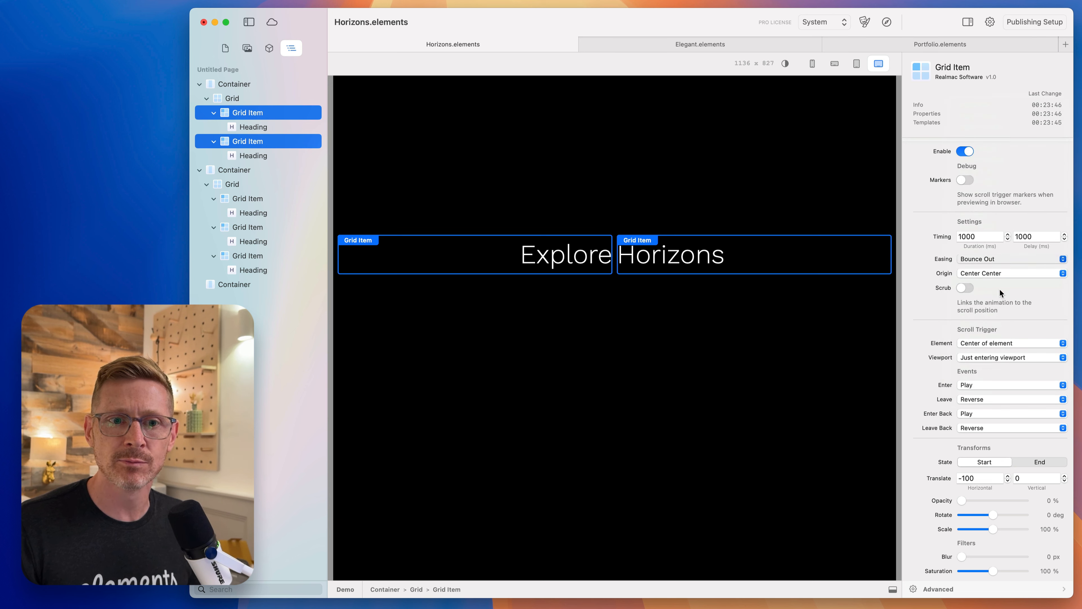
- Set both heading grid items' scroll effect duration to 2000 ms and delay to 500 ms, and replay the animation in the browser
double_click(999, 238)
type("2000")
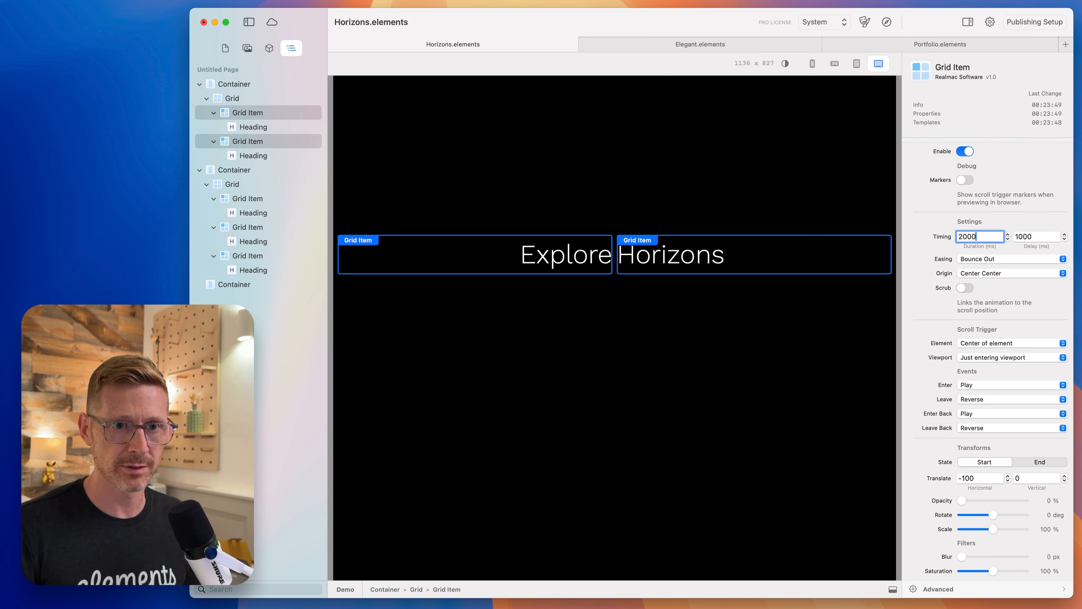
key("Return")
double_click(1022, 236)
type("500")
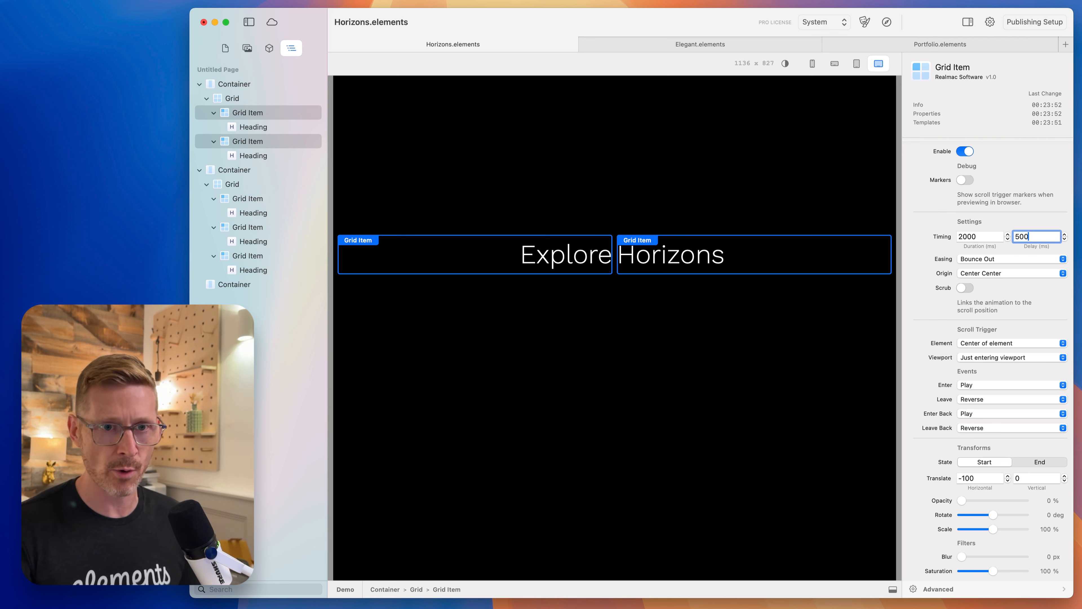
key("Return")
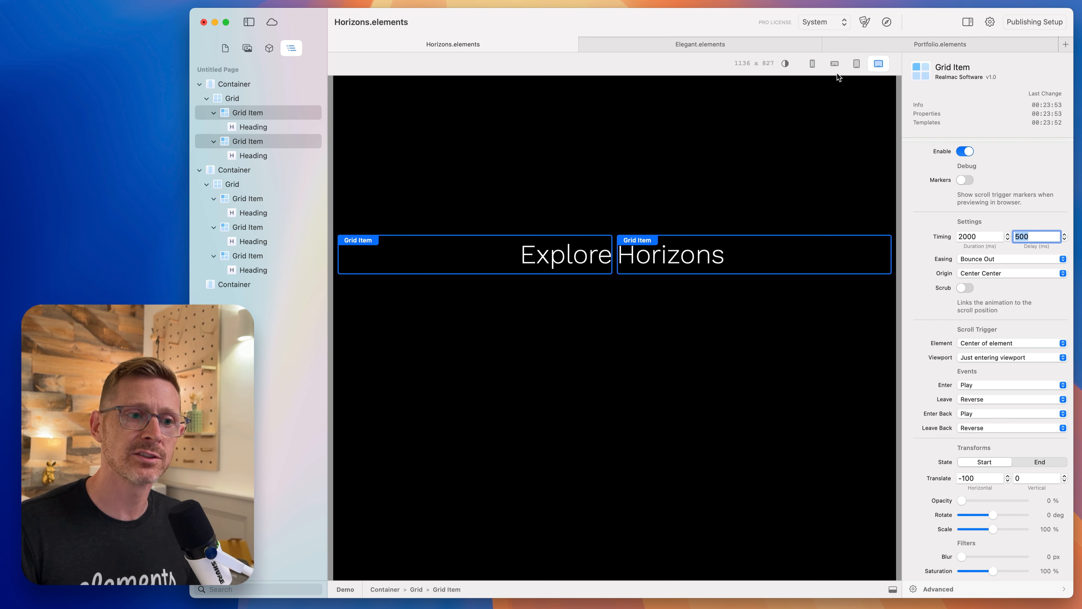
left_click(887, 21)
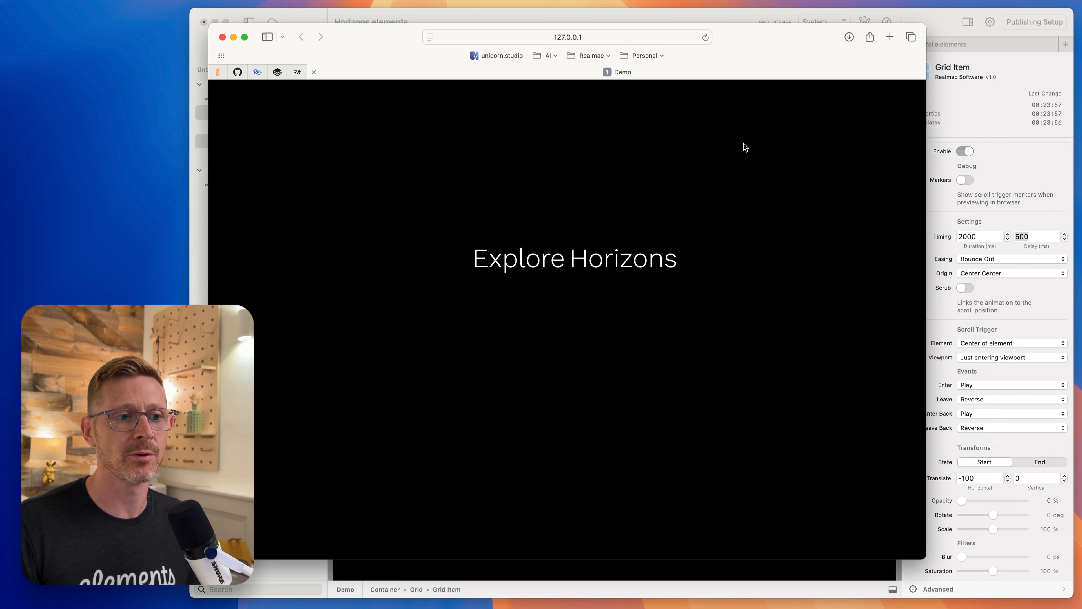
left_click(703, 36)
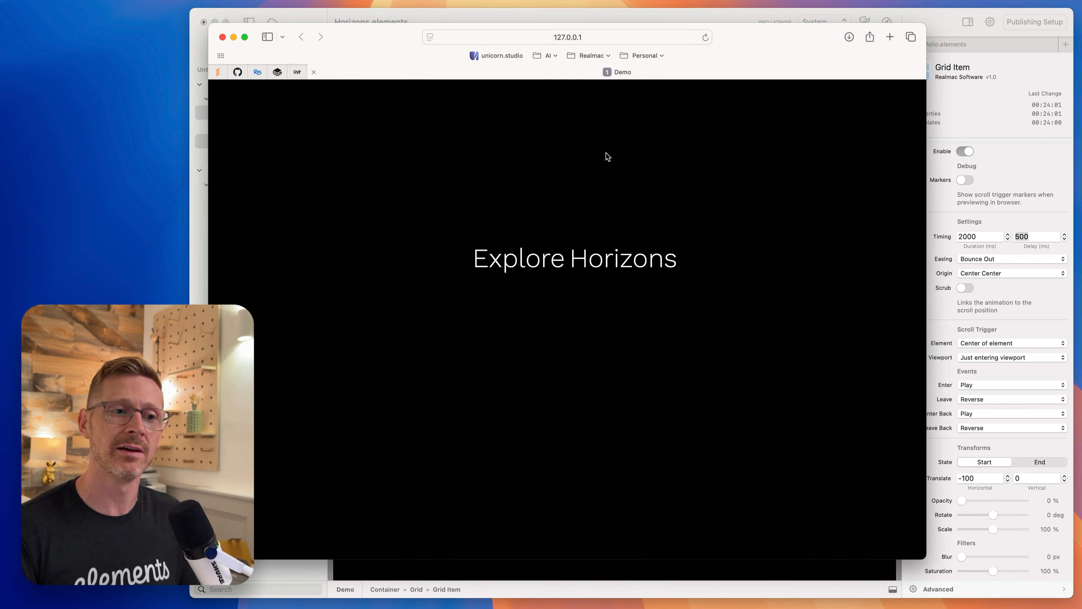
left_click(705, 37)
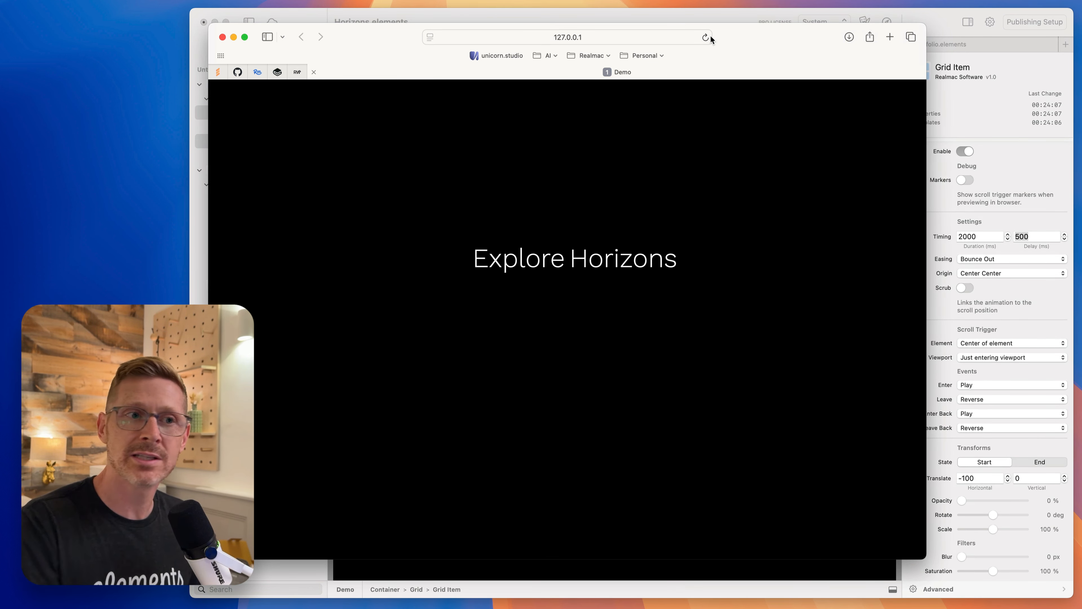
left_click(711, 37)
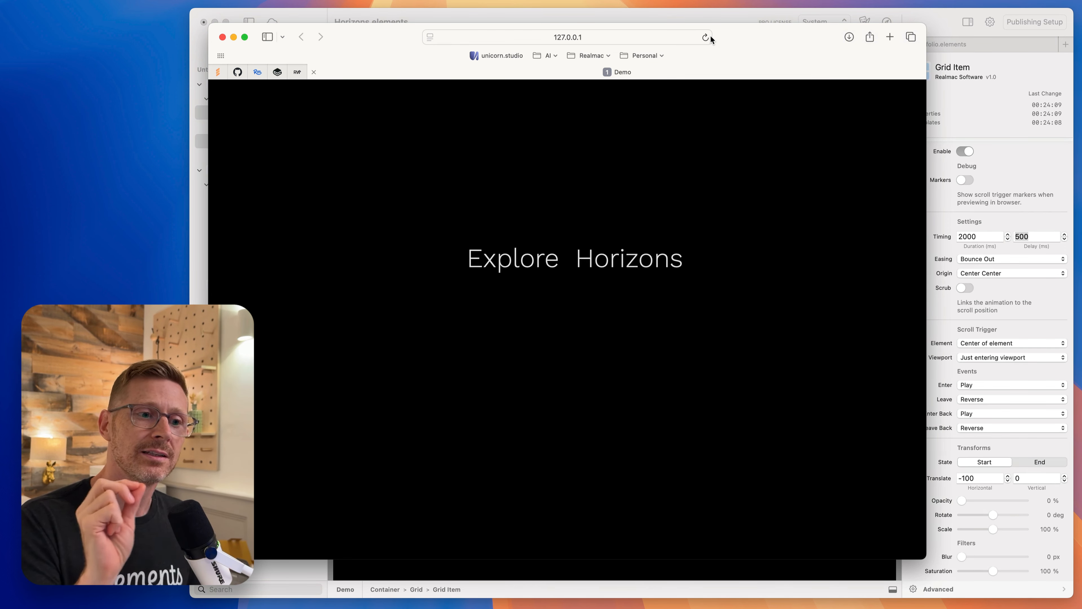
- Give the container around the Explore Horizons headings an image background using background.jpg and replay the page in the browser
left_click(956, 16)
left_click(476, 124)
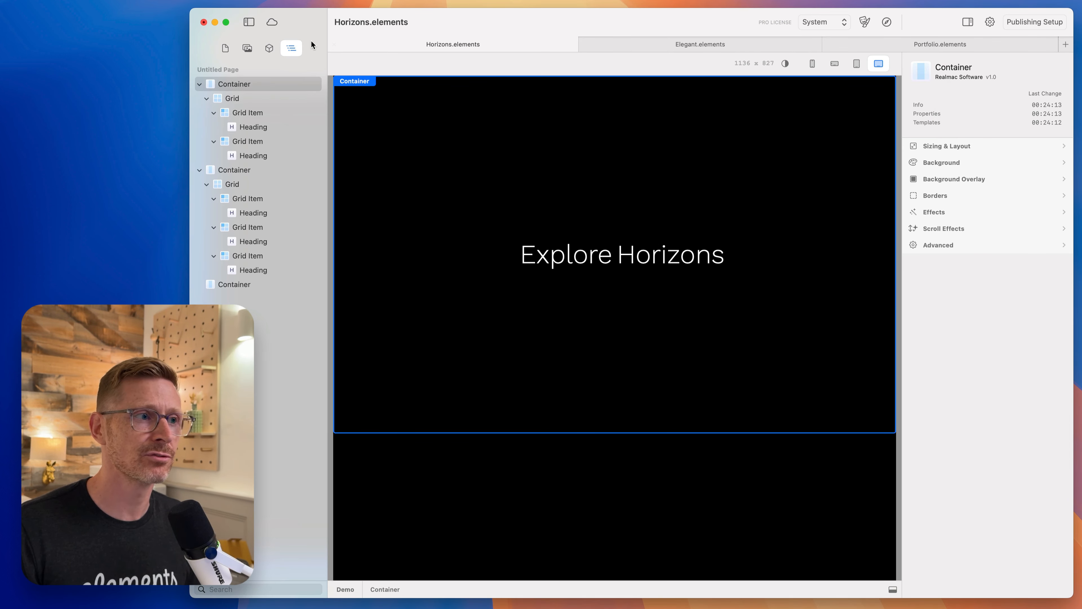
left_click(248, 49)
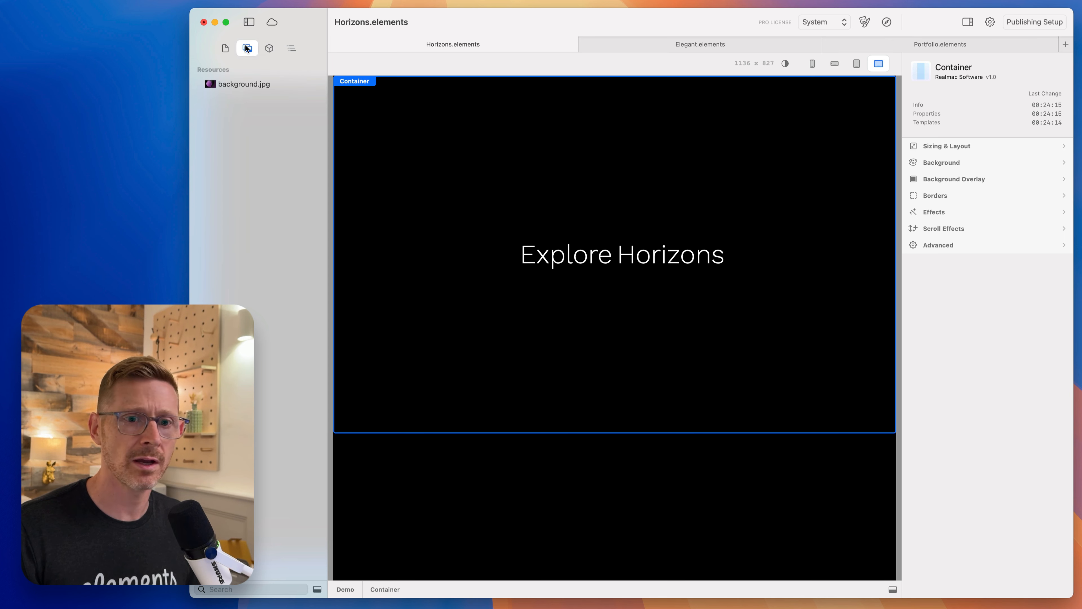
left_click(949, 164)
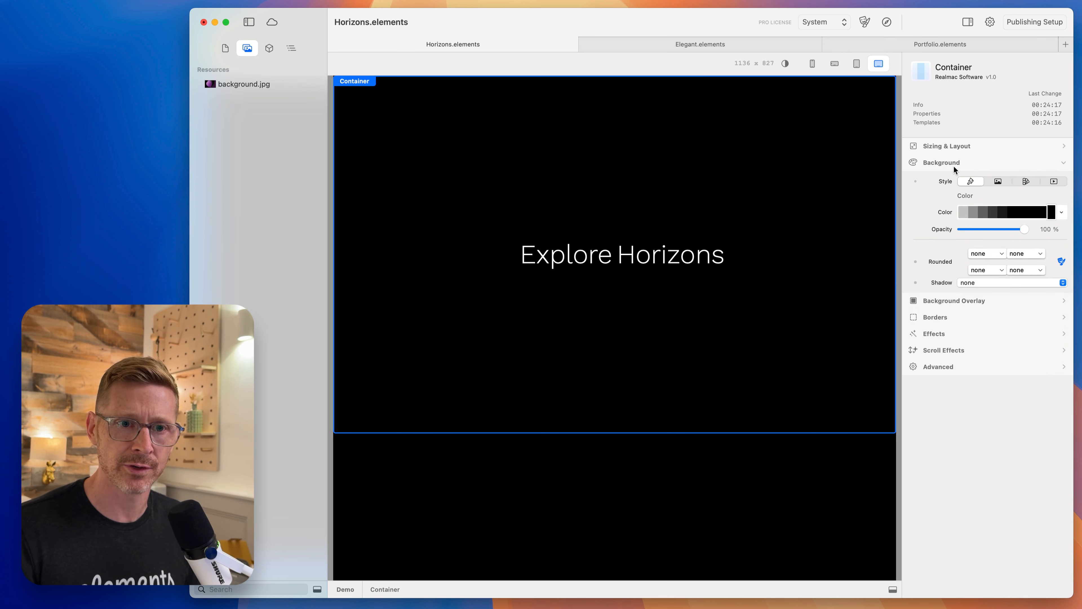
left_click(999, 181)
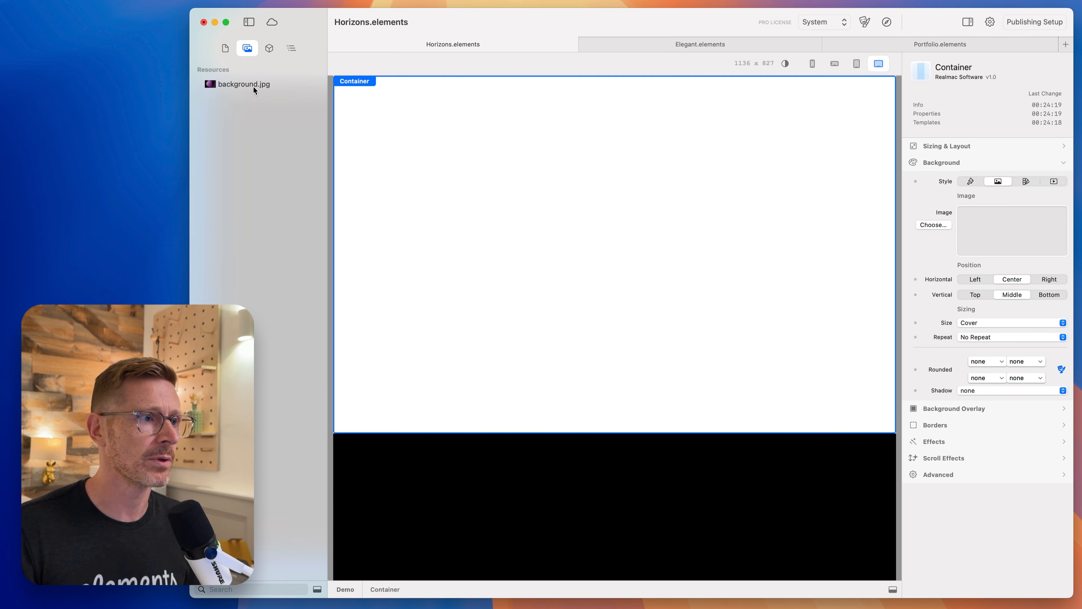
left_click_drag(254, 88, 1040, 231)
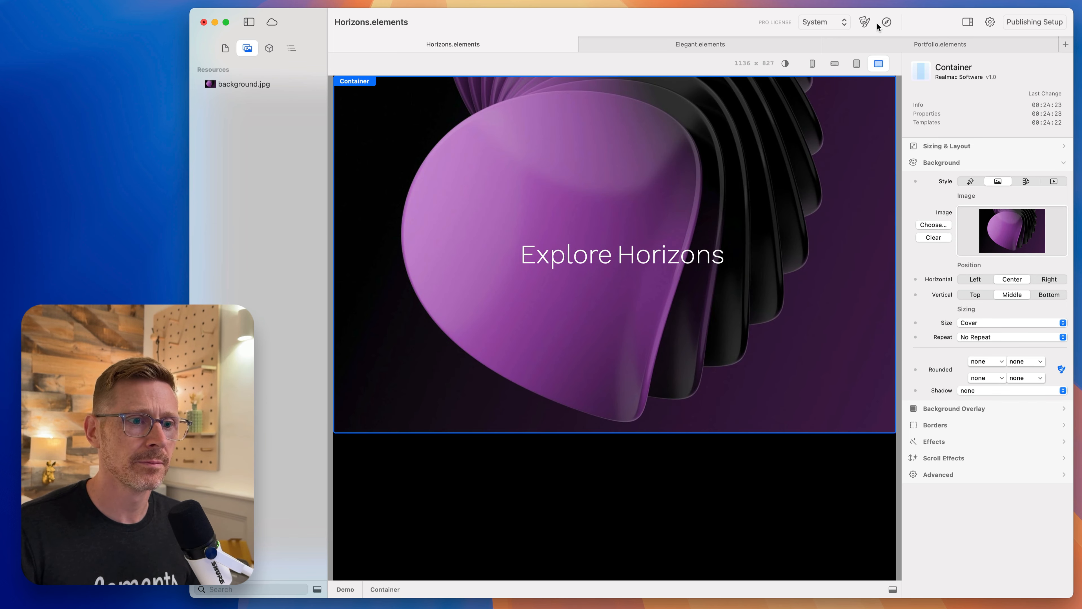
left_click(886, 22)
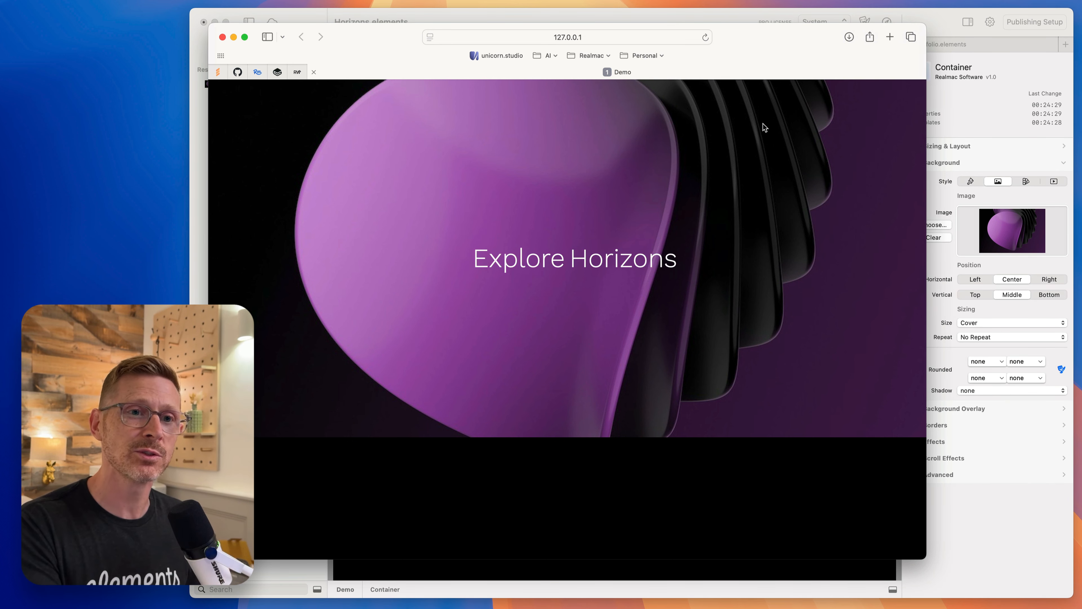
key("super+r")
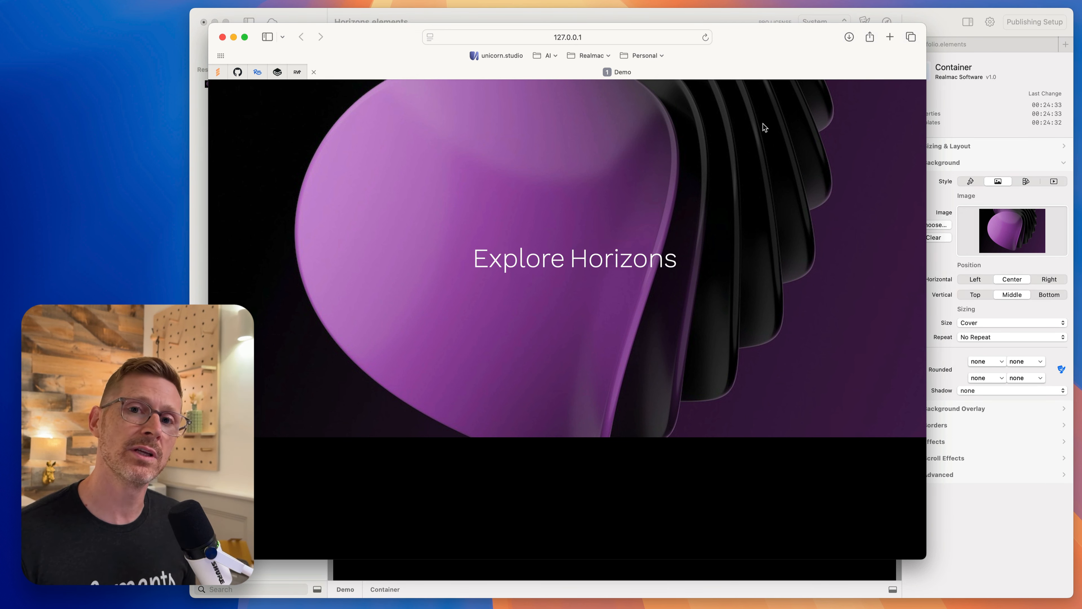
key("super+r")
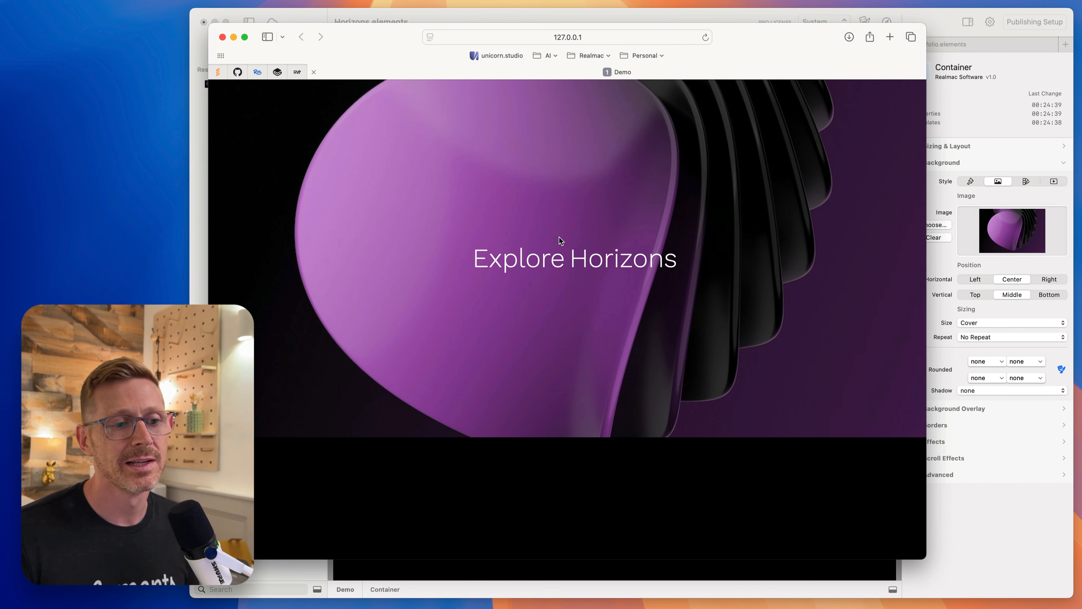
- Enable scroll effects on the hero container with the background image and set its starting scale to 135%
key("super+Tab")
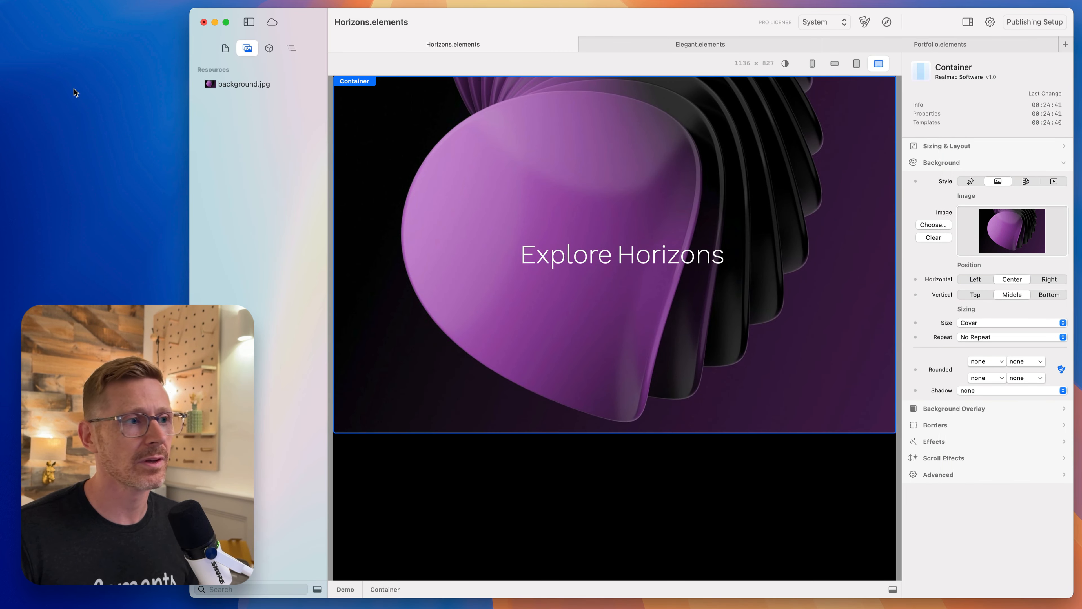
left_click(292, 48)
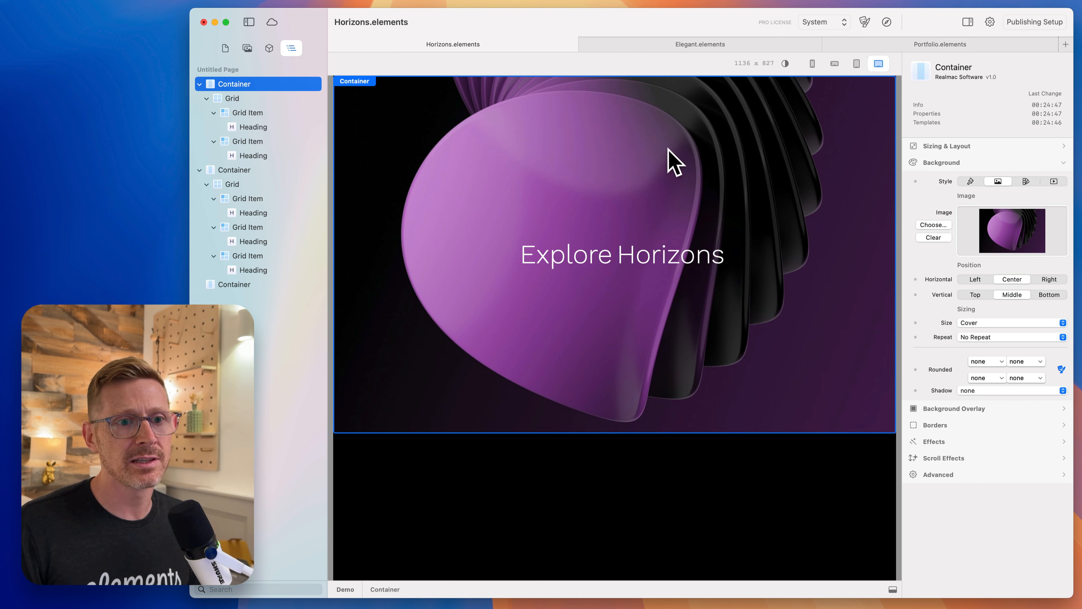
left_click(975, 456)
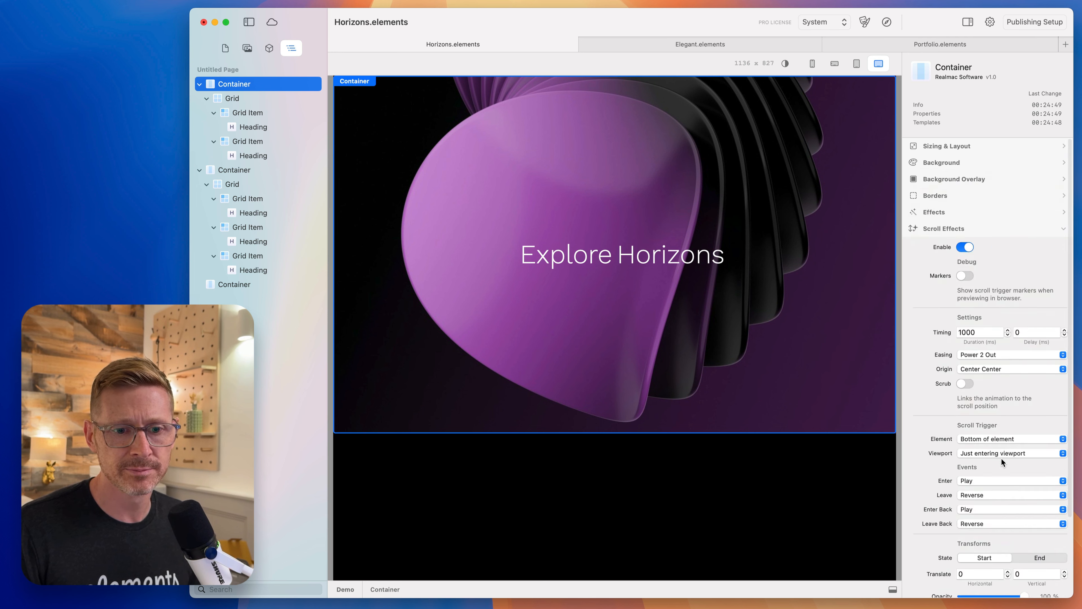
scroll(1002, 458, "down", 2)
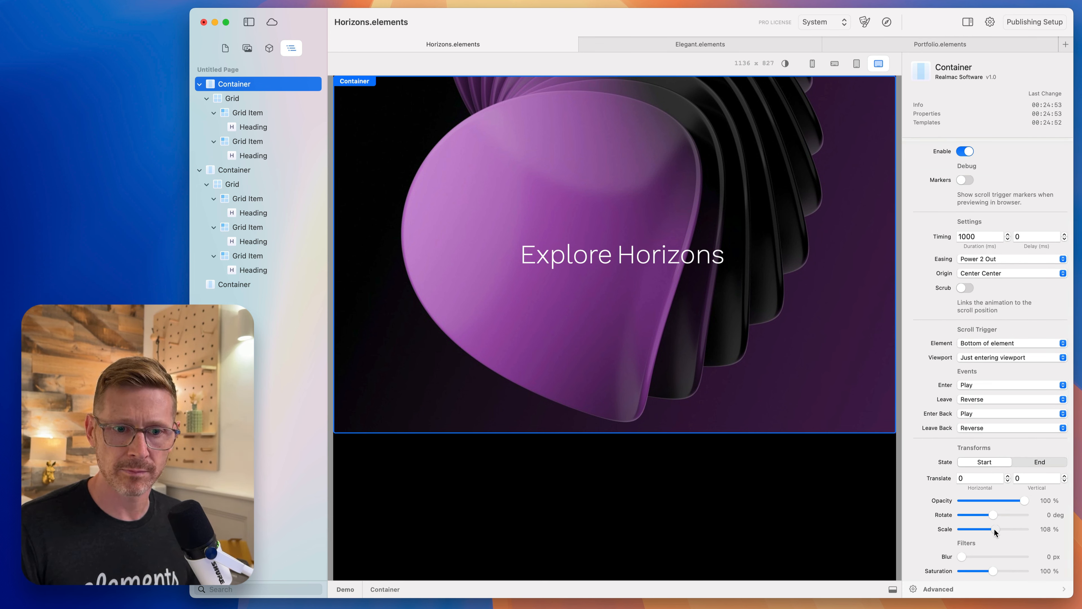
left_click_drag(995, 529, 1000, 531)
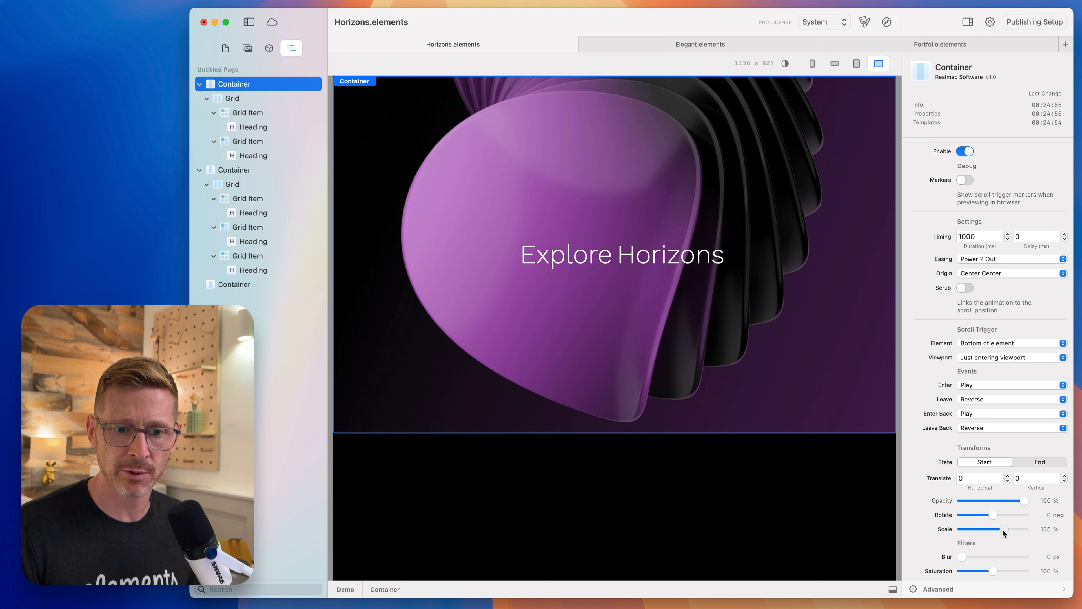
- Set the hero container's scroll effect duration to 3000 ms and replay the page animation in the browser
double_click(991, 237)
type("30")
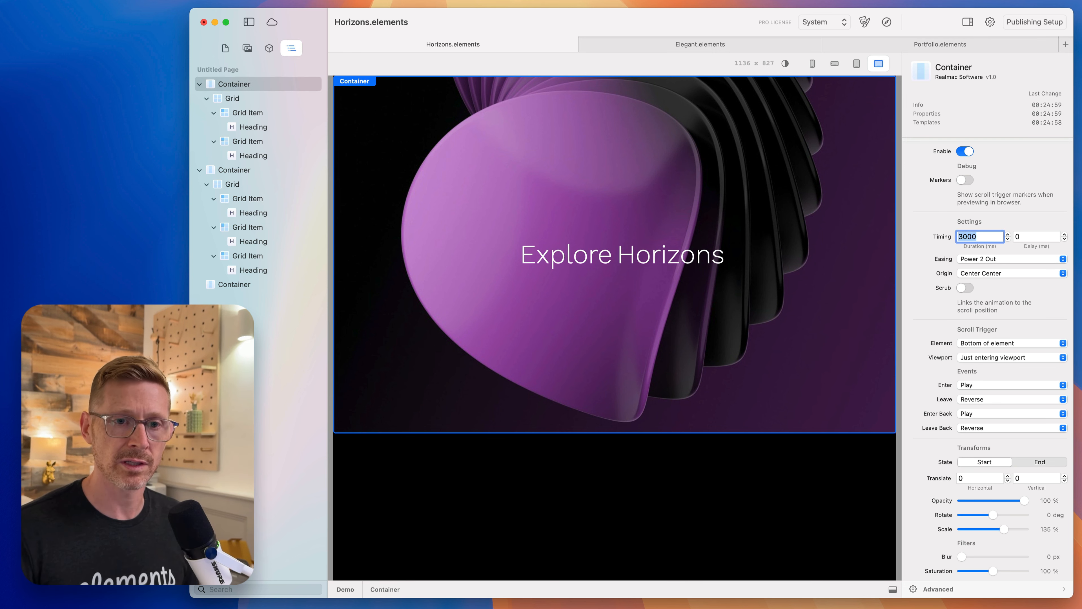
left_click(887, 22)
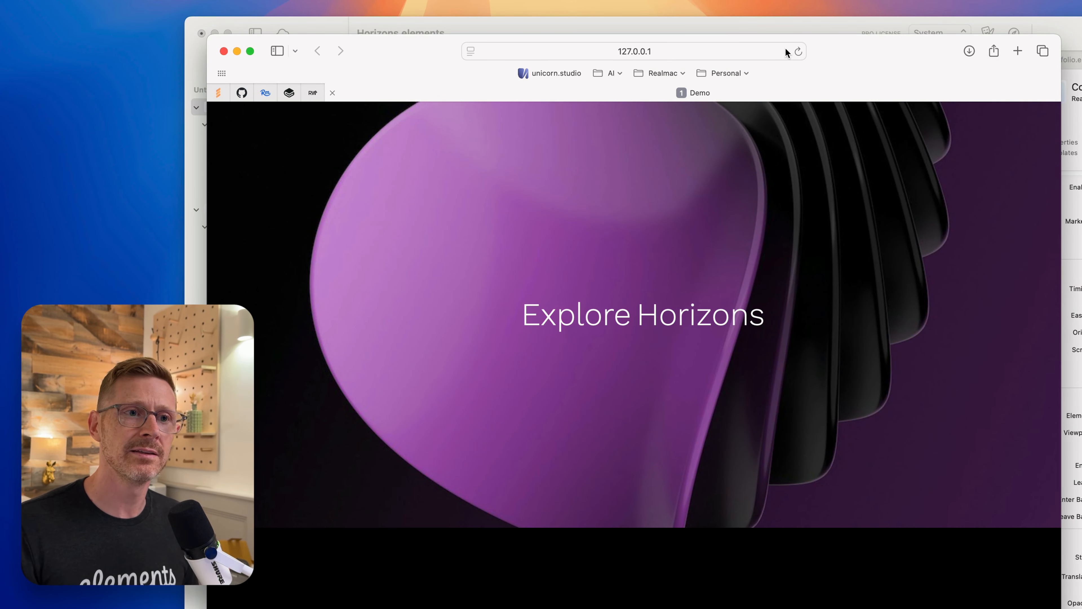
left_click(797, 52)
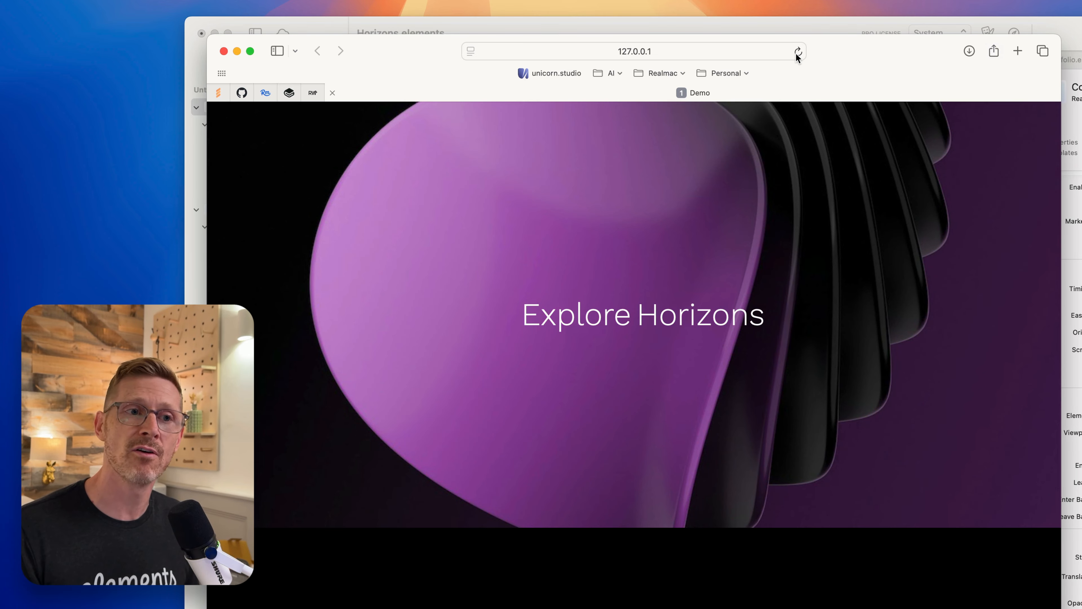
left_click(799, 52)
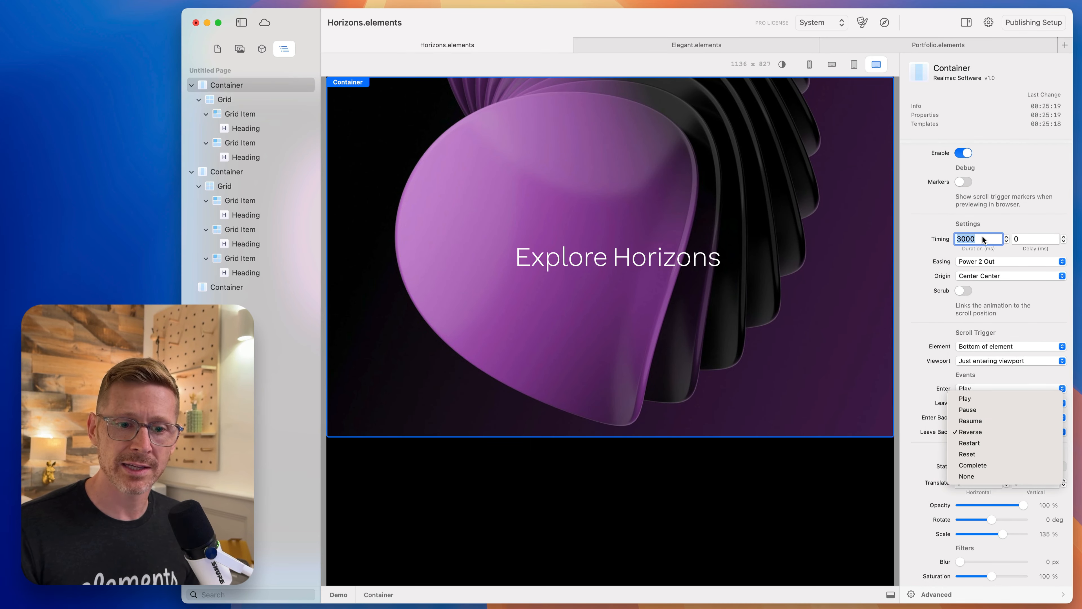
- Set the hero container's scroll effect duration to 5000 ms, preview it in the browser and view the Nova section below
left_click(982, 240)
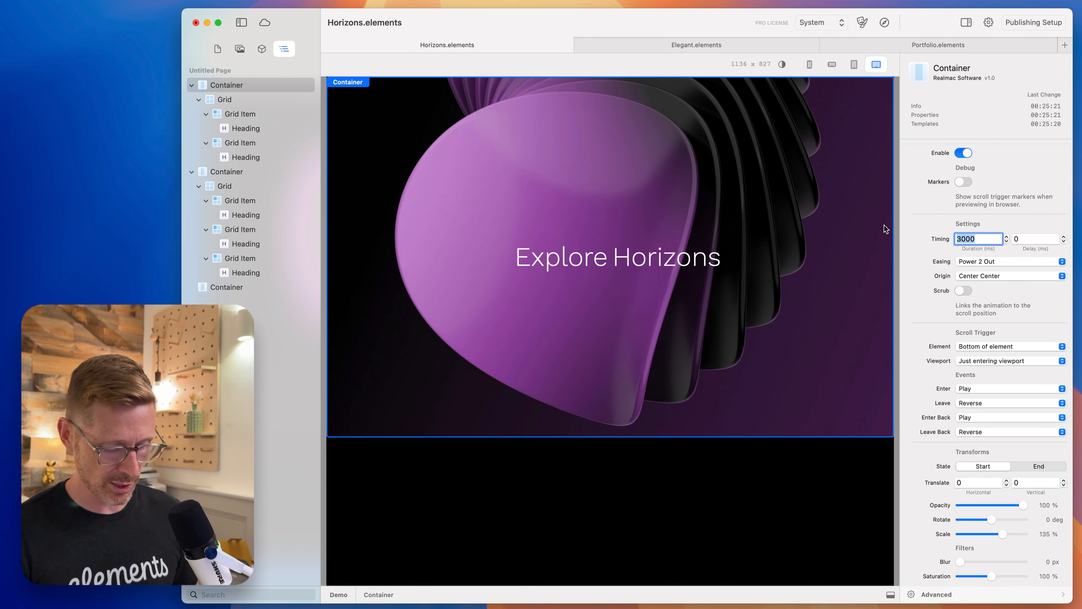
key("Return")
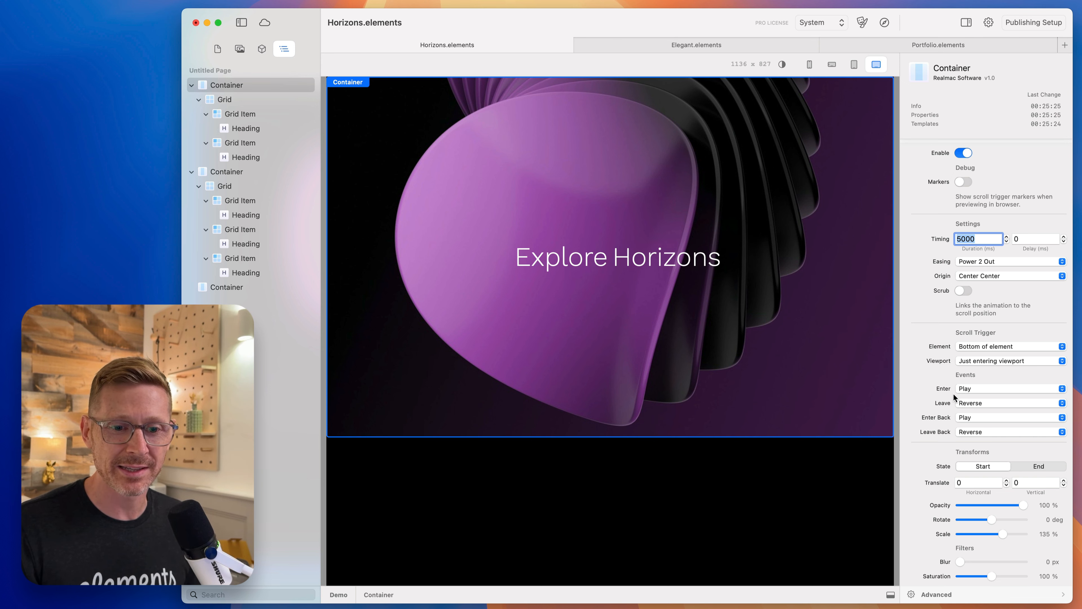
left_click(884, 22)
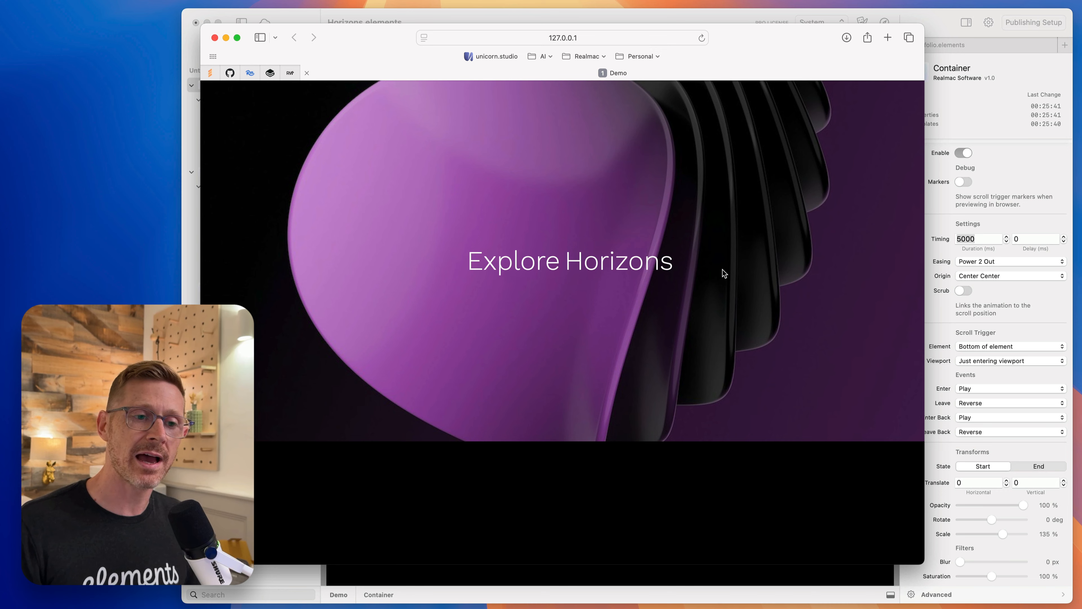
scroll(722, 271, "down", 4)
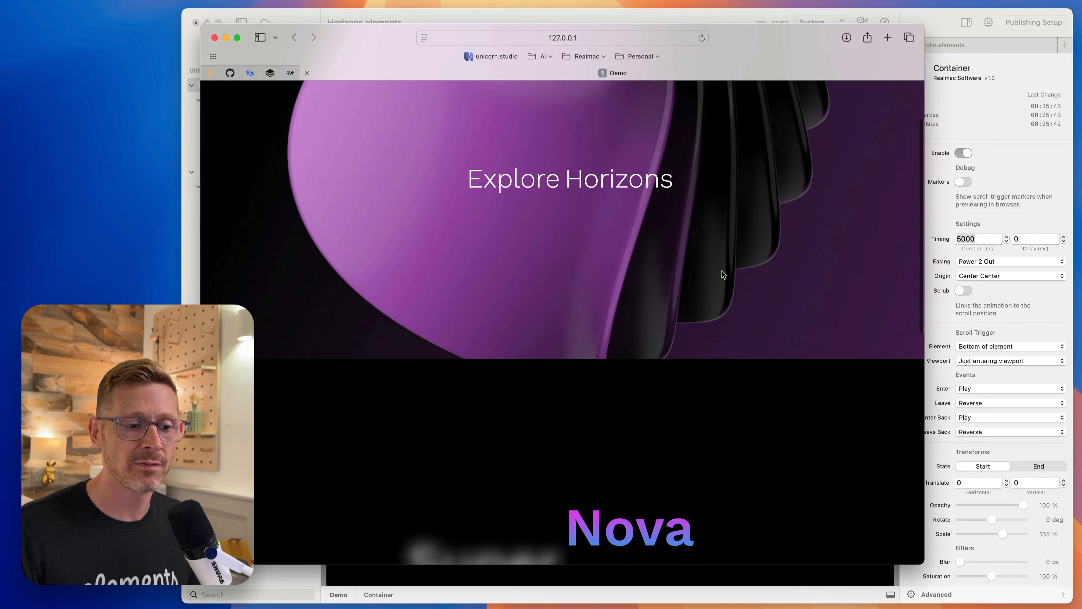
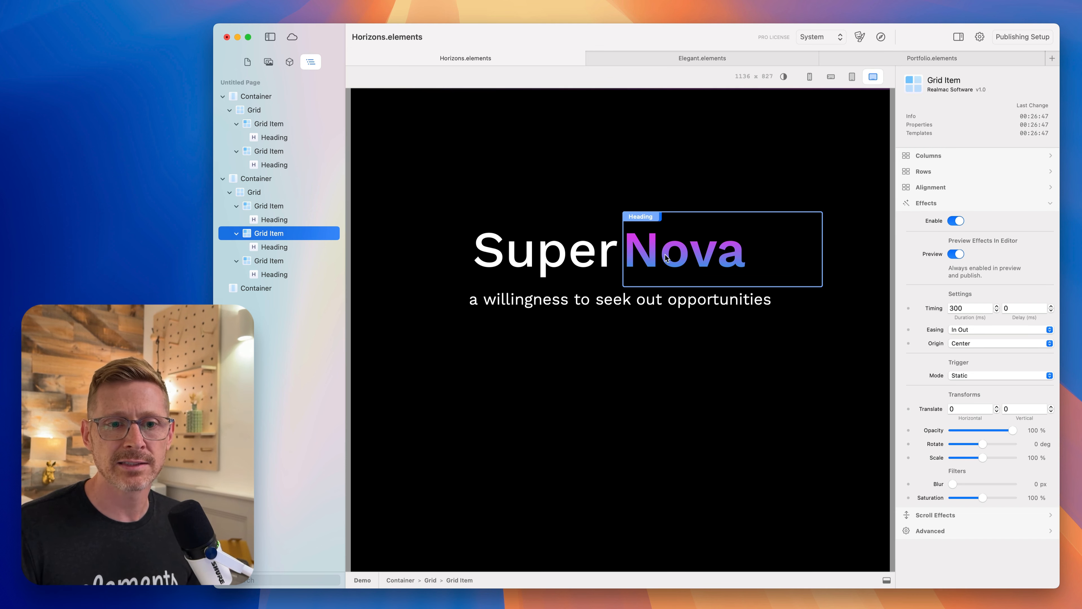
- Give the Nova grid item's effect a Hover trigger with an active-state scale of 119% and test it in the browser
left_click(969, 375)
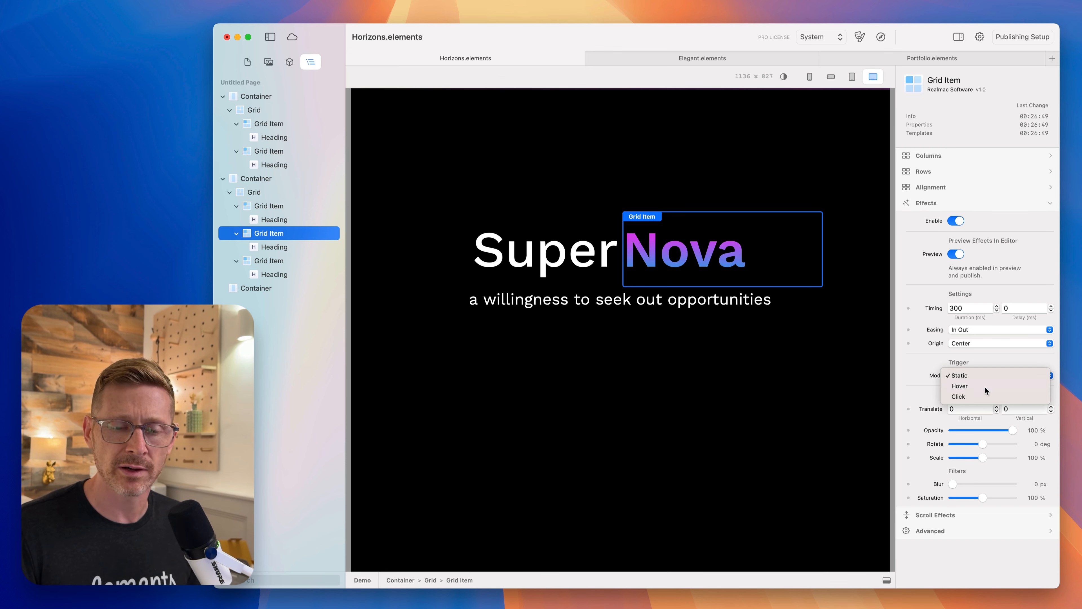
left_click(985, 386)
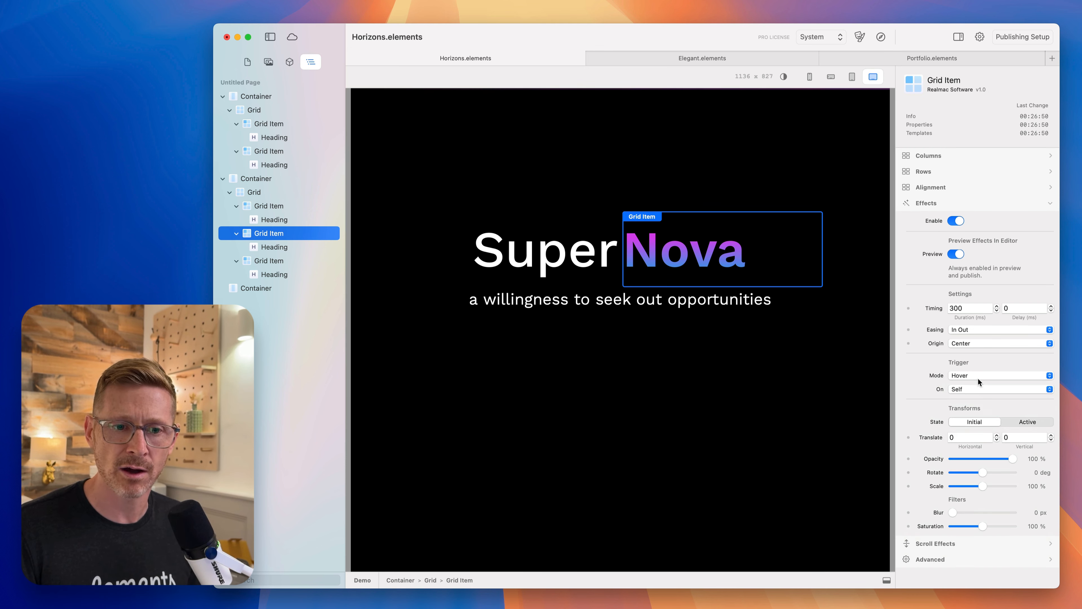
left_click(1021, 424)
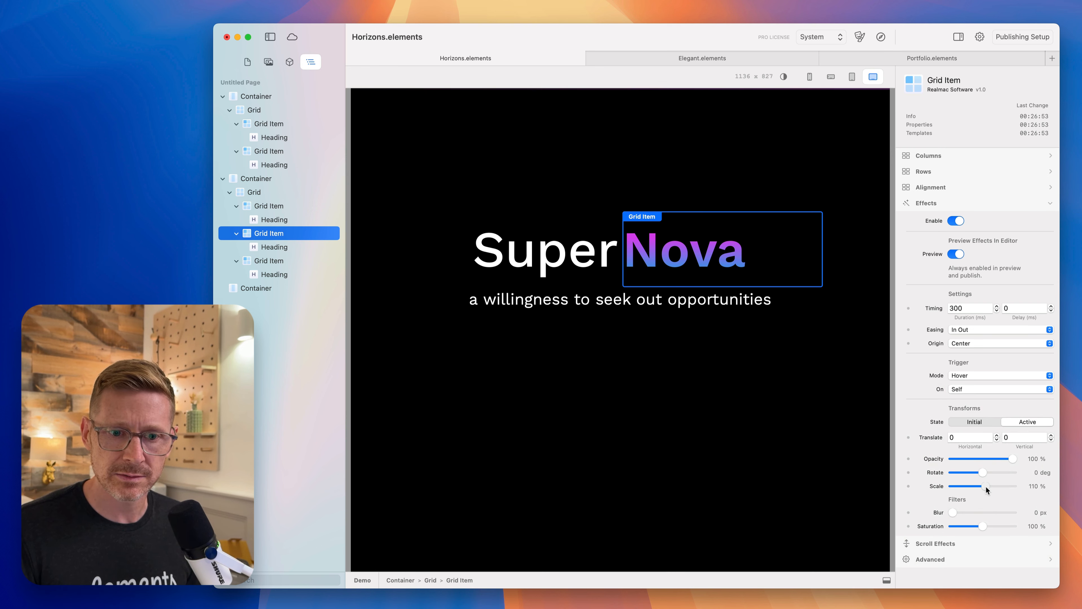
left_click_drag(985, 486, 989, 486)
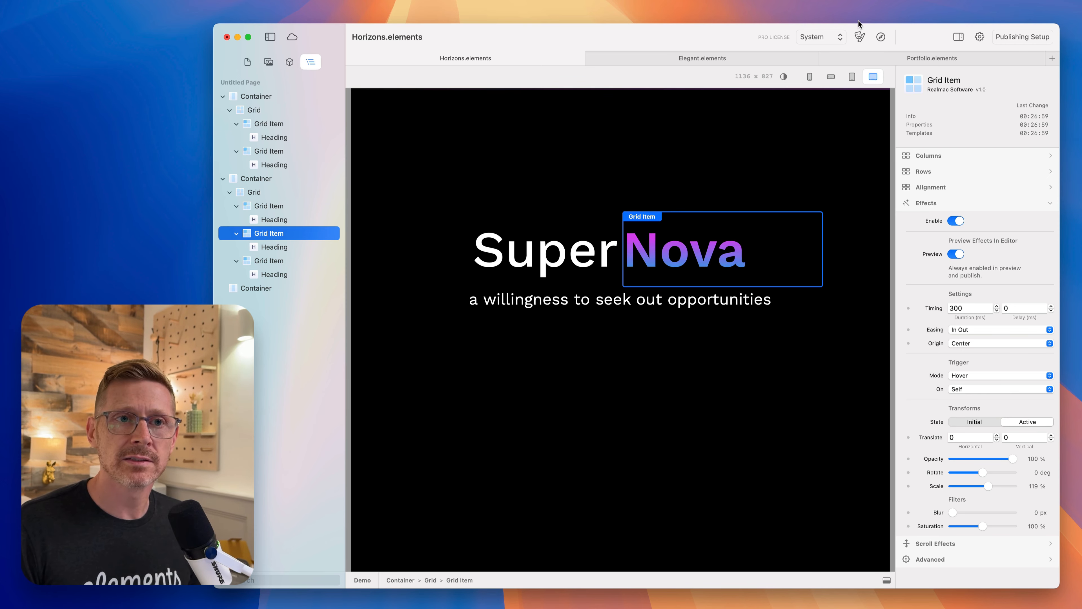
left_click(886, 37)
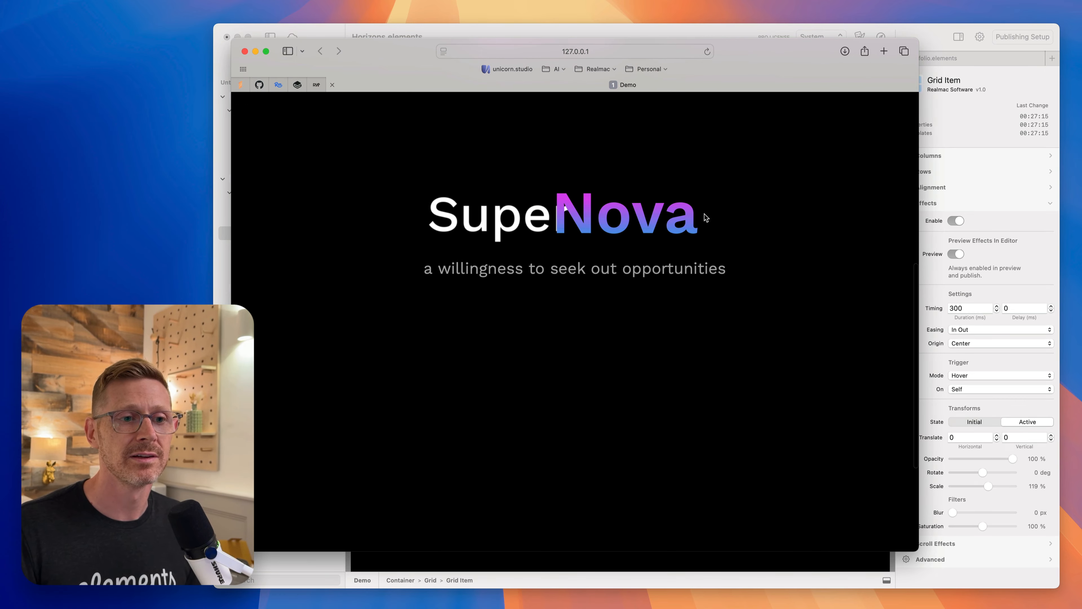
key("super+w")
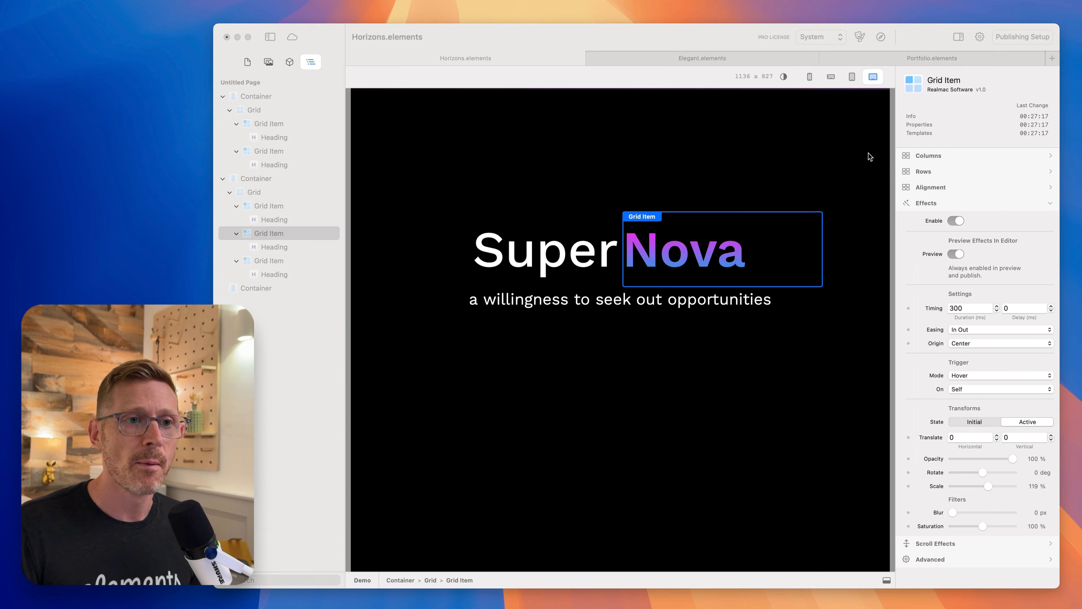
- Switch to the Elegant.elements project and widen the project window
left_click(868, 153)
scroll(677, 158, "up", 10)
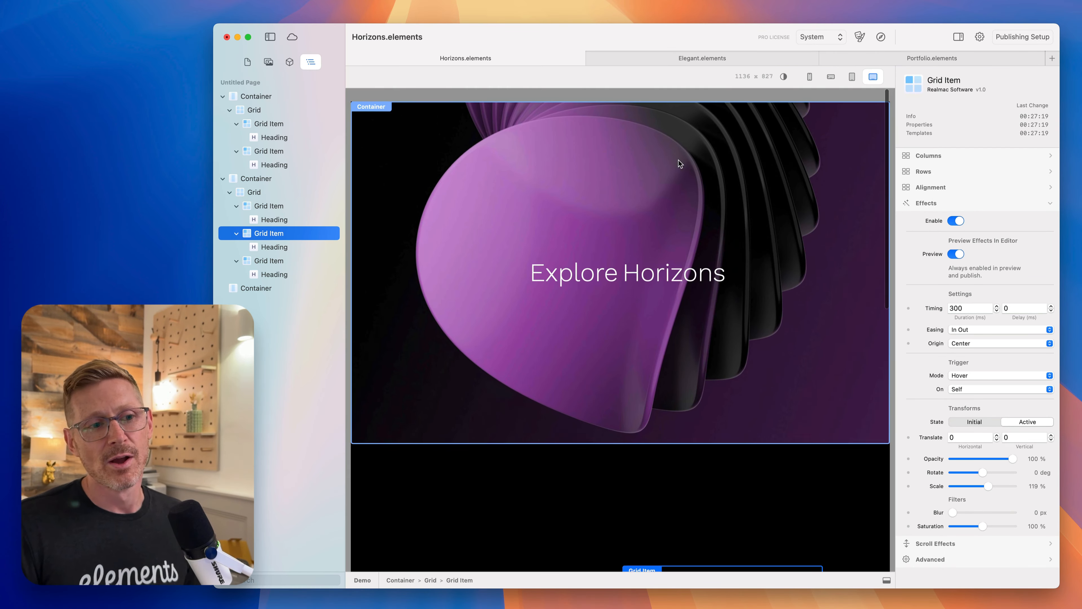
left_click(668, 63)
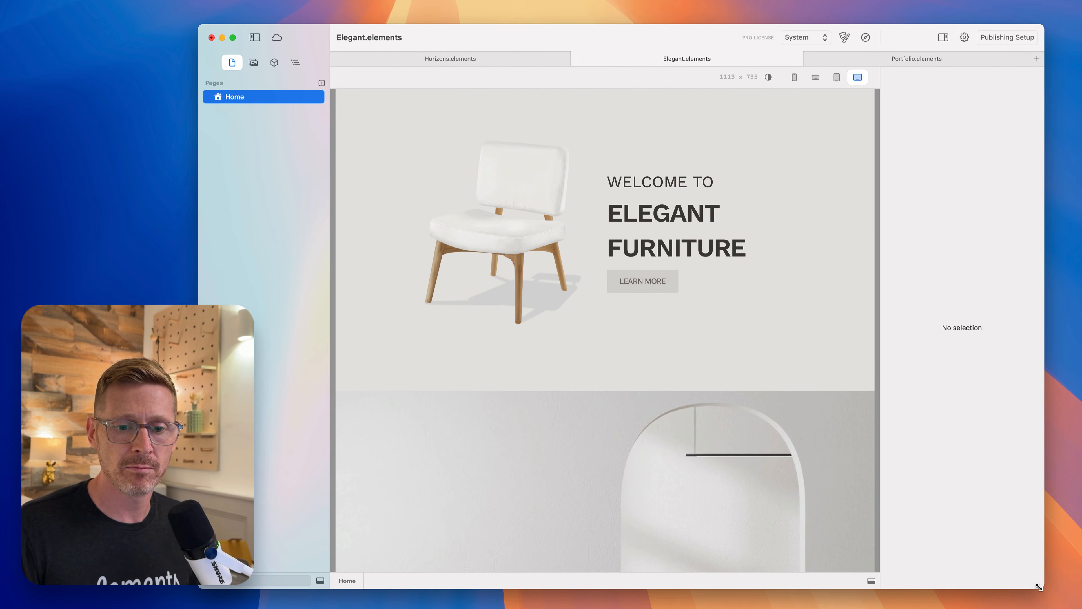
left_click_drag(1039, 587, 1072, 589)
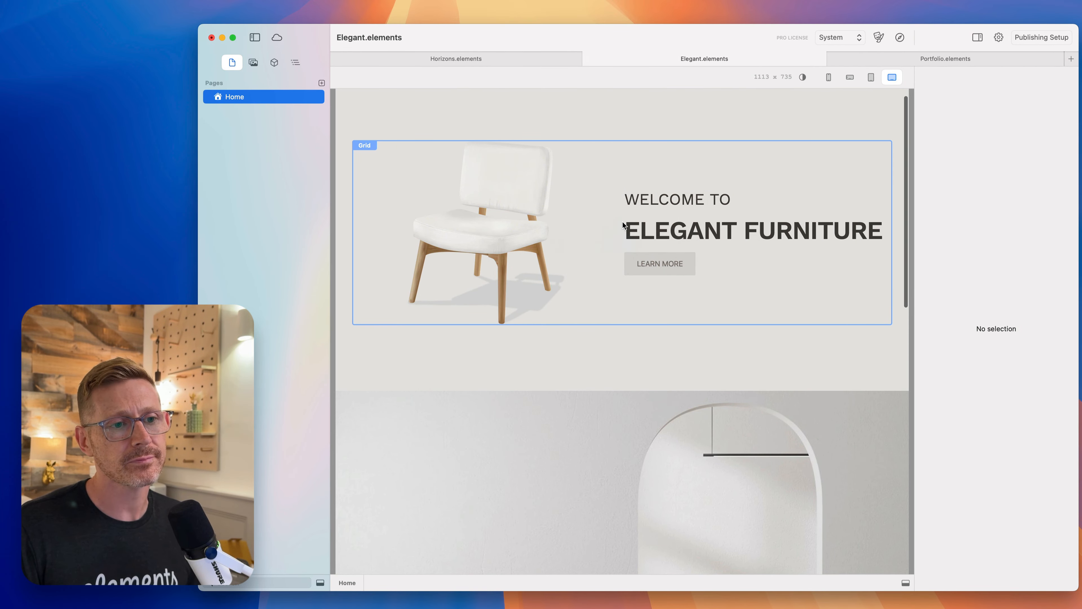
- Preview the furniture page in the browser, replay its hero animation and examine the white chair's scroll animation over the room image
left_click(899, 38)
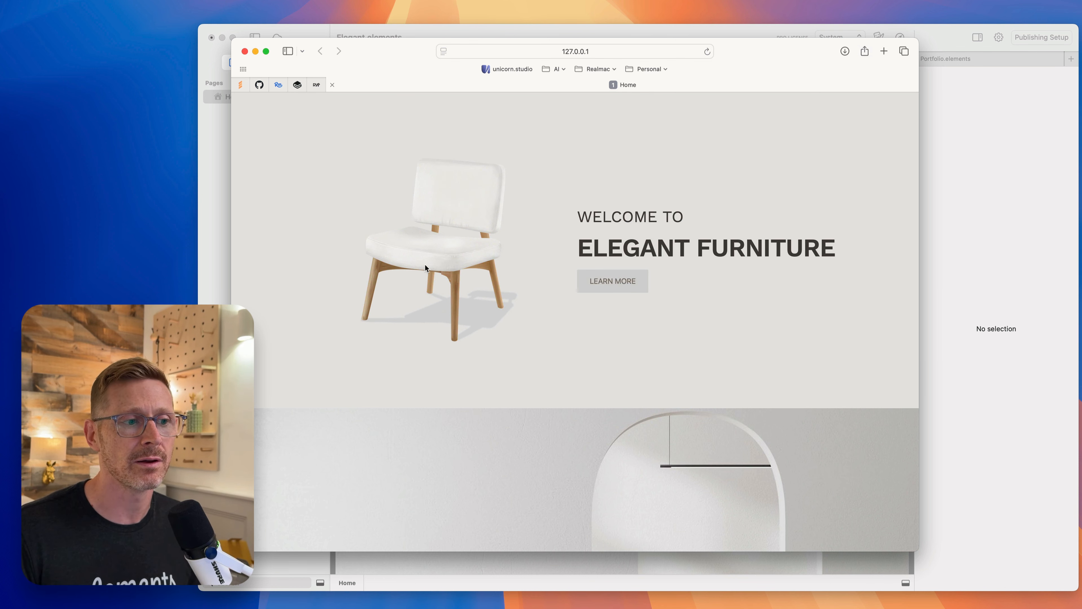
key("super+r")
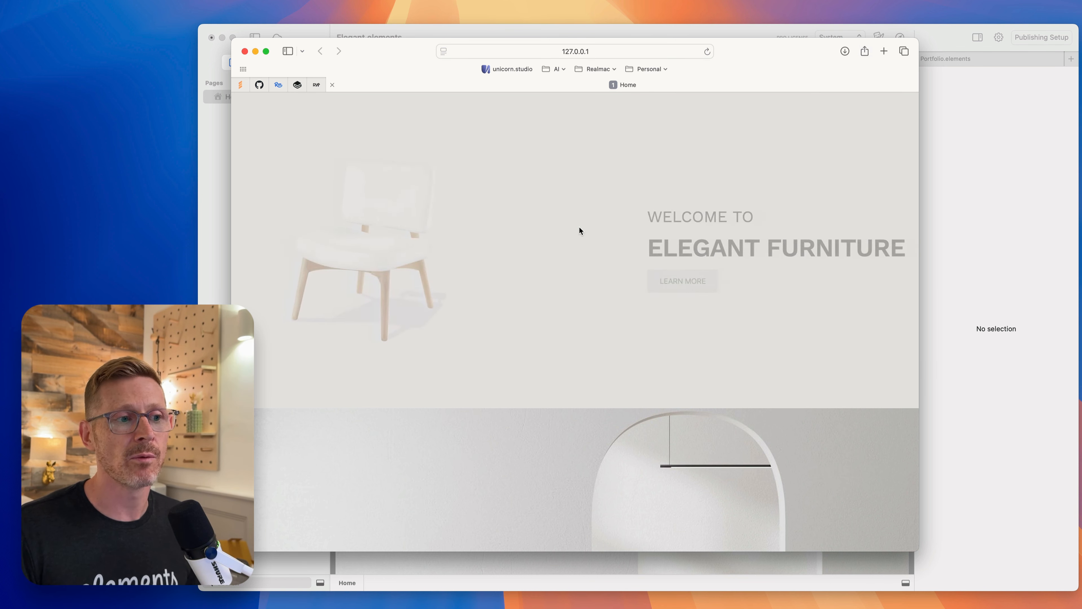
key("super+r")
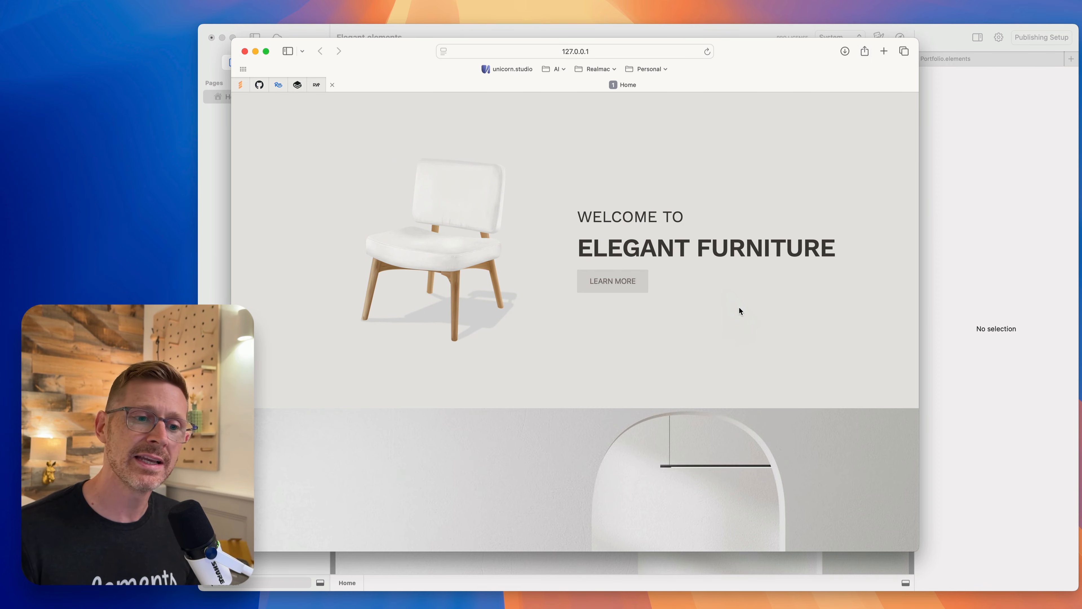
scroll(445, 319, "down", 7)
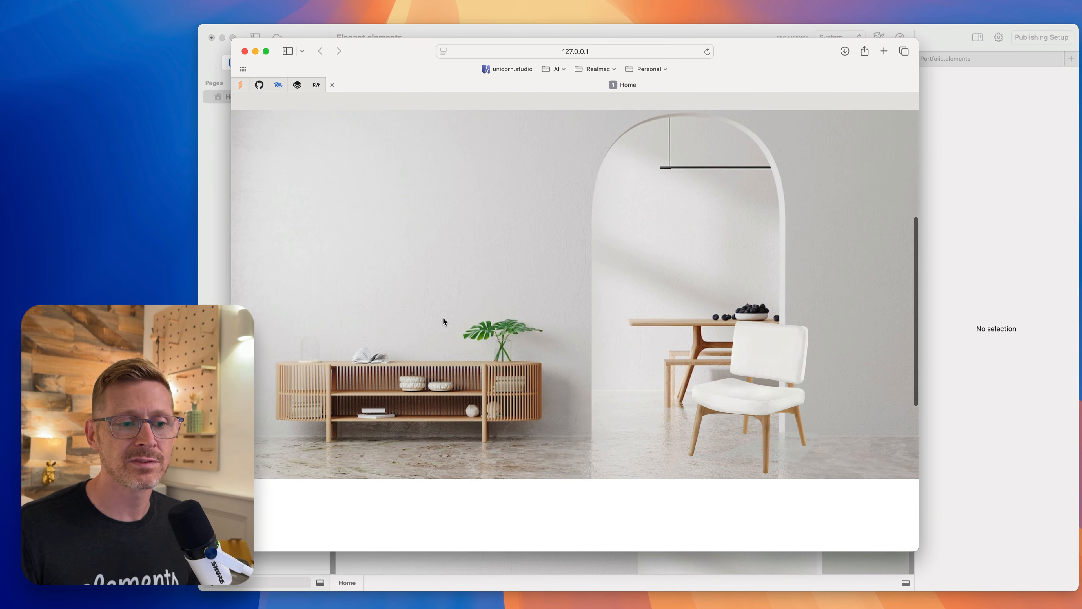
scroll(443, 317, "up", 7)
scroll(443, 318, "down", 4)
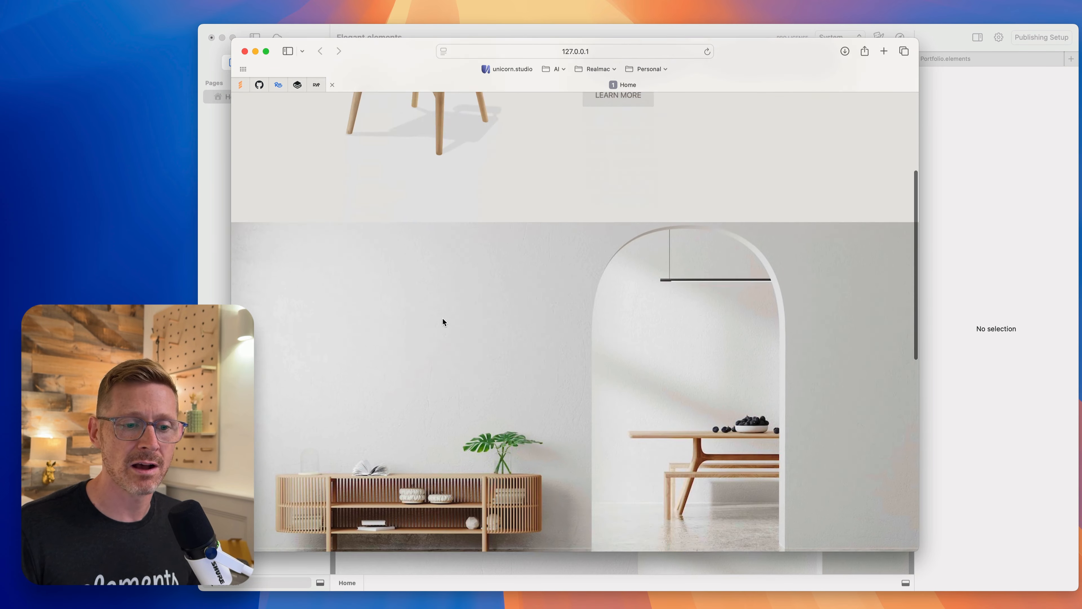
scroll(443, 323, "down", 2)
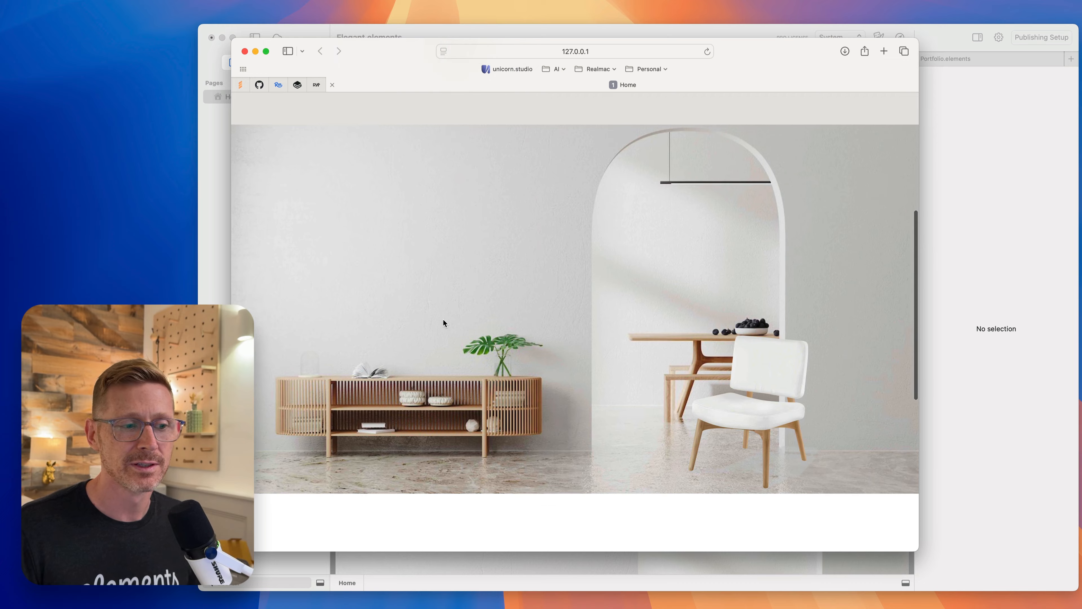
scroll(443, 320, "up", 6)
scroll(443, 320, "down", 5)
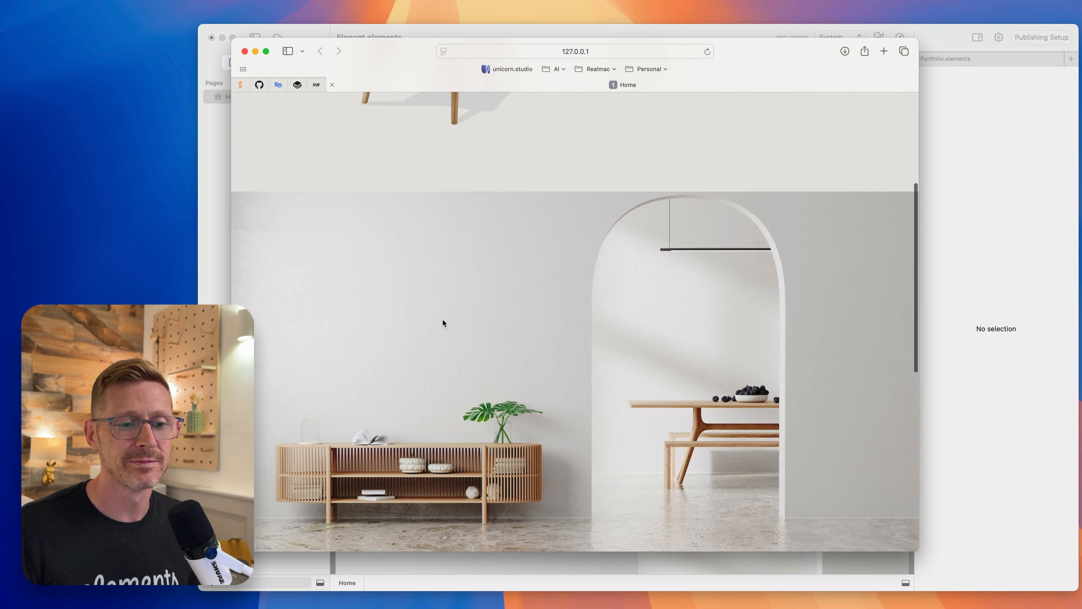
scroll(442, 321, "down", 3)
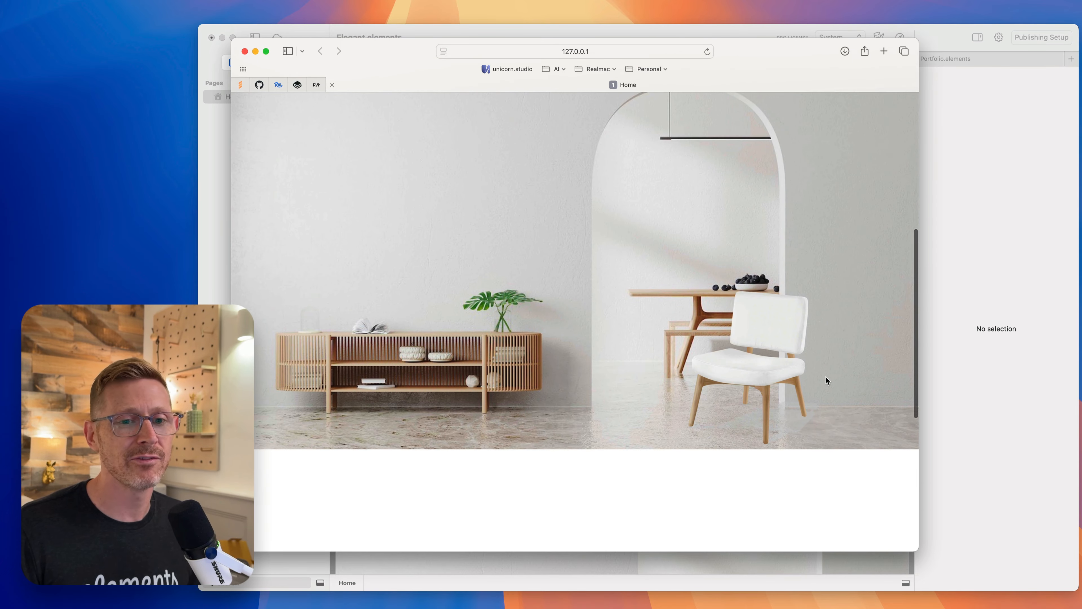
key("super+q")
- Set the start-state rotation of the room chair's grid item scroll effect to 71 degrees and preview the page in the browser
scroll(794, 337, "down", 5)
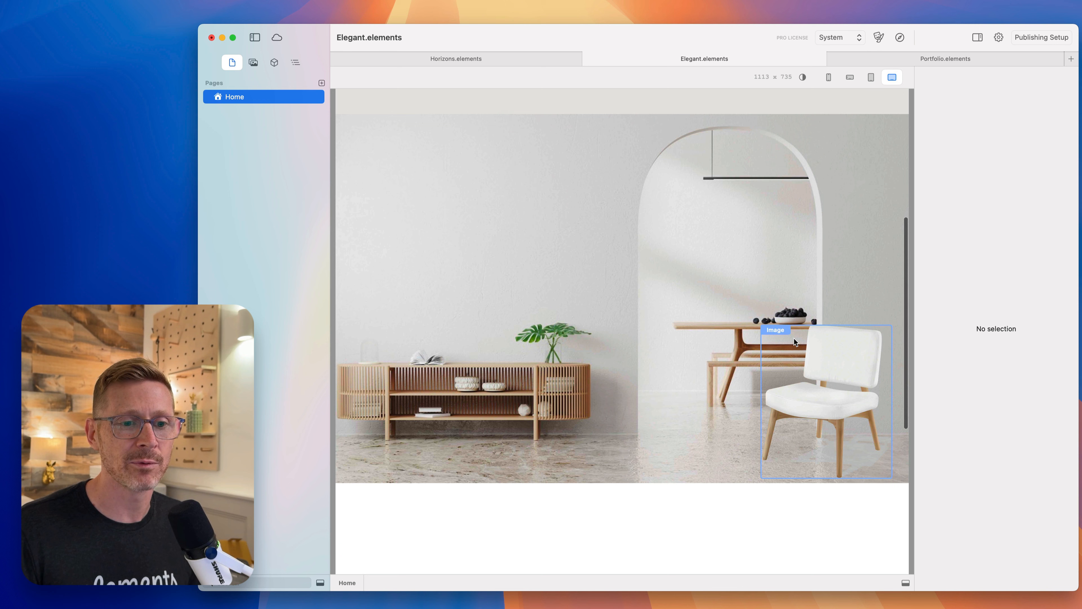
left_click(826, 386)
left_click(295, 62)
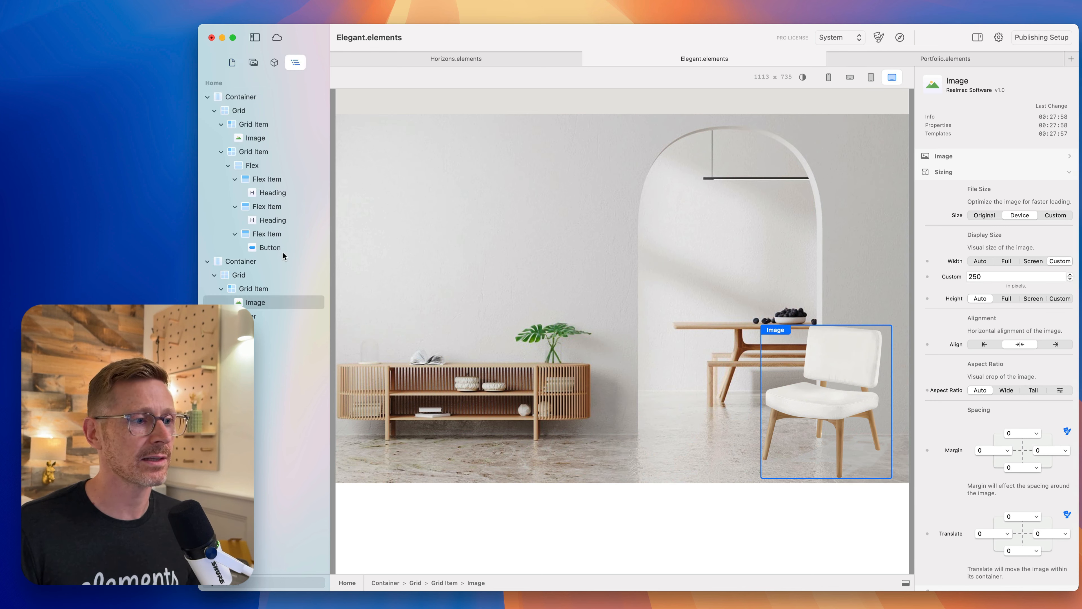
left_click(256, 289)
scroll(1015, 383, "down", 10)
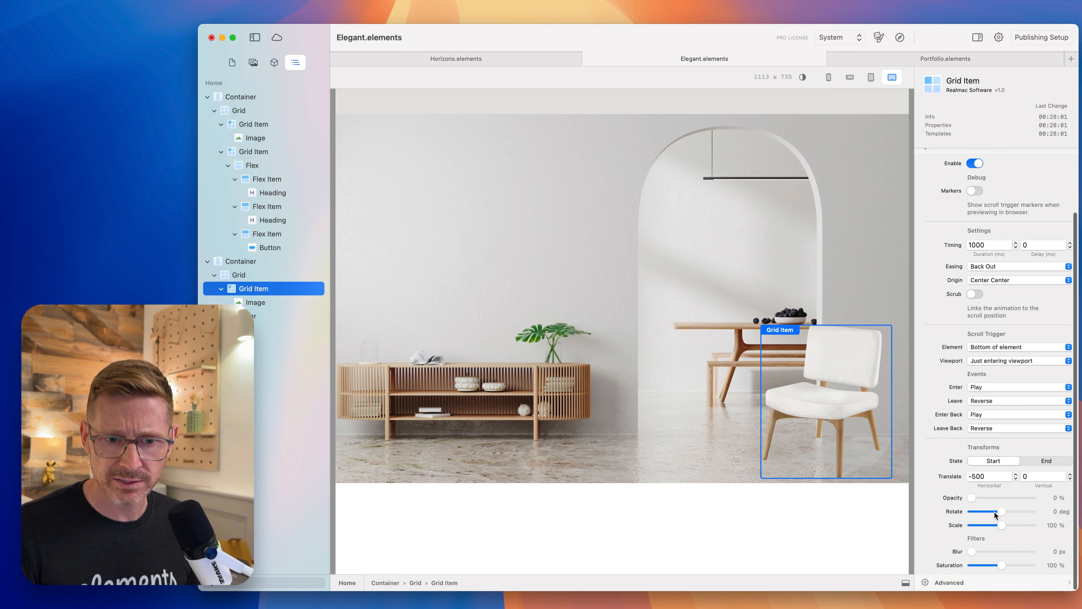
left_click_drag(1002, 513, 1013, 510)
left_click(899, 37)
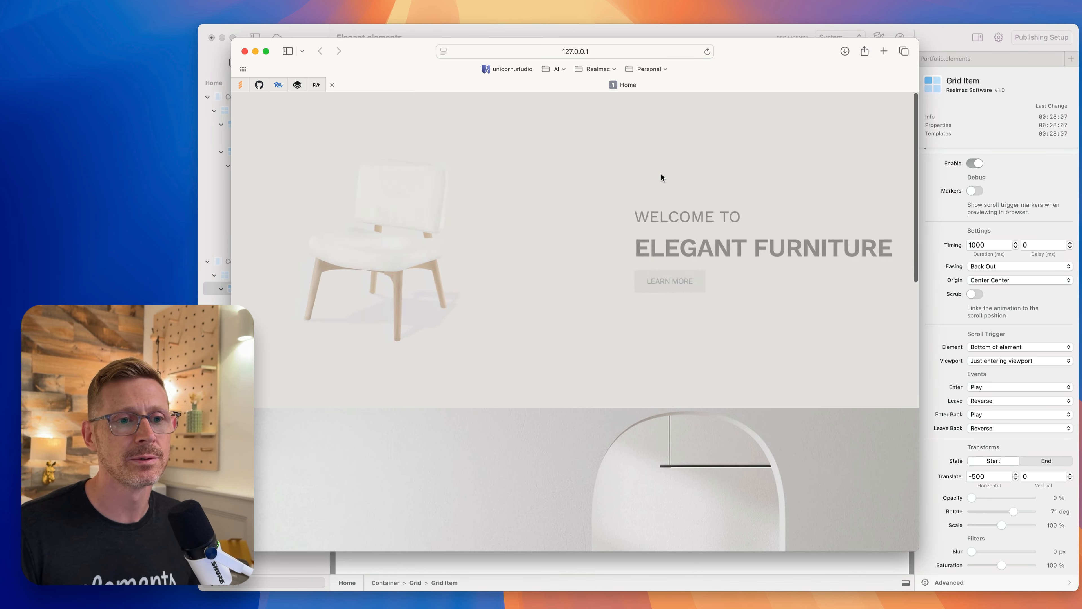
- Replay the room chair's rotating scroll animation in the browser preview and close the preview
scroll(661, 174, "down", 6)
scroll(661, 173, "up", 5)
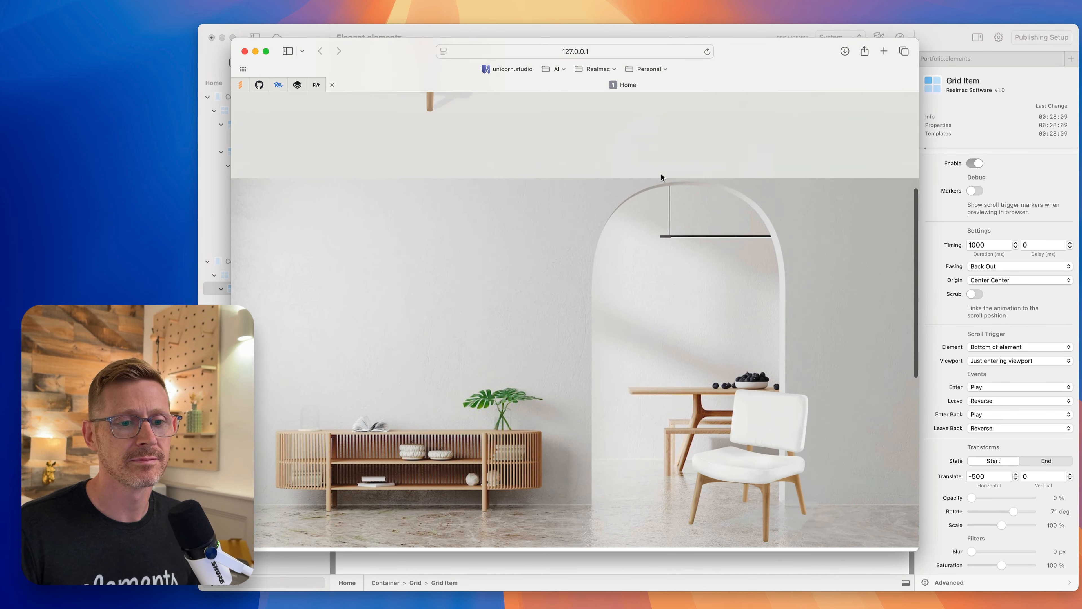
scroll(661, 174, "down", 5)
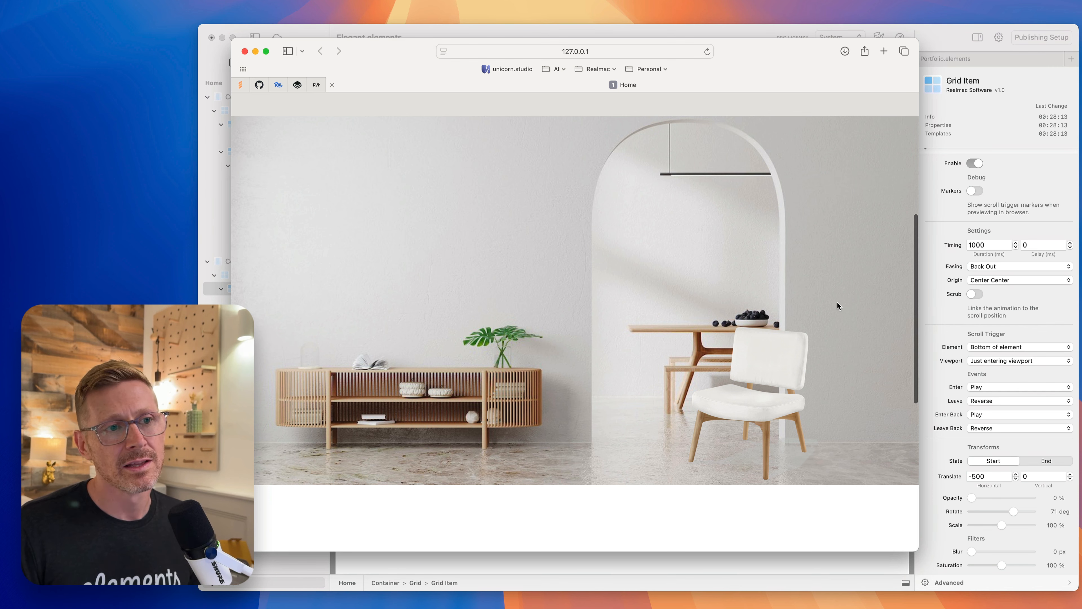
key("super+w")
- Review the scroll trigger's Element options for the room chair's grid item and compare them with the chair's position on the page
left_click(1008, 347)
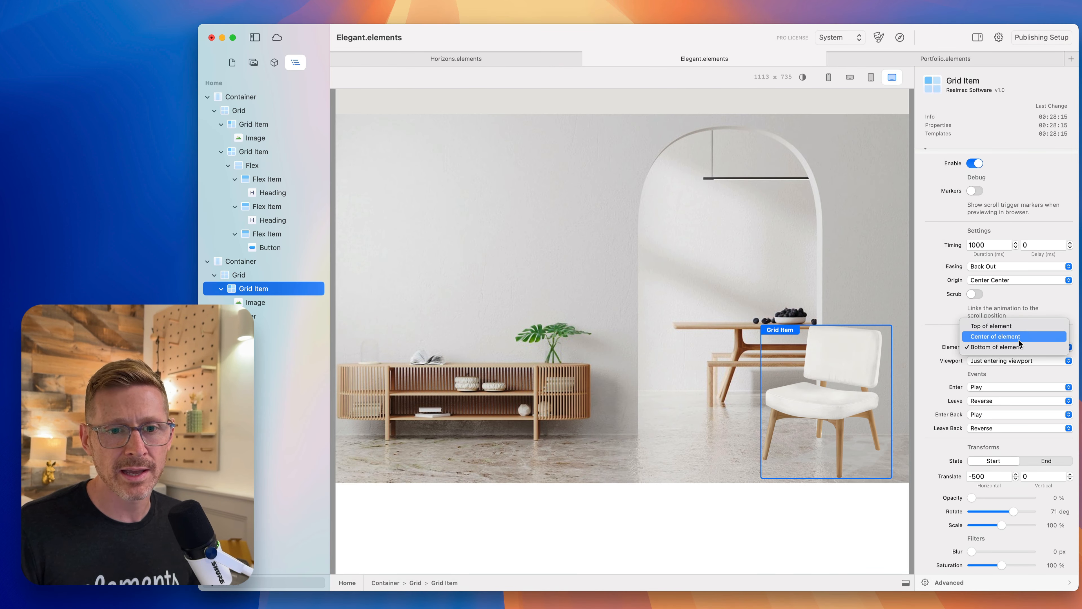
left_click(945, 342)
left_click(985, 347)
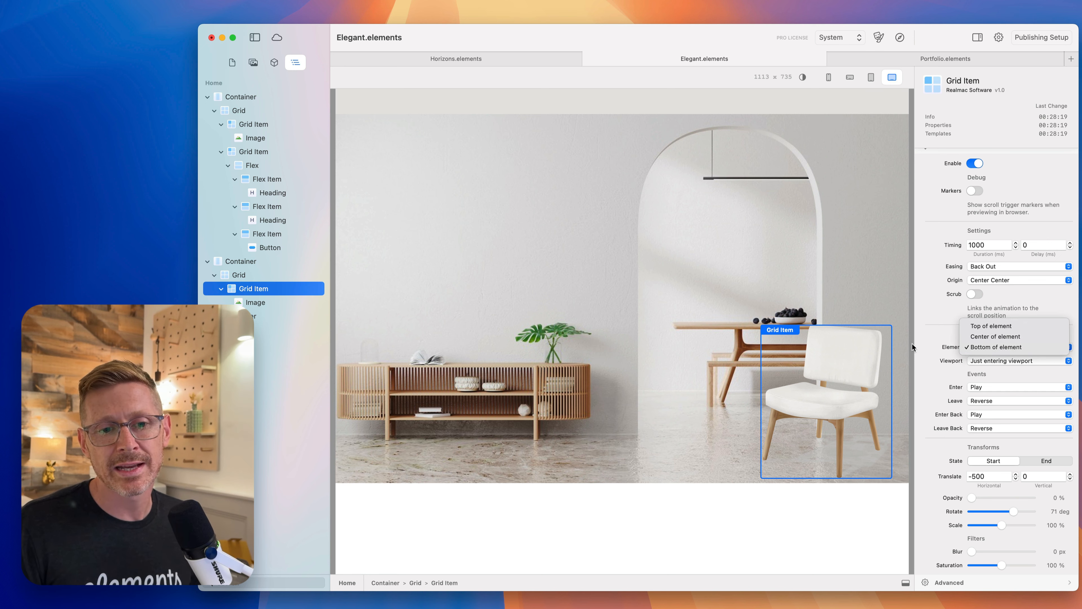
left_click(962, 347)
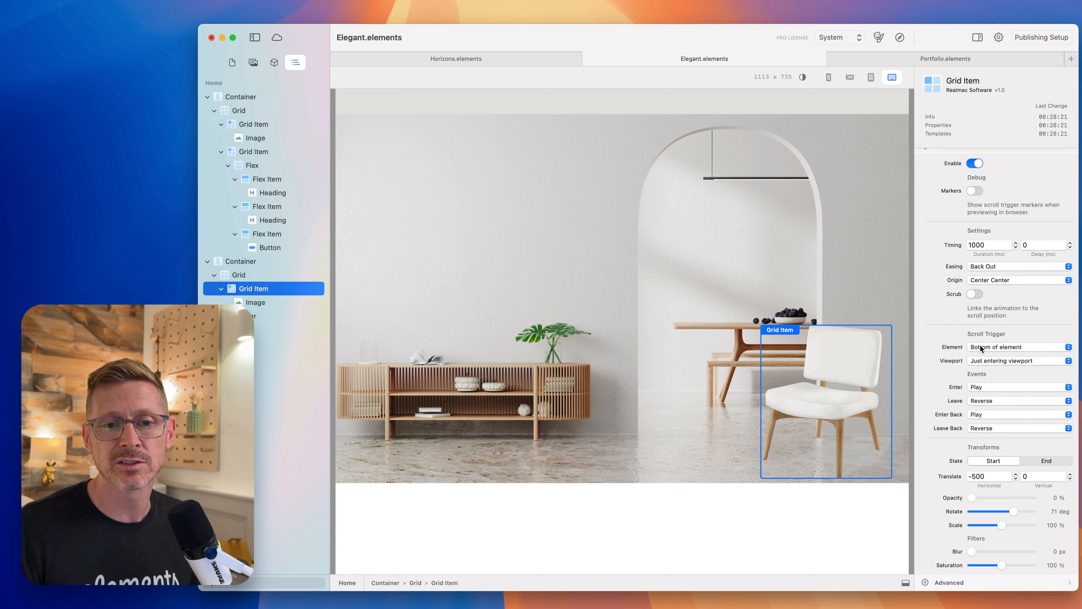
scroll(879, 351, "up", 4)
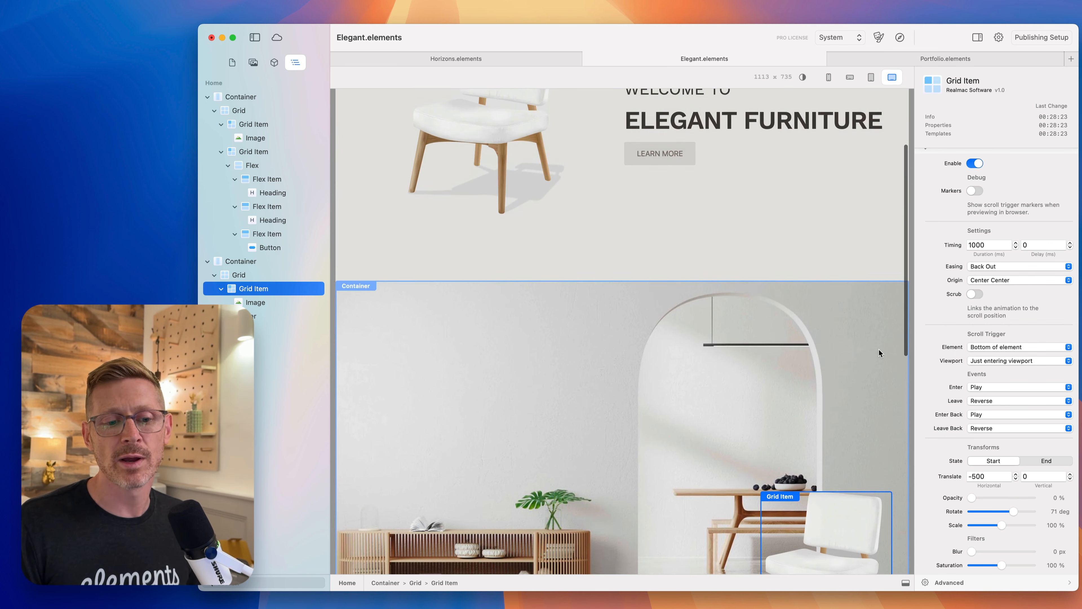
scroll(879, 350, "down", 2)
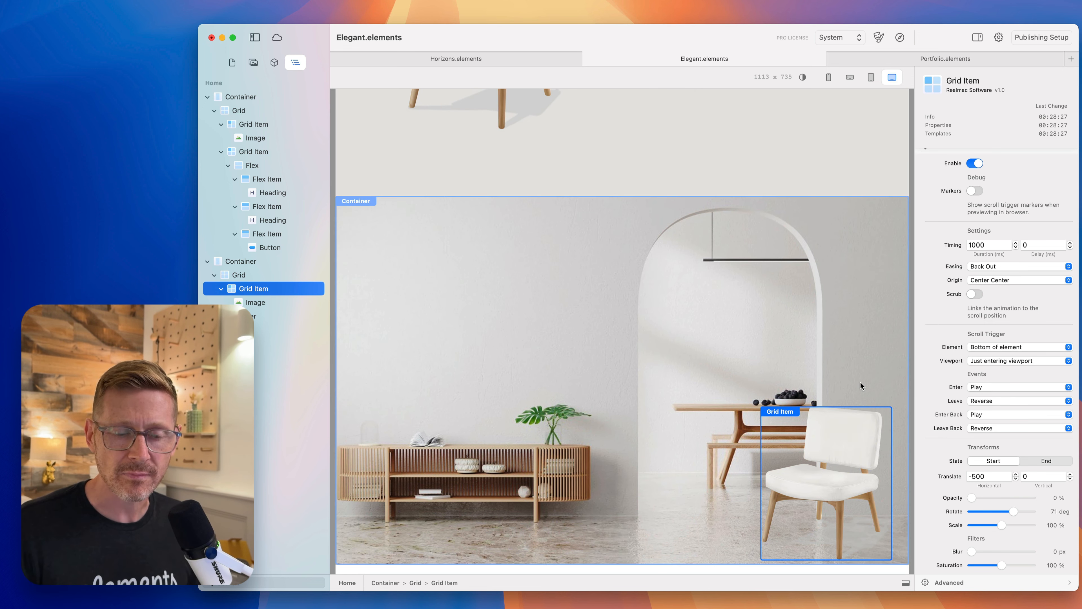
scroll(860, 383, "down", 2)
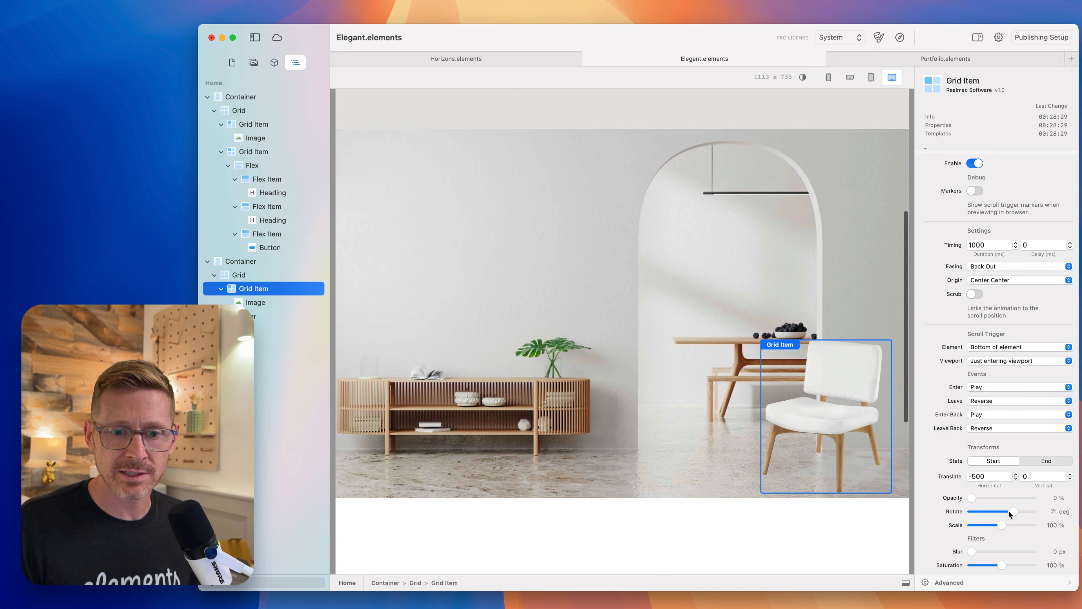
- Set the room chair's start-state rotation to -140 degrees and scale to 28%, and preview the page in the browser
left_click_drag(1011, 511, 970, 513)
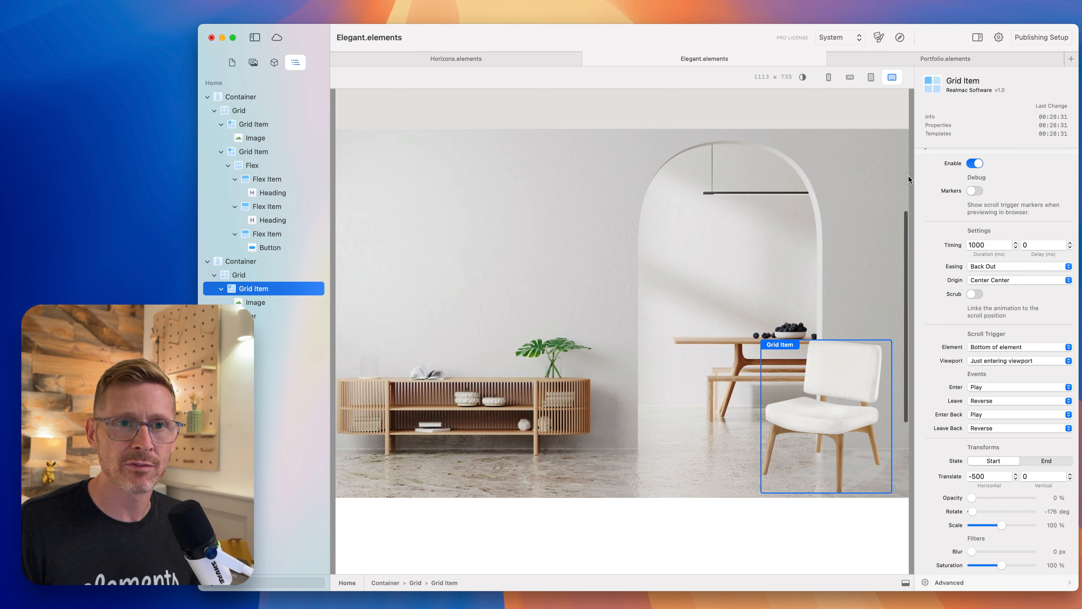
mouse_move(914, 41)
left_mouse_down()
mouse_move(892, 39)
mouse_move(909, 39)
left_mouse_up()
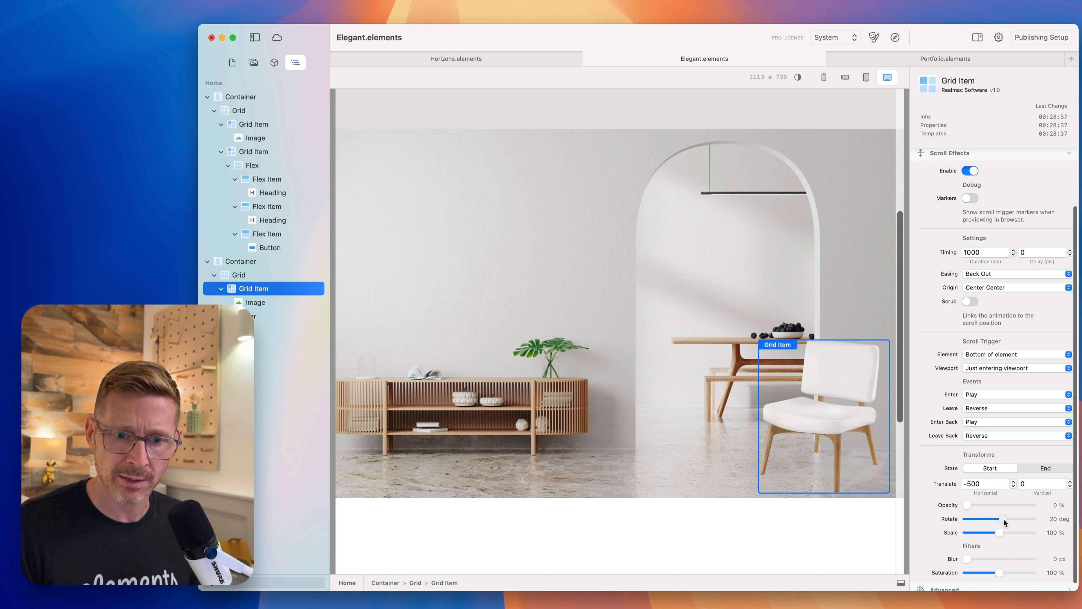
left_click_drag(1004, 522, 1001, 523)
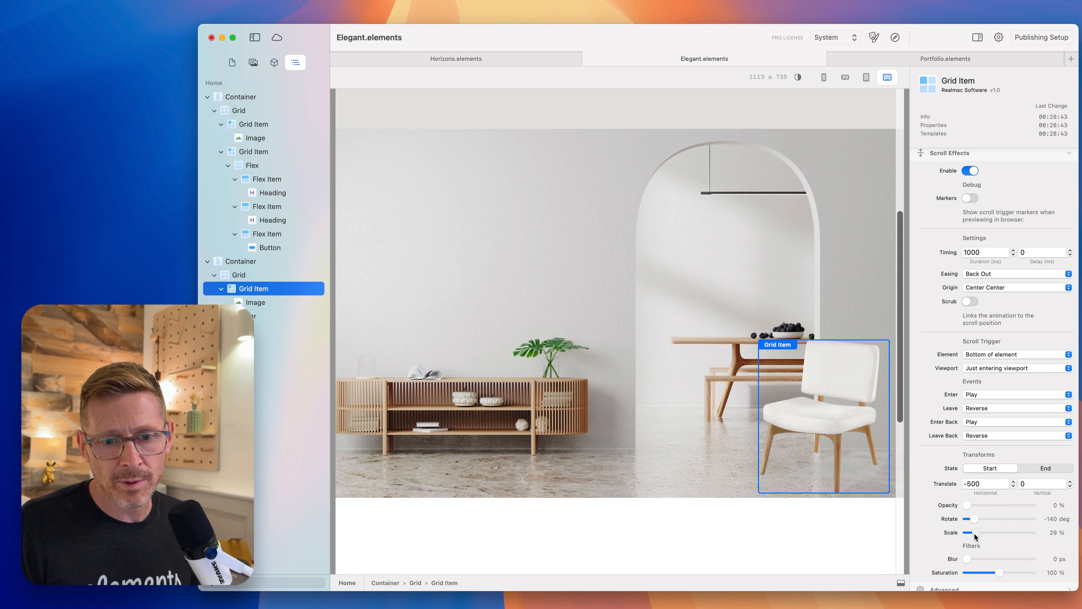
left_click(894, 39)
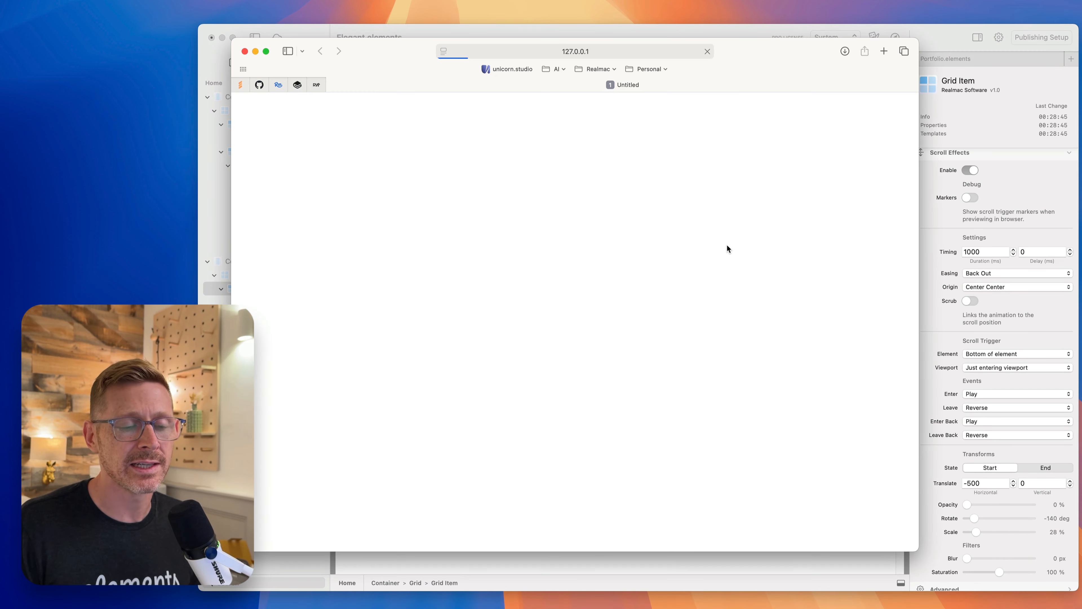
- Replay the room chair's spinning and scaling entrance several times in the browser preview and return to the project
scroll(733, 243, "down", 5)
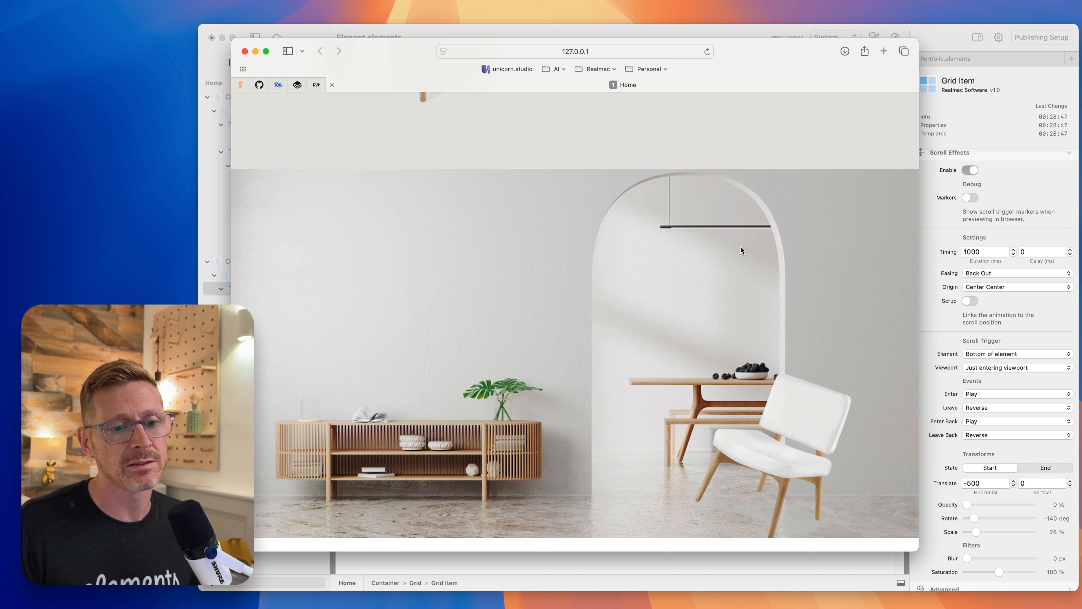
scroll(740, 247, "up", 6)
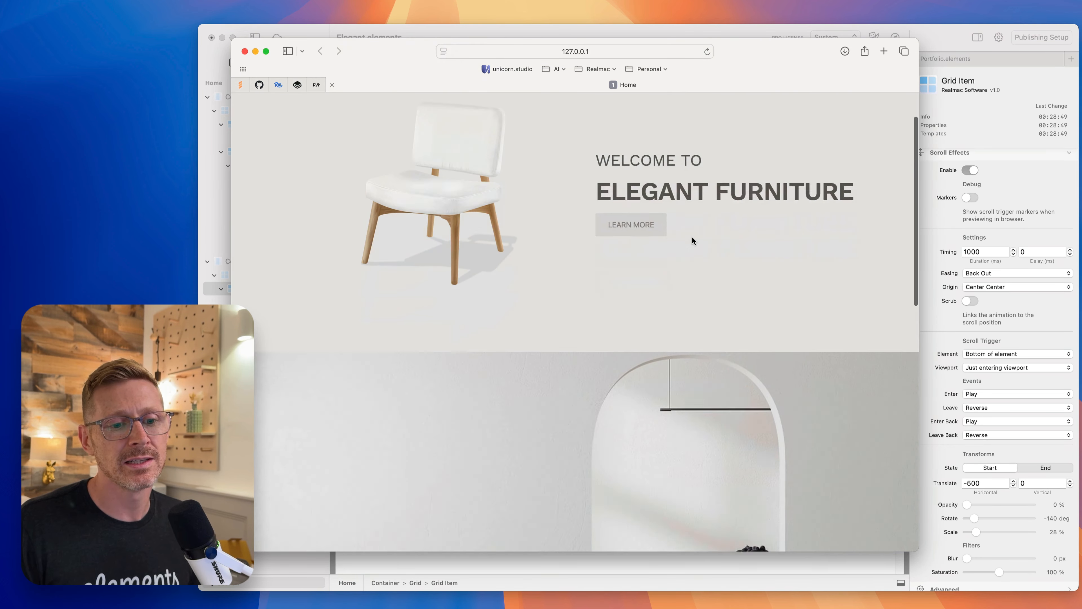
scroll(693, 239, "down", 8)
scroll(693, 237, "up", 6)
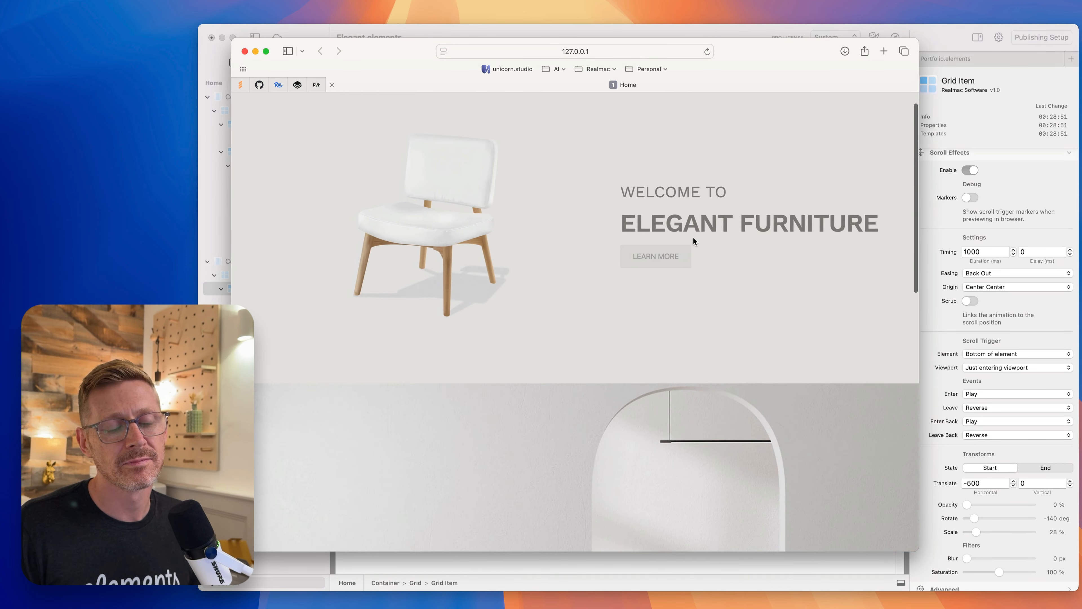
scroll(692, 237, "down", 6)
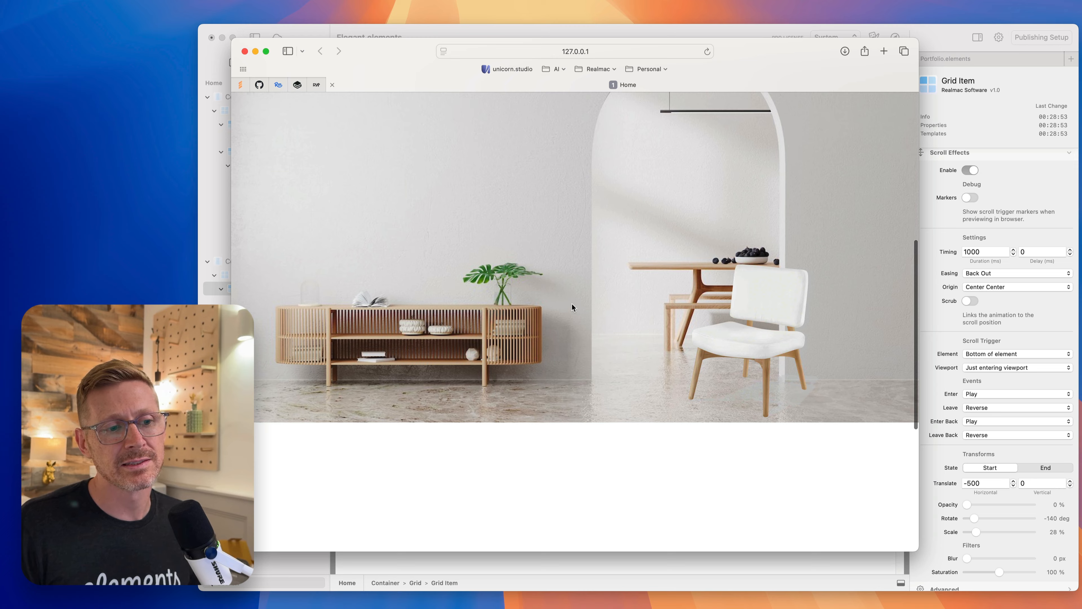
scroll(637, 340, "up", 5)
scroll(638, 342, "down", 5)
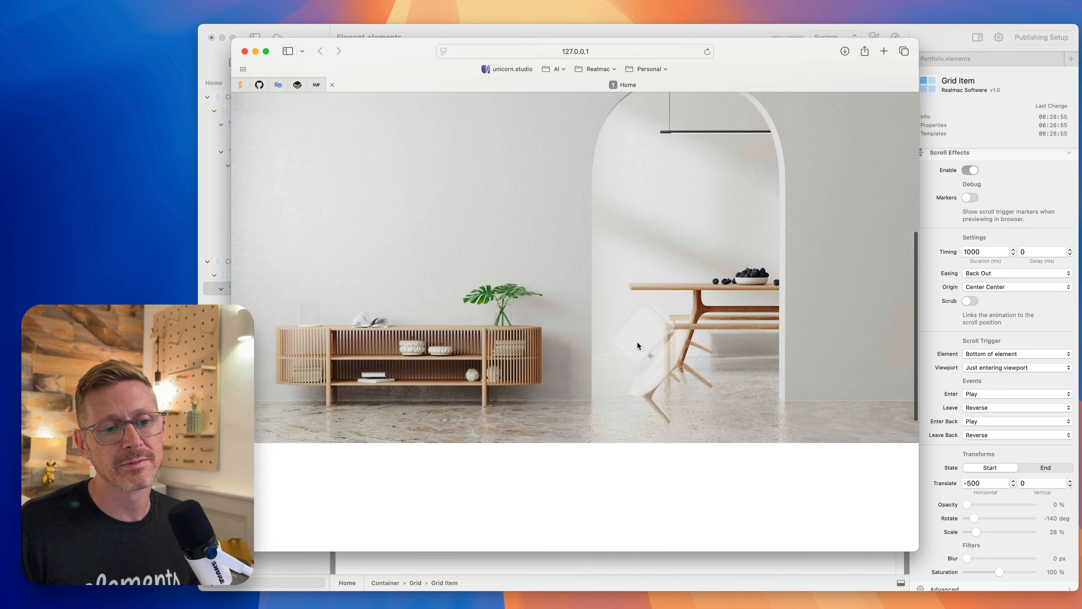
key("super+Tab")
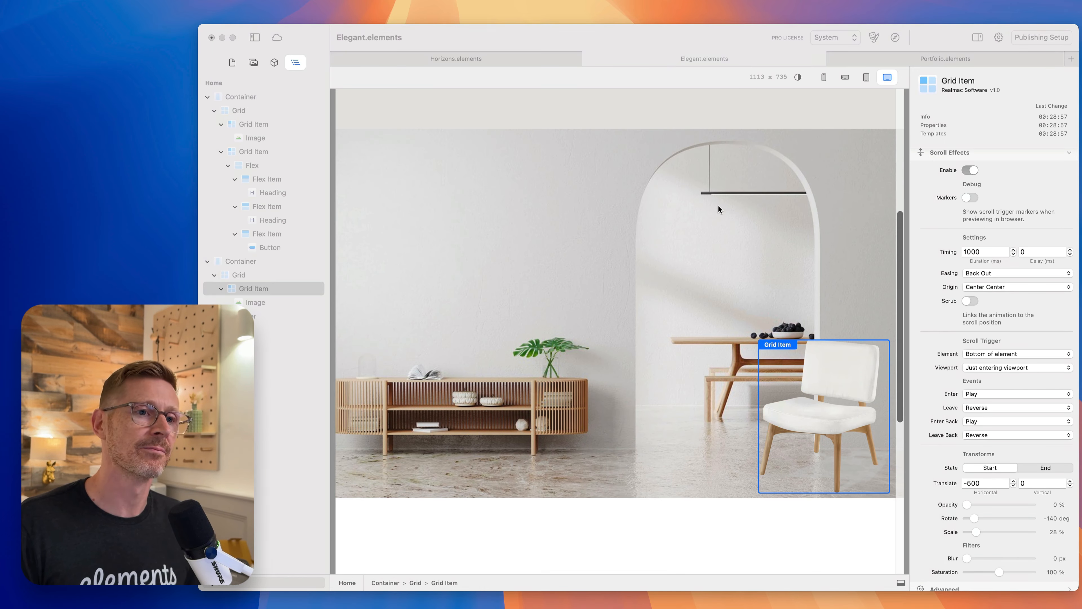
- Switch to the Portfolio.elements project and preview its home page in the browser
left_click(886, 59)
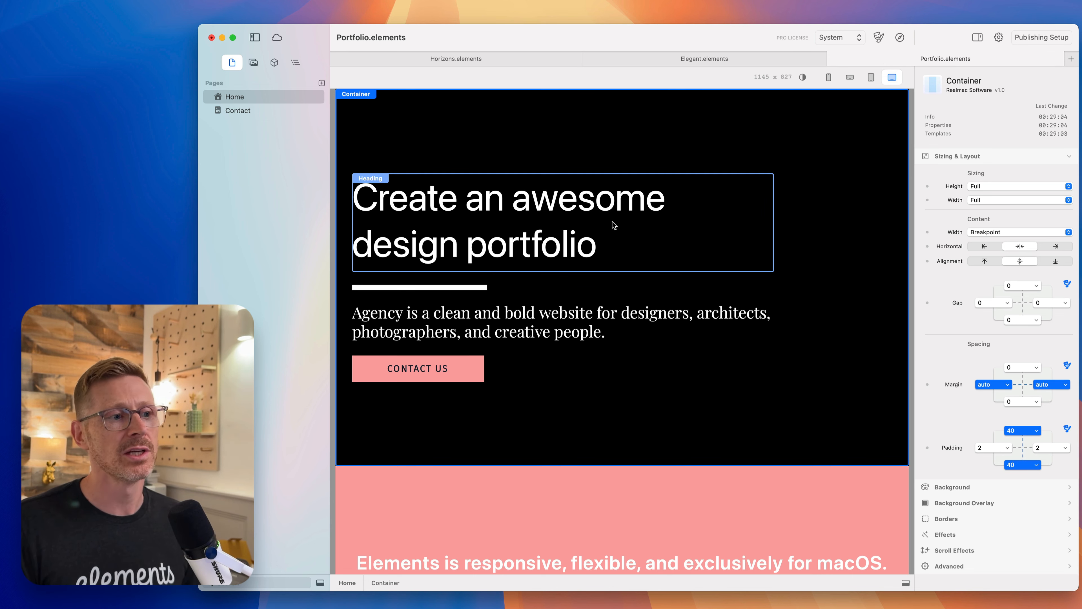
left_click(787, 215)
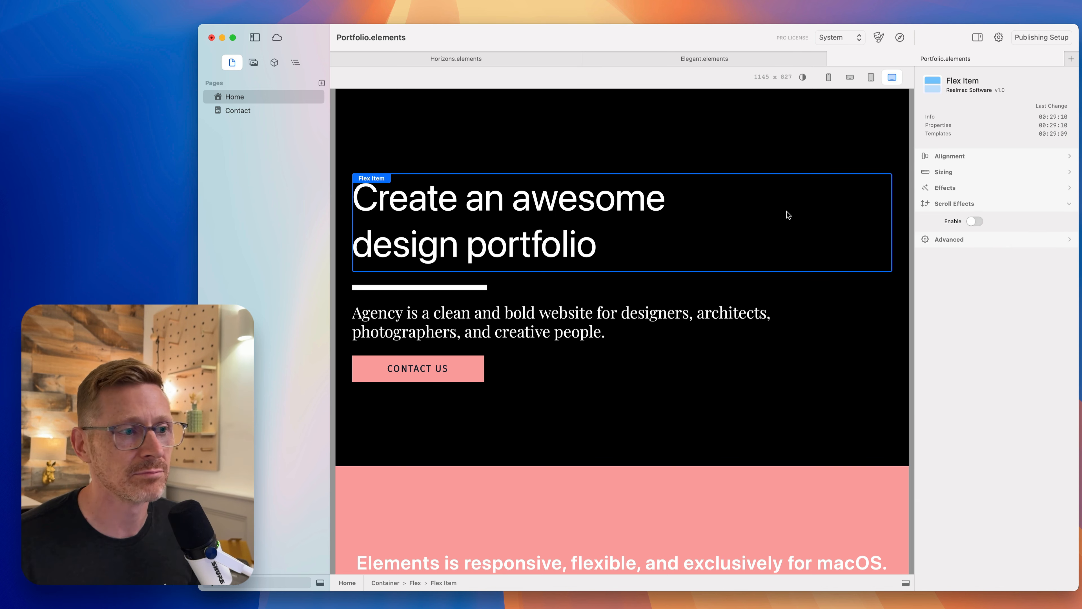
left_click(472, 136)
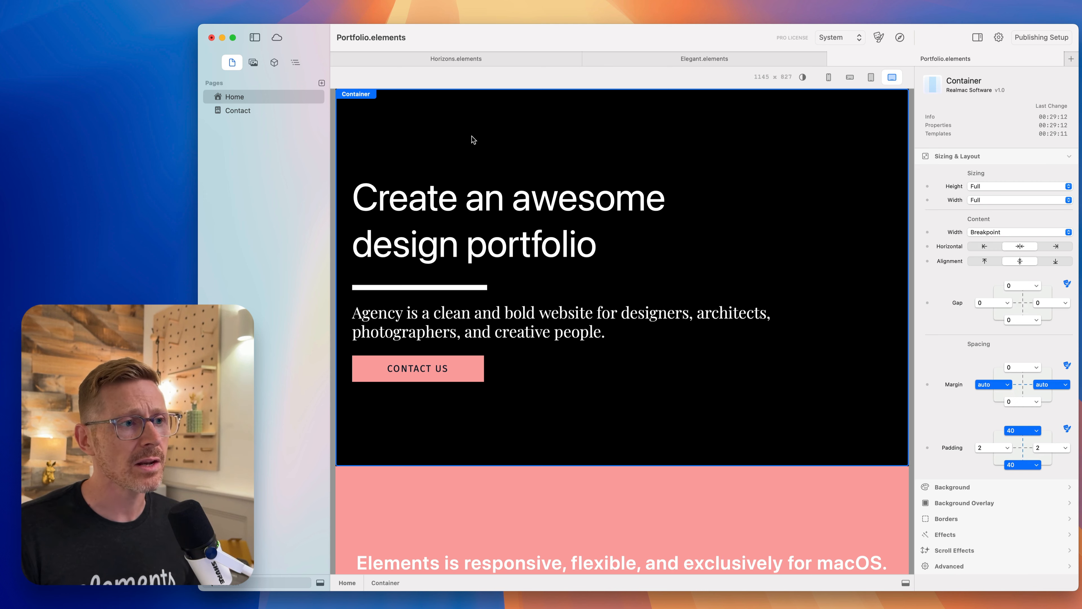
left_click(807, 227)
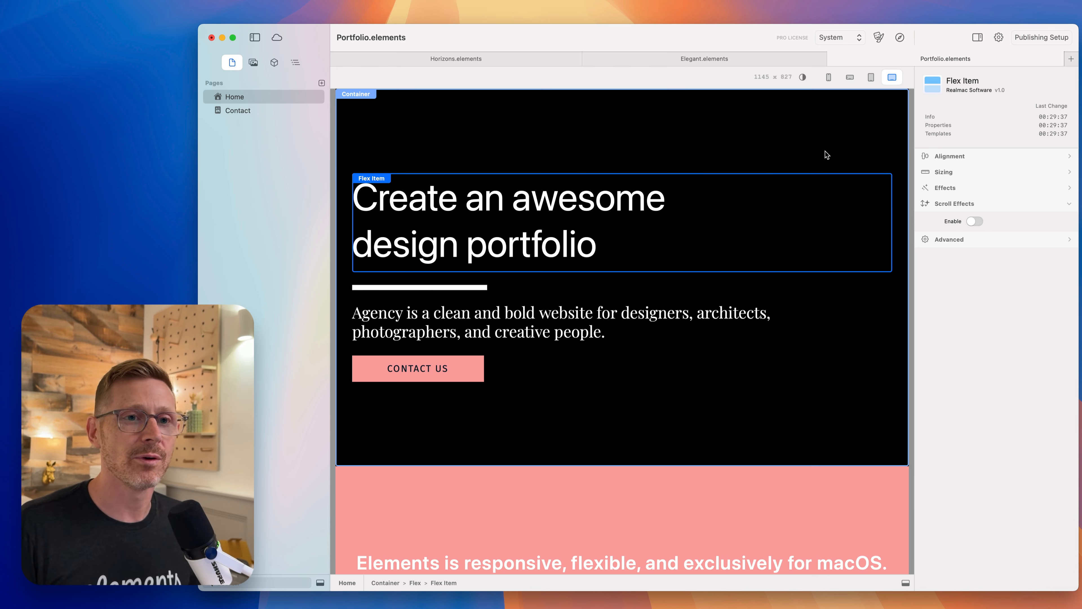
left_click(896, 37)
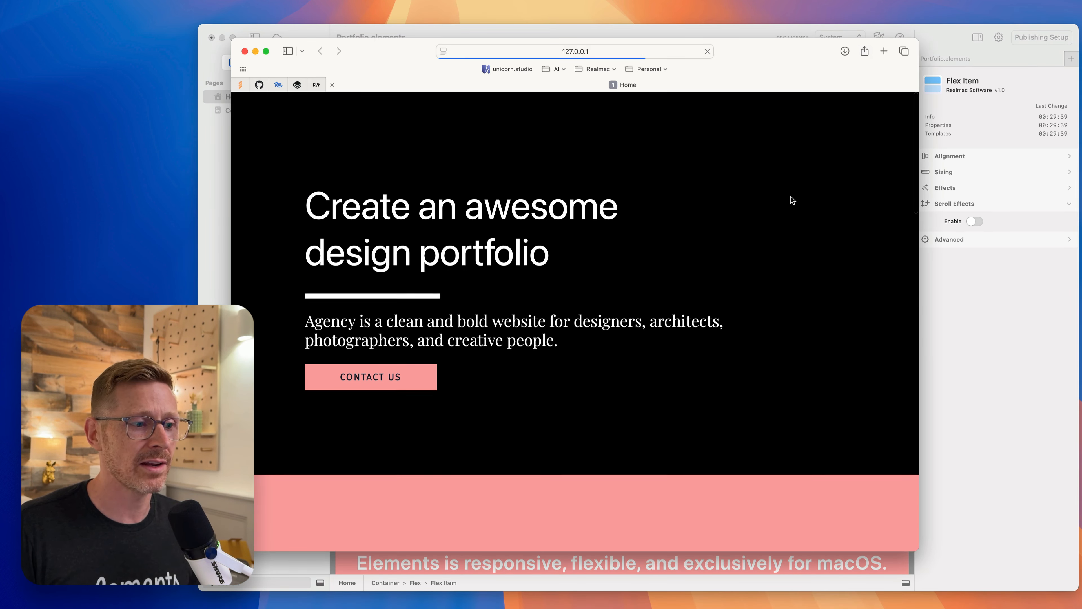
left_click(934, 290)
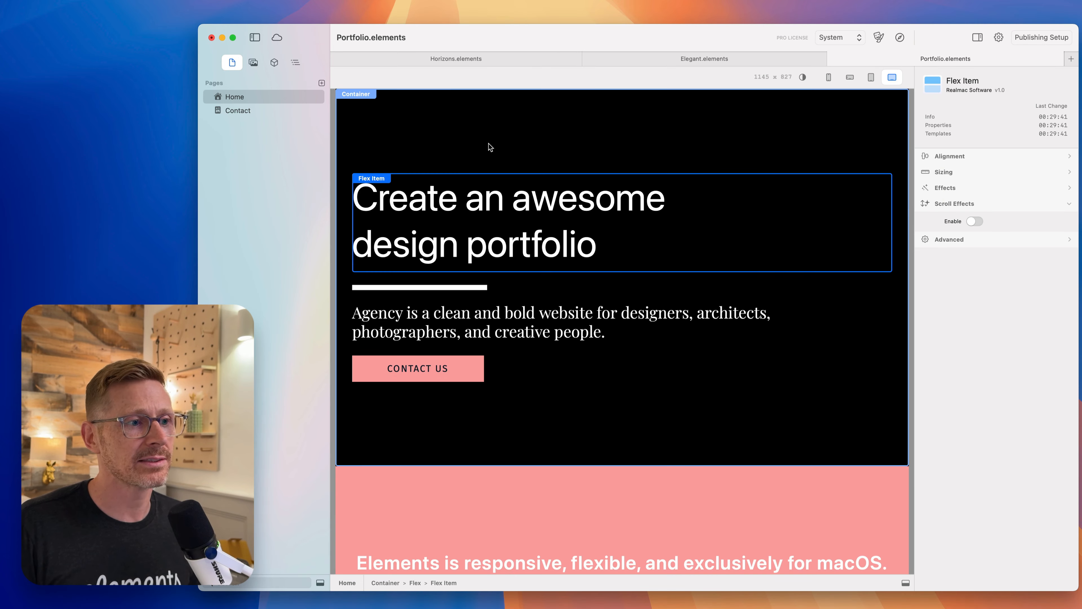
- Show the page's component outline and examine the hero's Container, Flex and the flex items holding the headings, divider and button
left_click(293, 63)
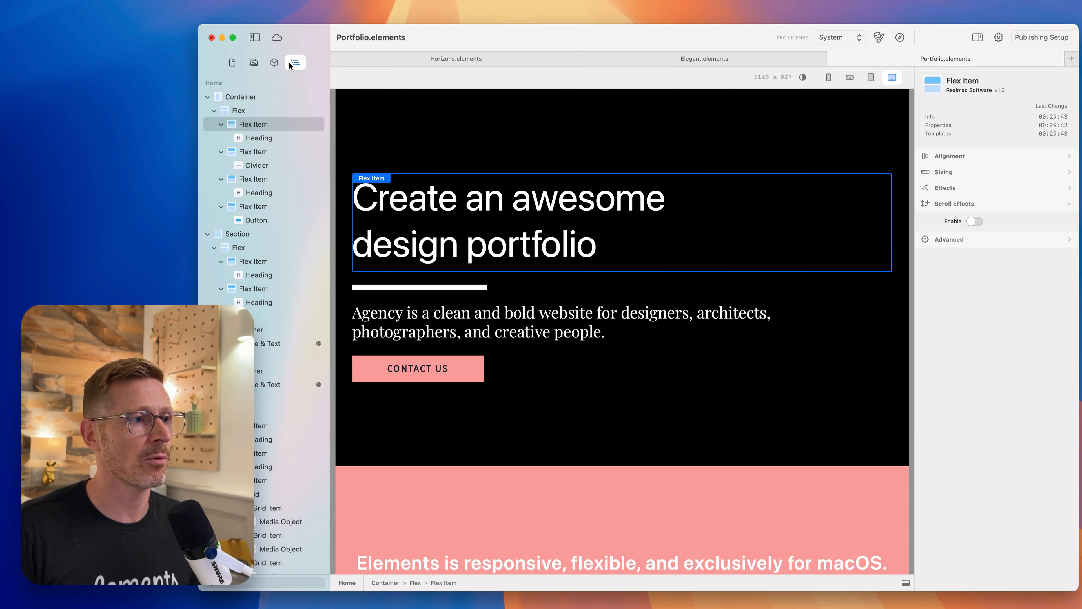
left_click(251, 98)
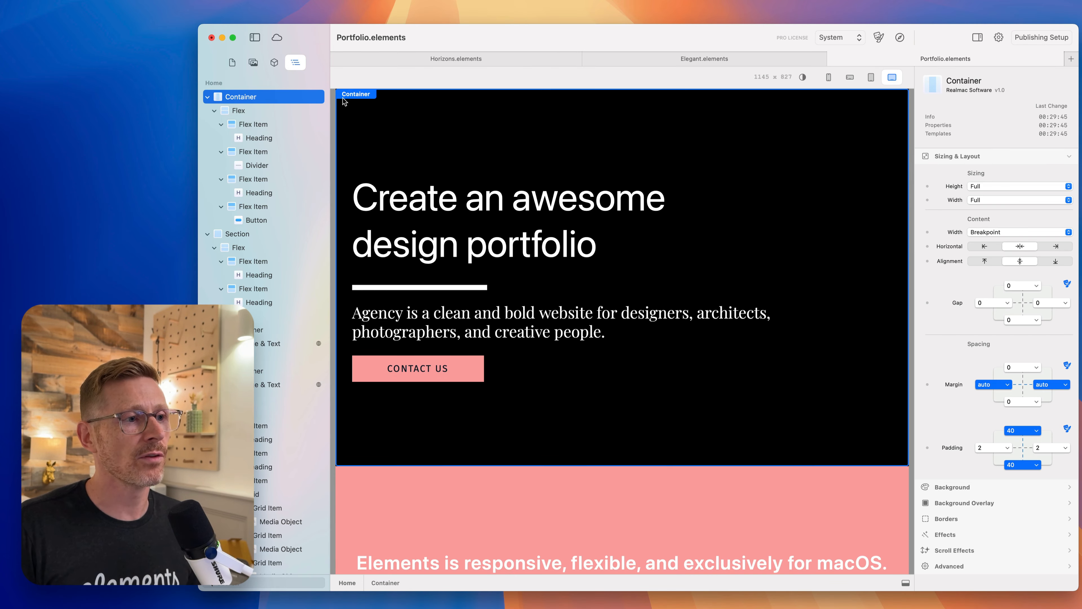
left_click(257, 110)
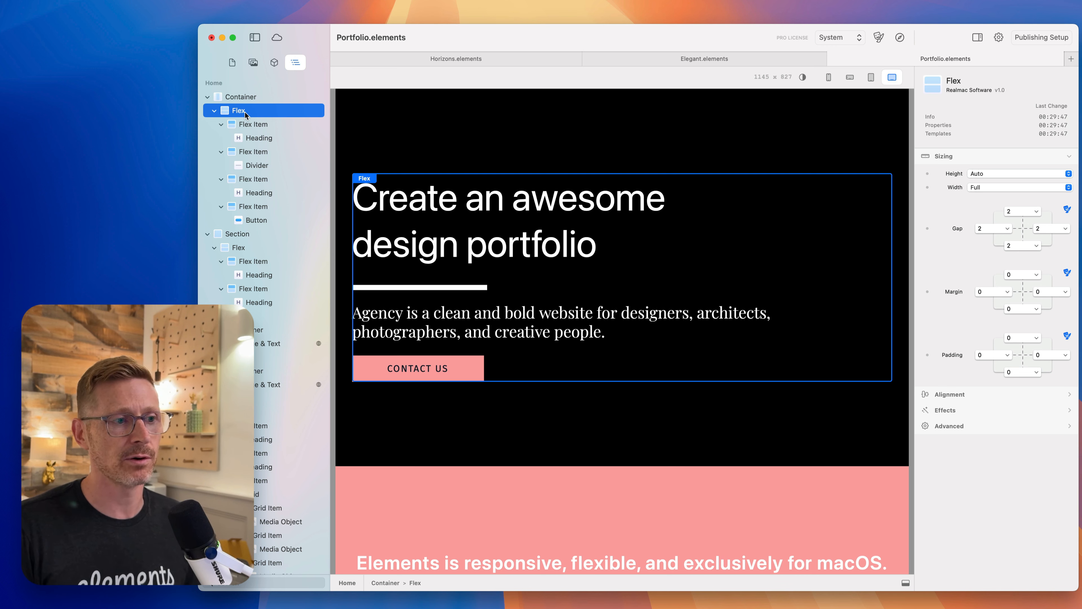
left_click(254, 125)
left_click(262, 151)
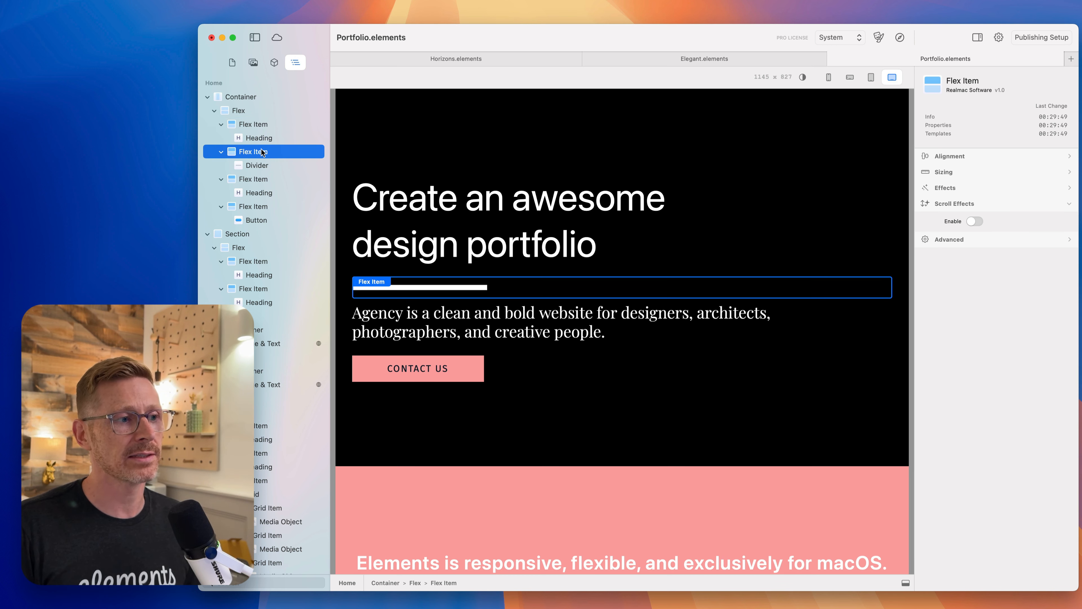
left_click(261, 179)
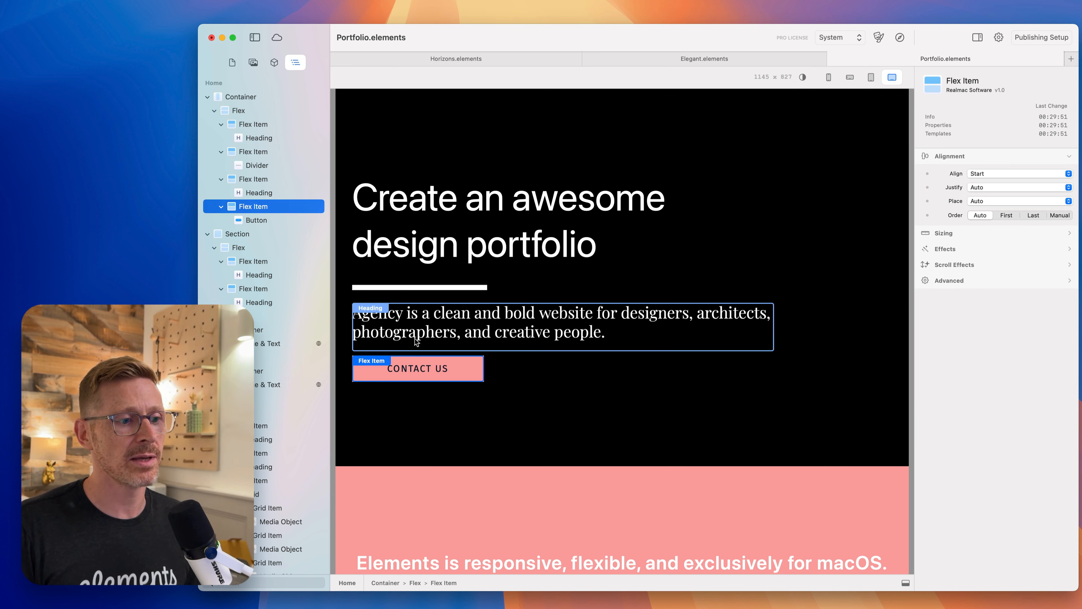
left_click(271, 193)
left_click(269, 179)
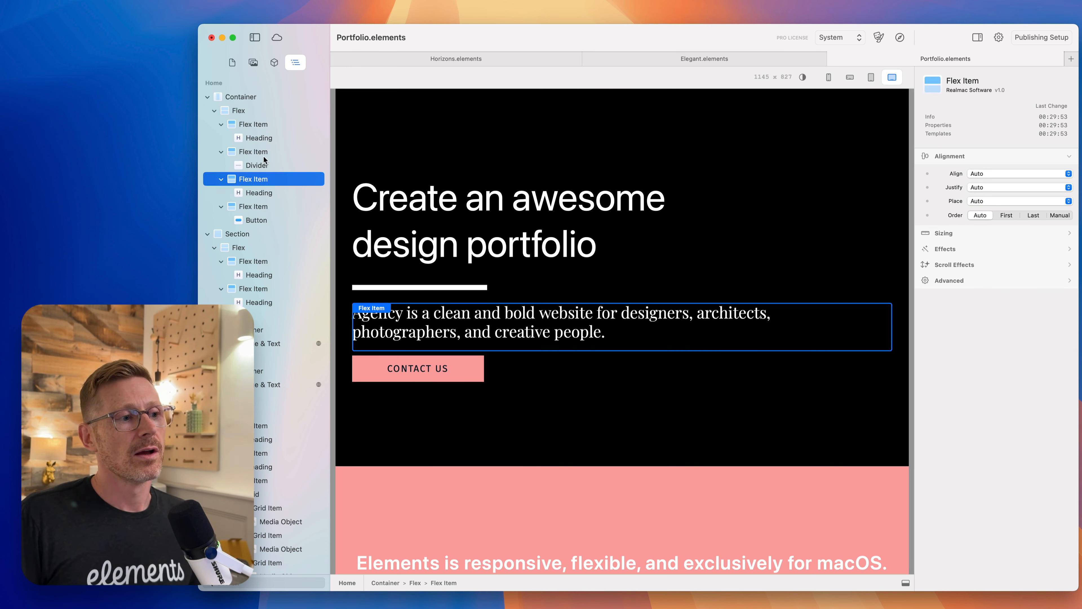
- Try vertical gaps of 4 and 28 on the hero's Flex and return the gap to 2
left_click(263, 115)
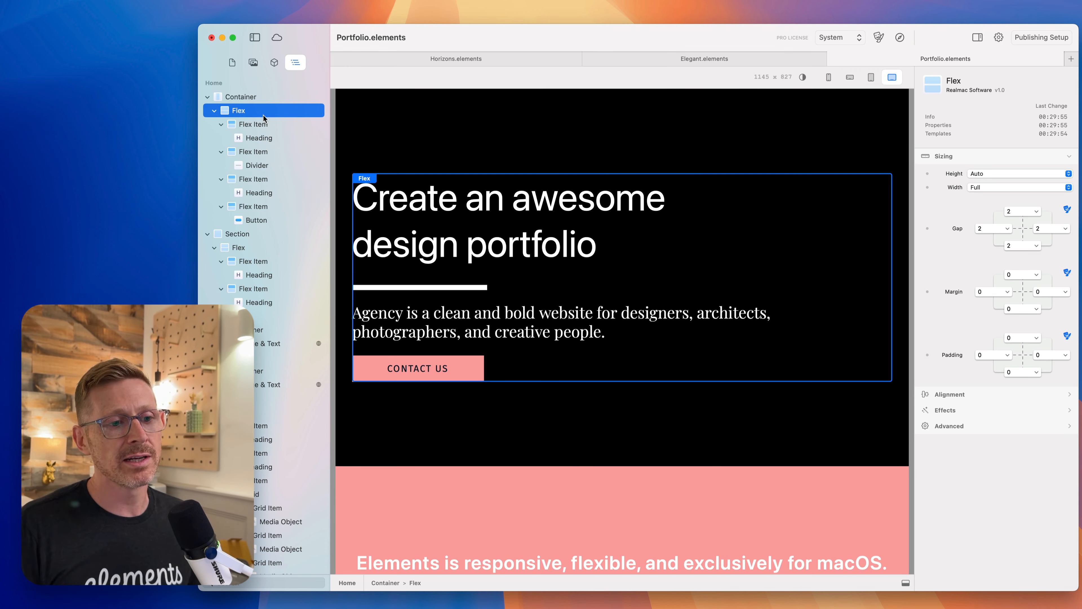
left_click(1024, 211)
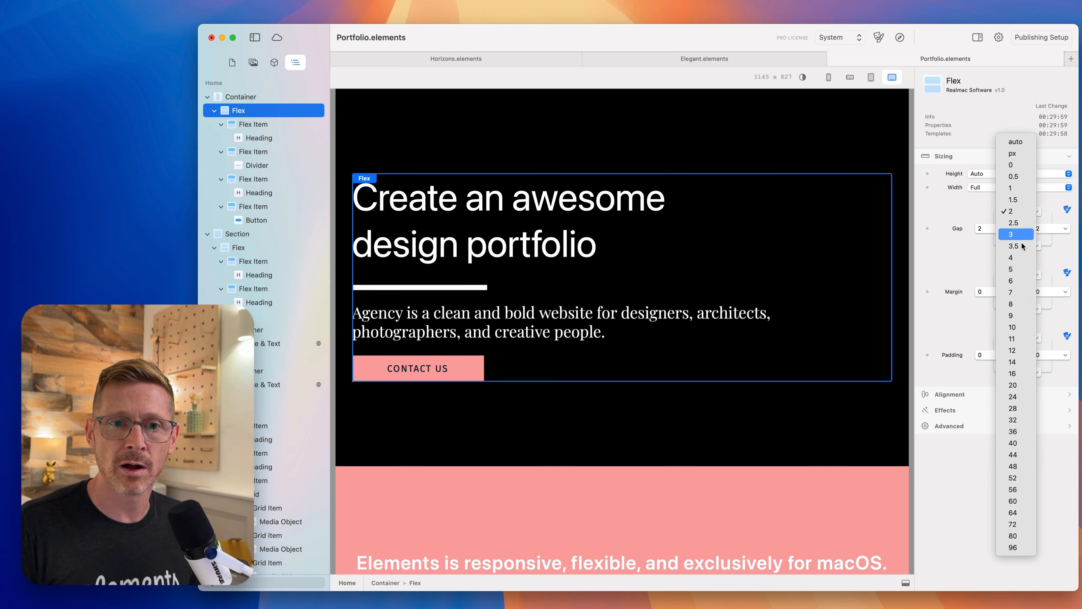
left_click(1022, 263)
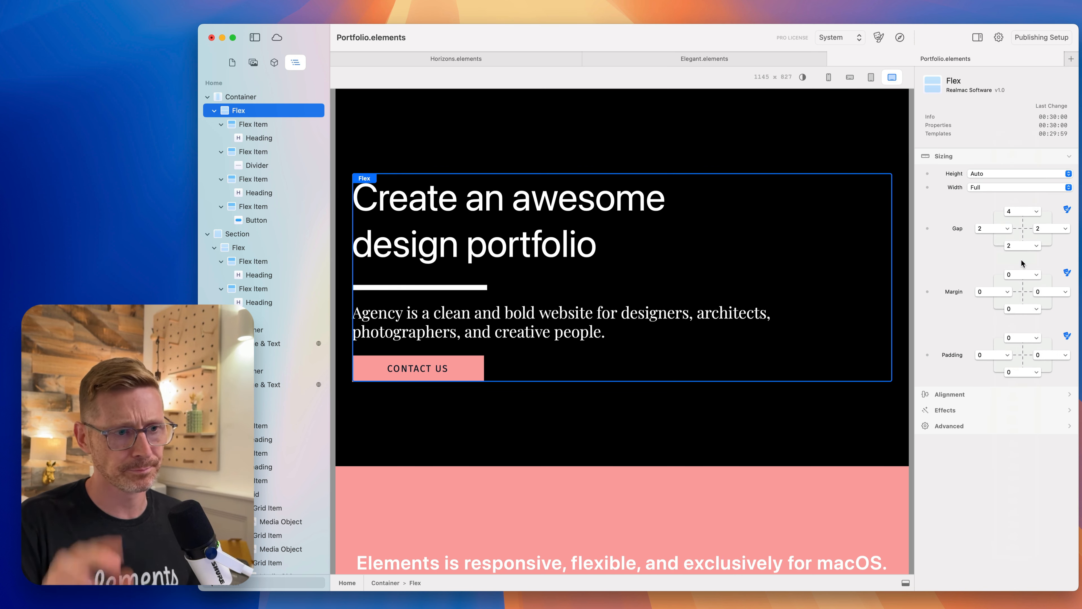
left_click(1024, 211)
left_click(1031, 359)
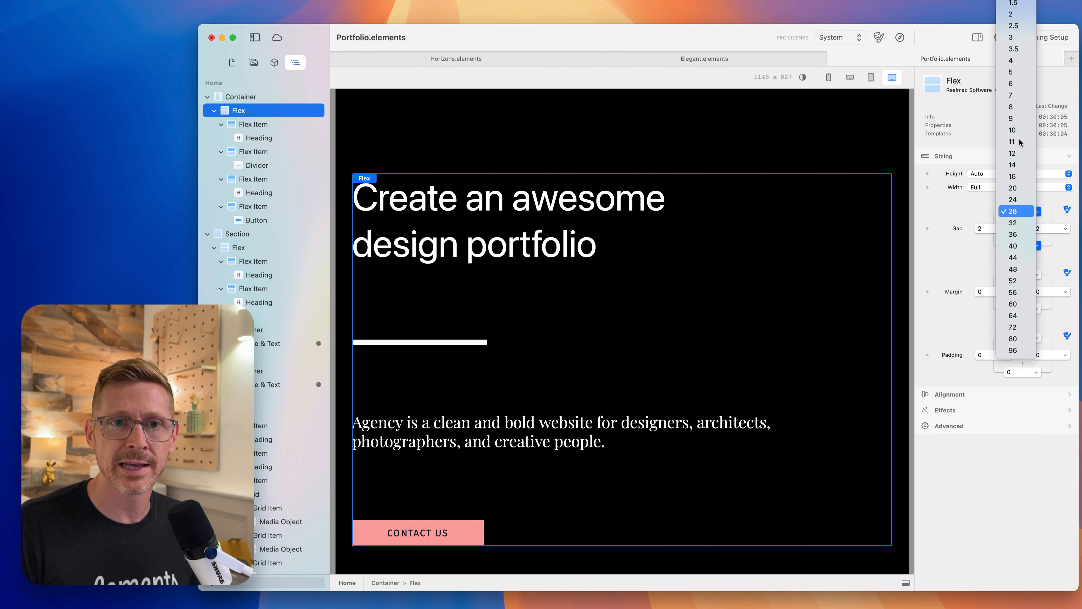
left_click(1021, 16)
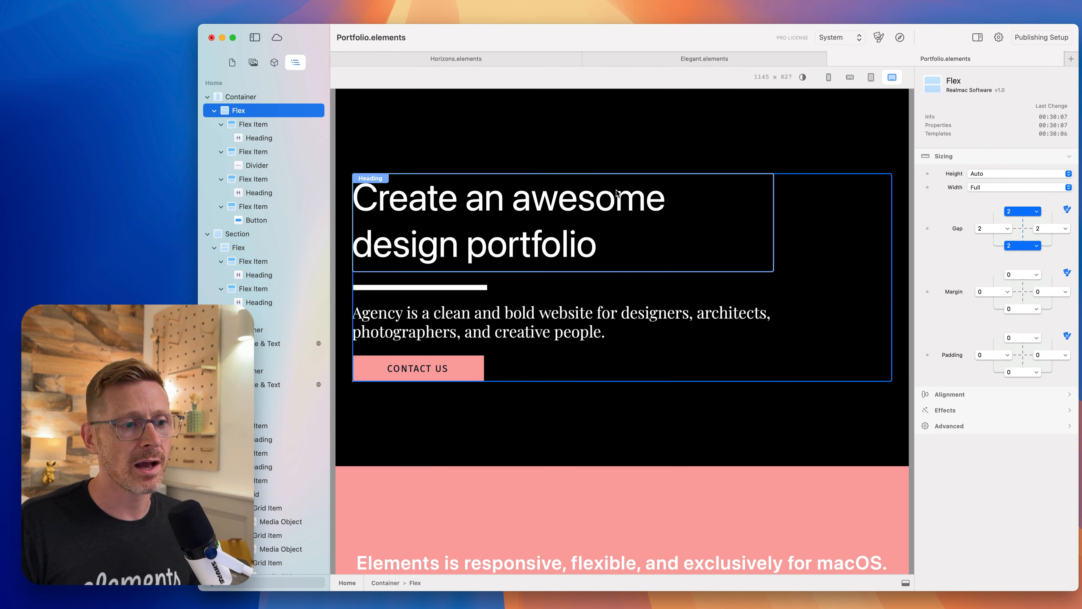
- Enable scroll effects on the main heading's flex item and set the animation delay to 500 ms
left_click(289, 125)
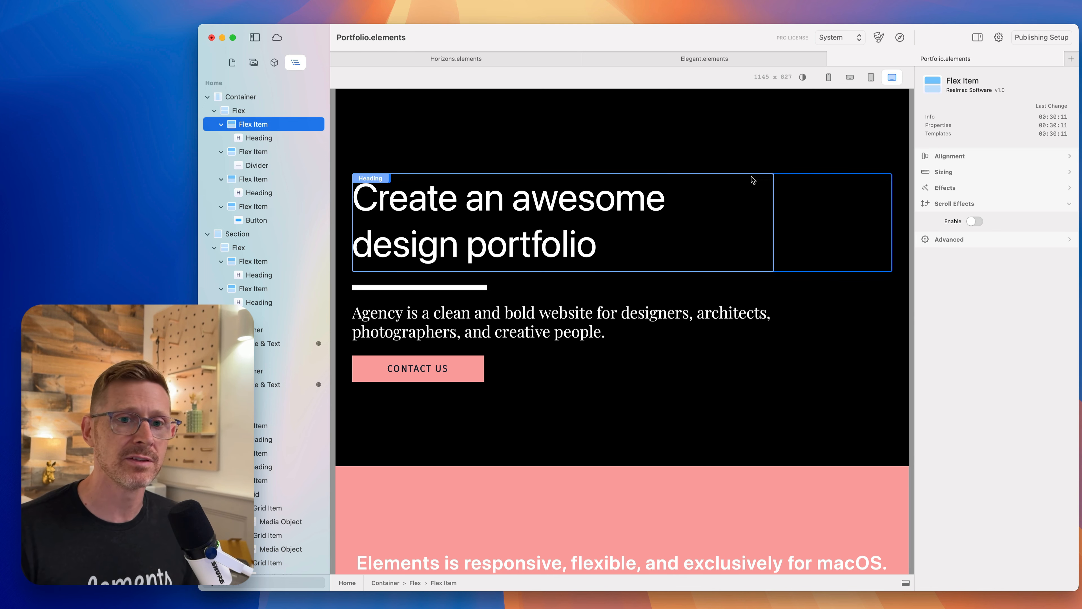
left_click(977, 222)
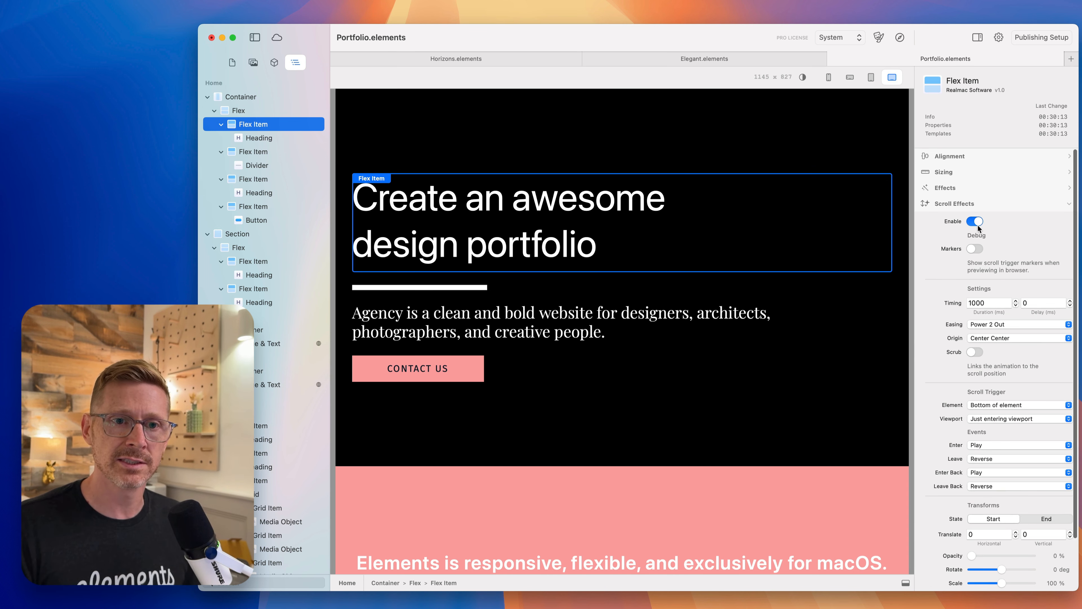
scroll(967, 251, "down", 3)
left_click_drag(1036, 244, 996, 245)
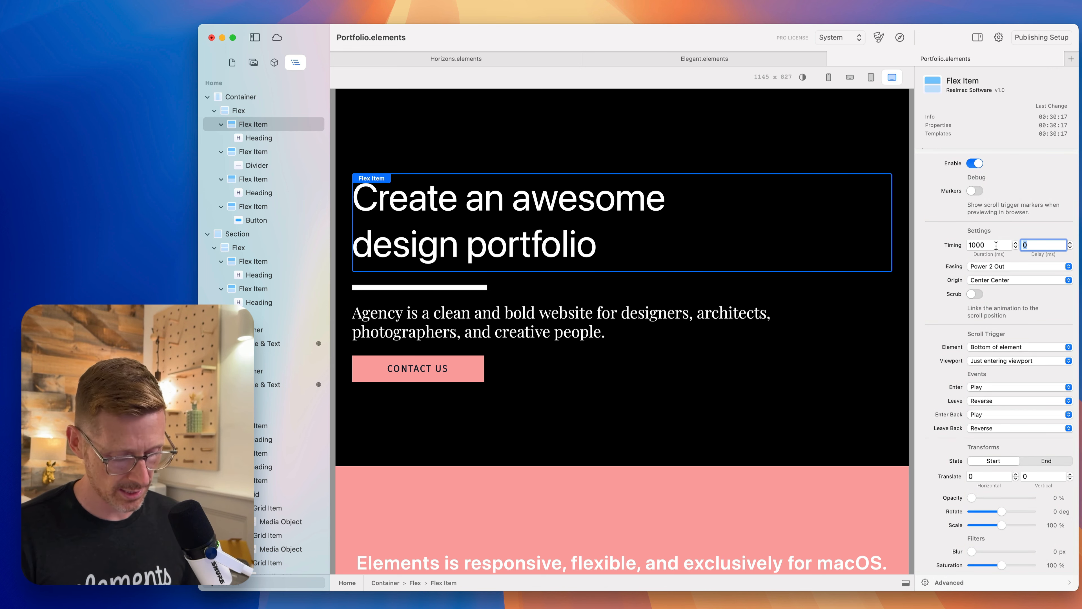
type("5000")
key("Return")
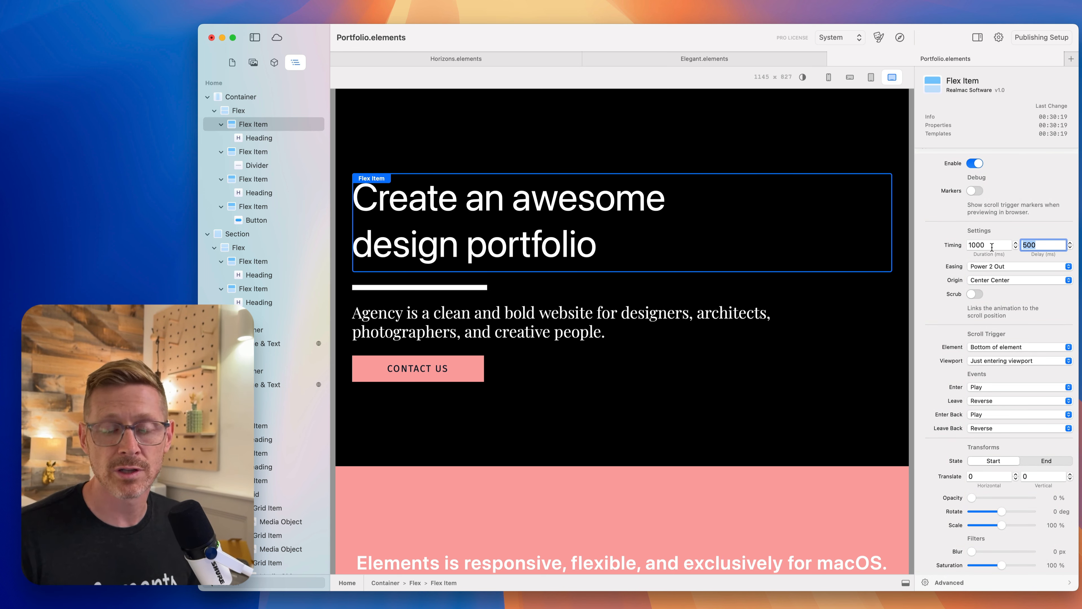
- Try a start-state horizontal translate of 300 on the main heading's flex item and preview the page in the browser
scroll(953, 313, "down", 2)
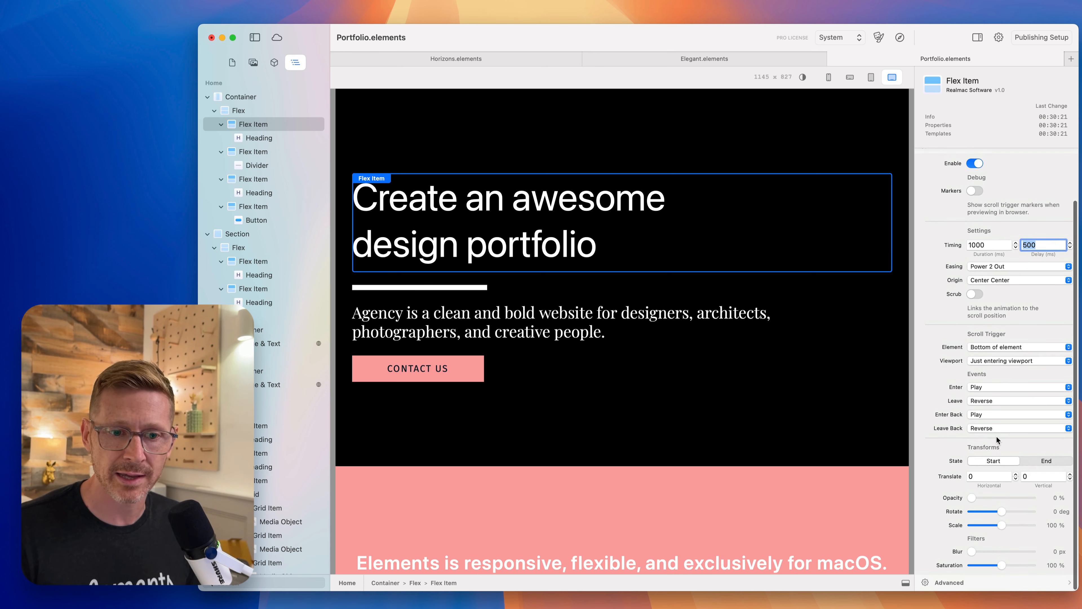
left_click(973, 481)
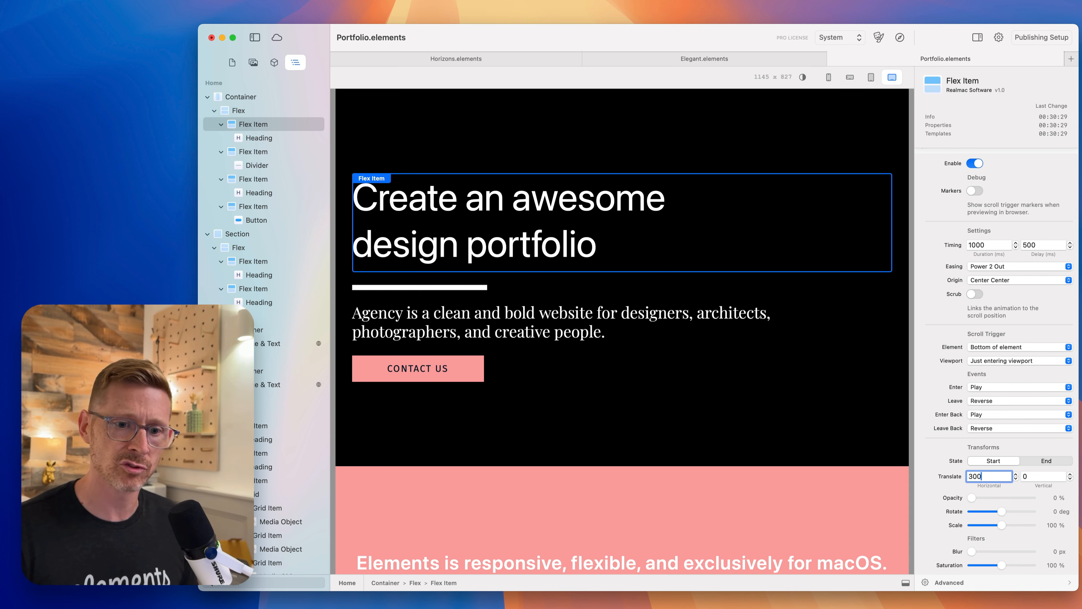
key("Return")
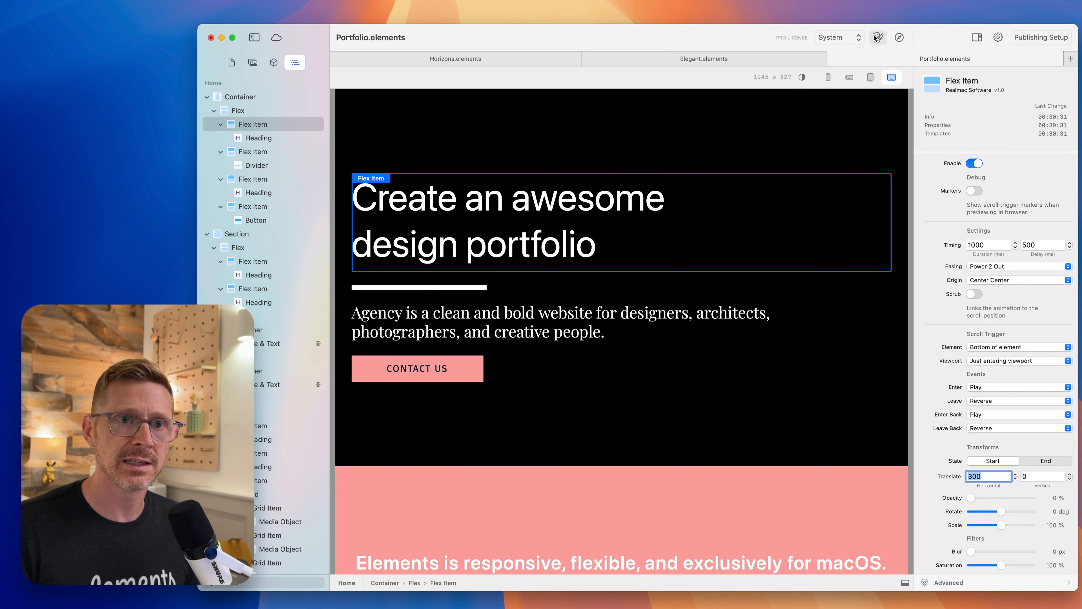
left_click(900, 37)
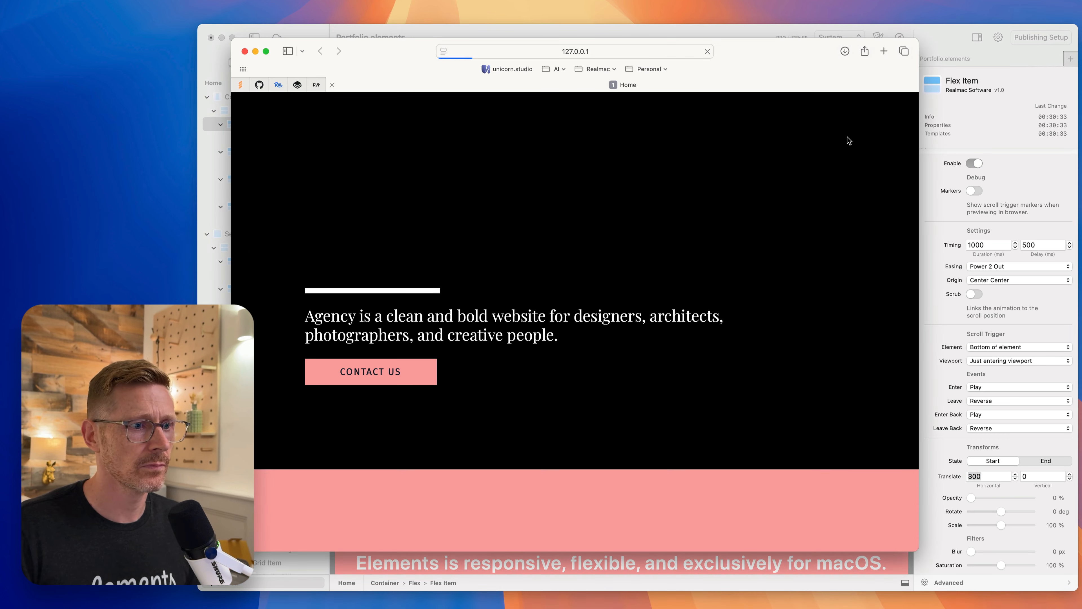
- Set the heading flex item's start-state horizontal translate to 100, preview it in the browser and return to the project
left_click(1020, 176)
type("100")
key("Return")
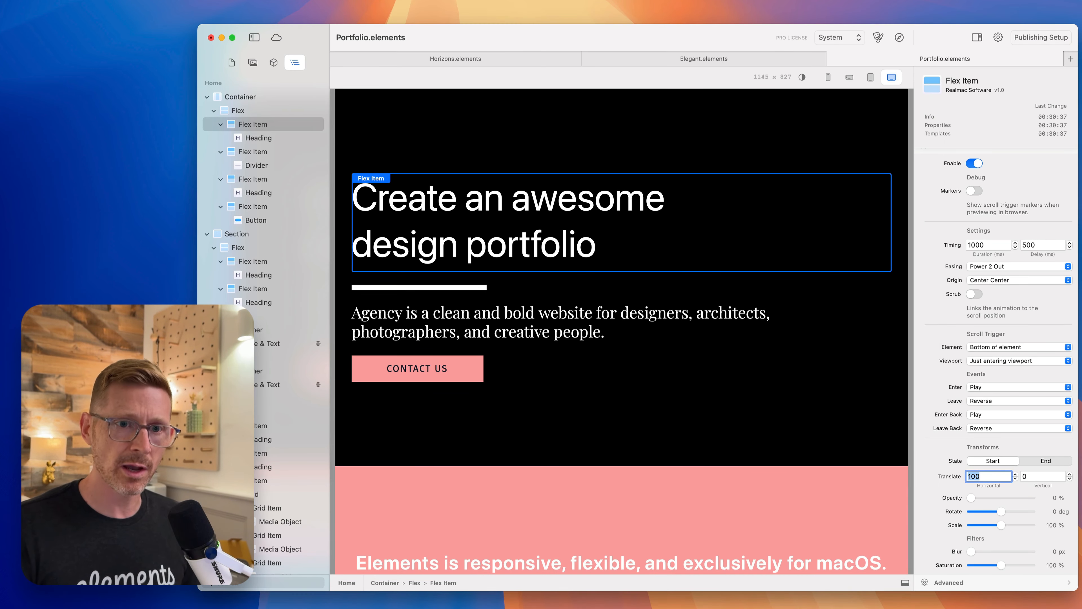
left_click(899, 37)
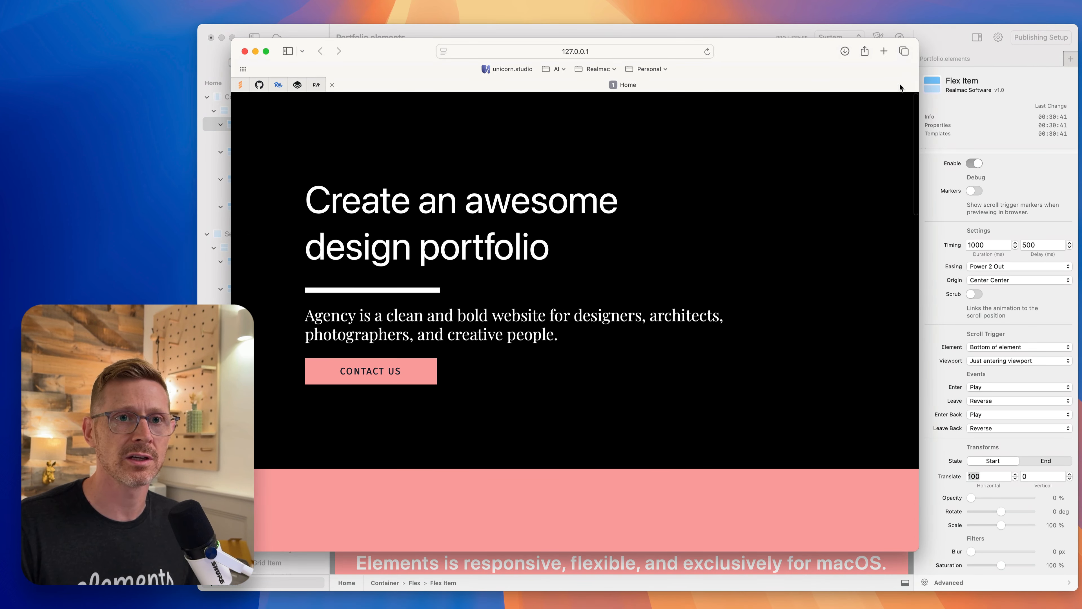
left_click(935, 38)
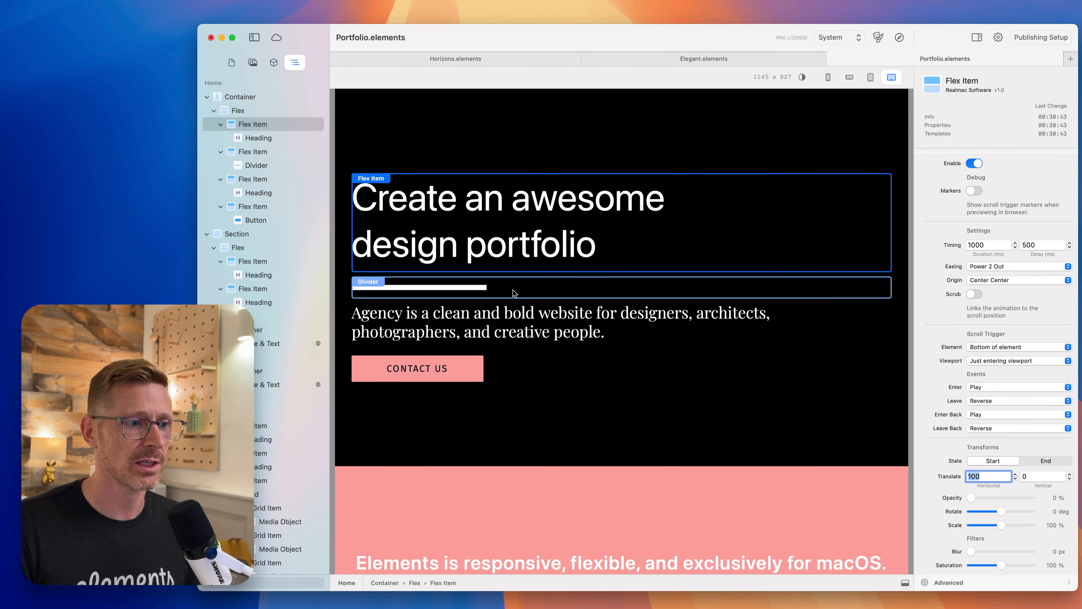
- Enable scroll effects on the divider's flex item with a duration of 1000 ms
left_click(514, 293)
left_click(257, 142)
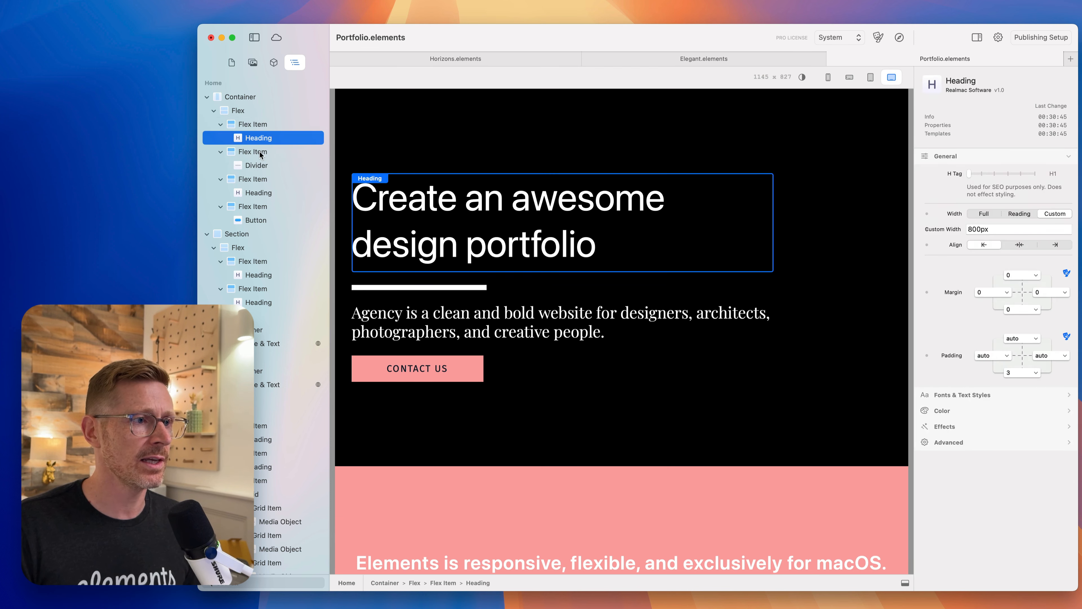
left_click(261, 153)
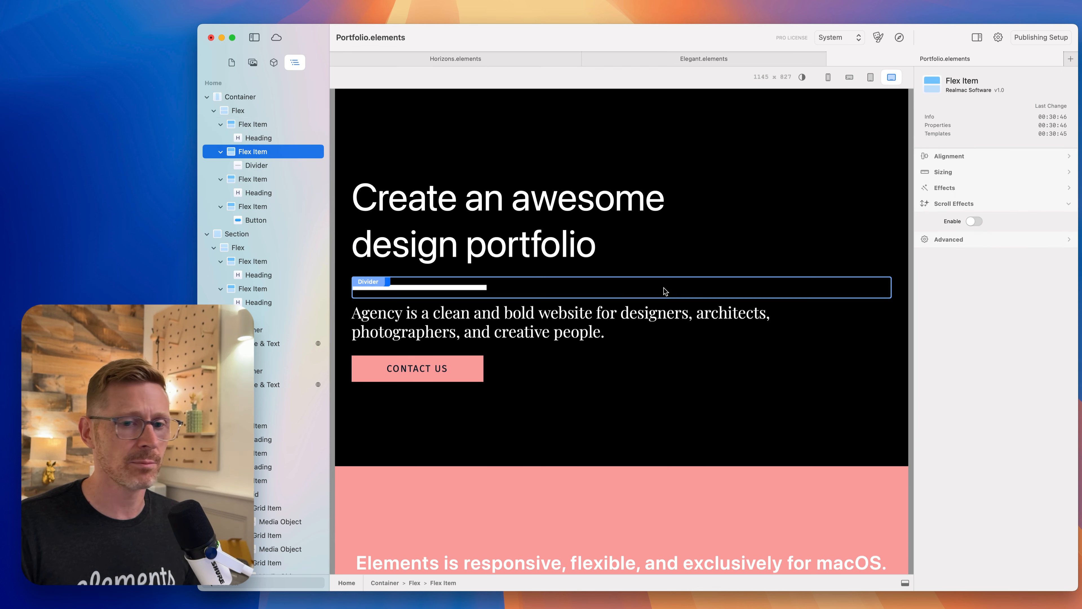
left_click(973, 220)
double_click(997, 302)
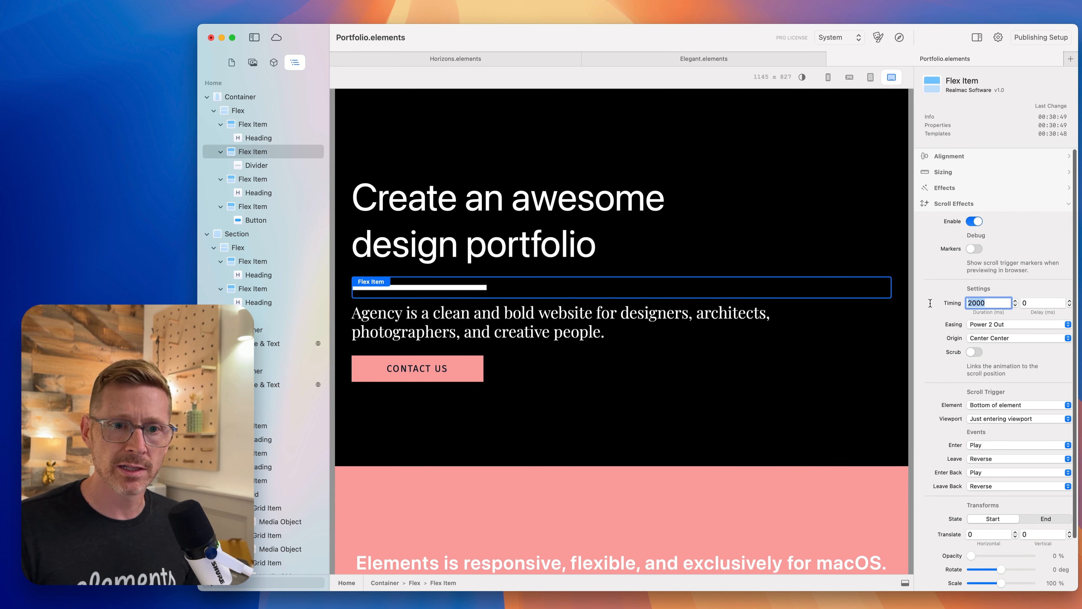
type("1000")
key("Return")
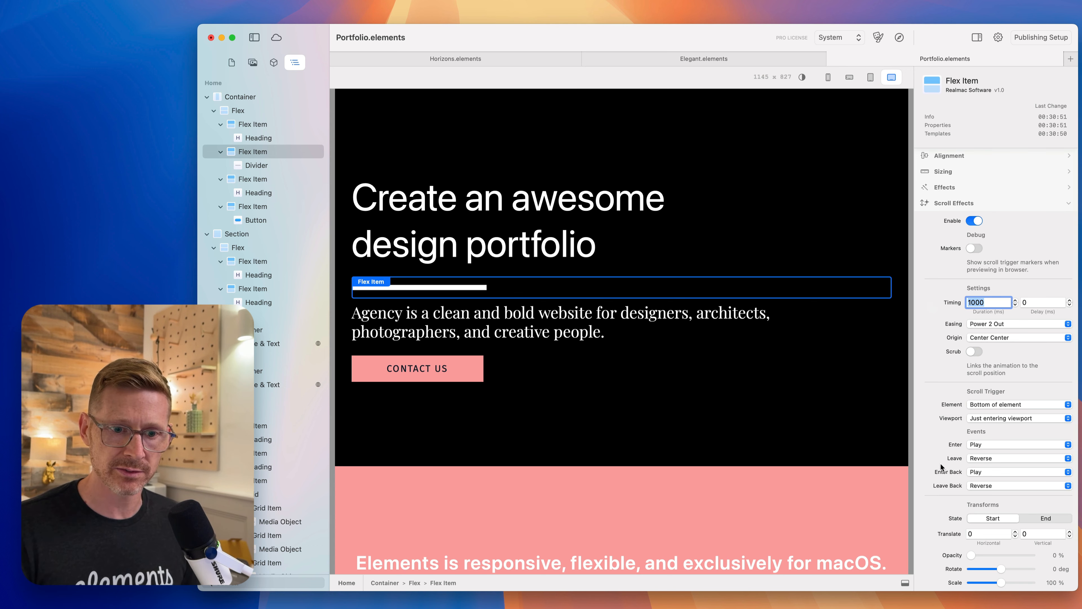
- Set the divider flex item's start-state horizontal translate to -100 and preview the page in the browser
scroll(941, 467, "down", 3)
left_click(969, 476)
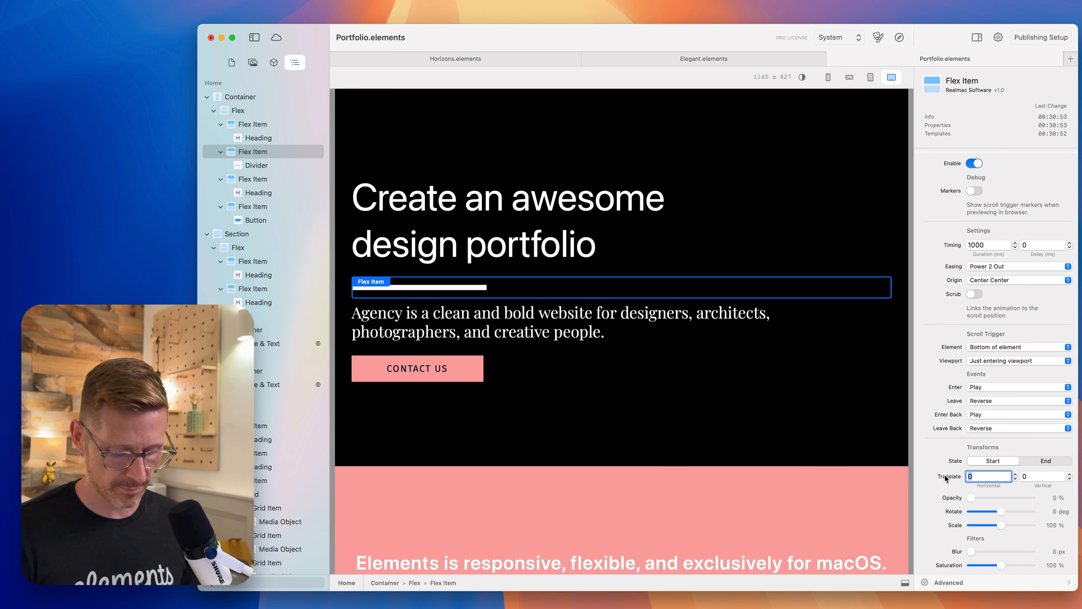
type("-")
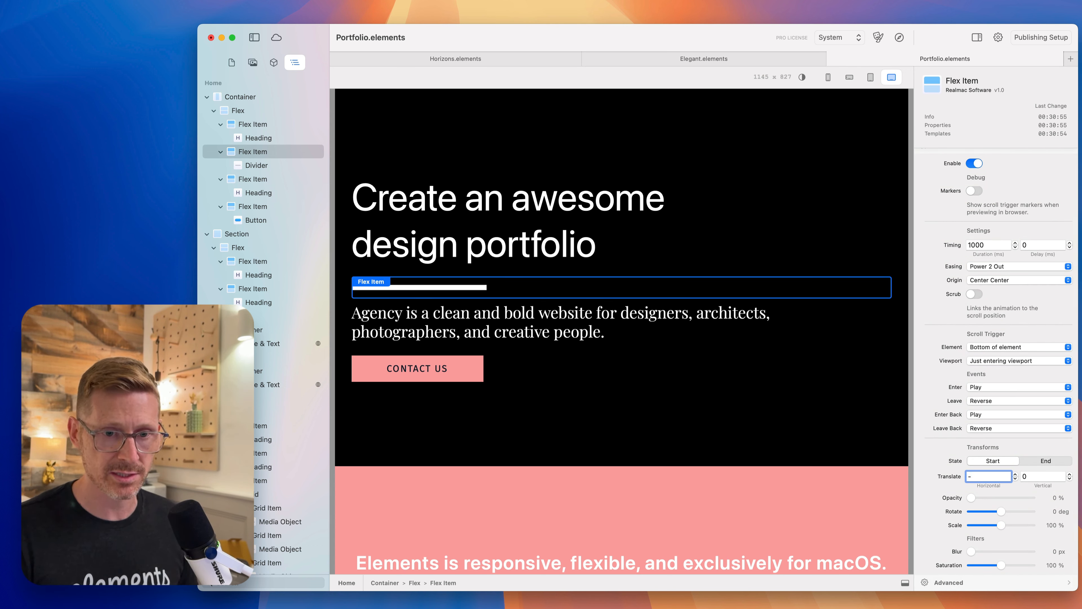
type("100")
key("Return")
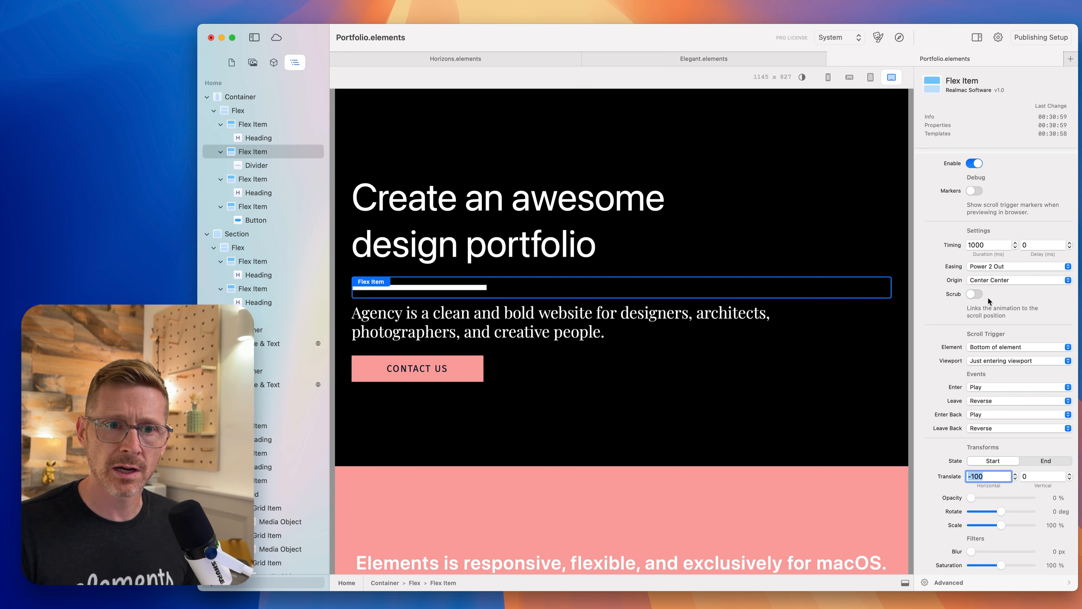
left_click(903, 36)
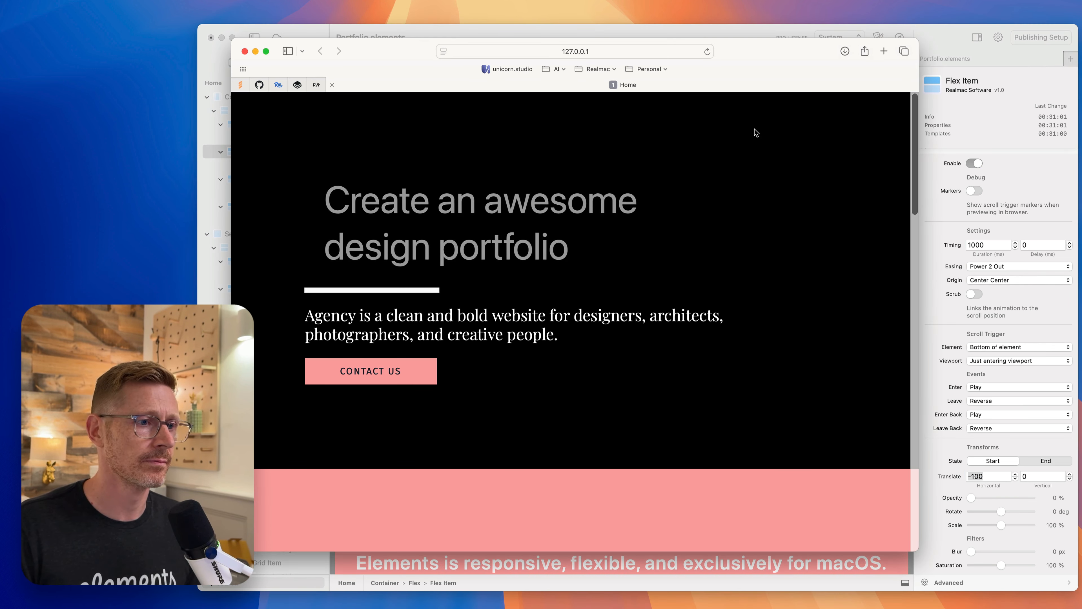
- Back in the project, set the divider flex item's animation delay to 500 ms
left_click(1051, 218)
left_click(1043, 245)
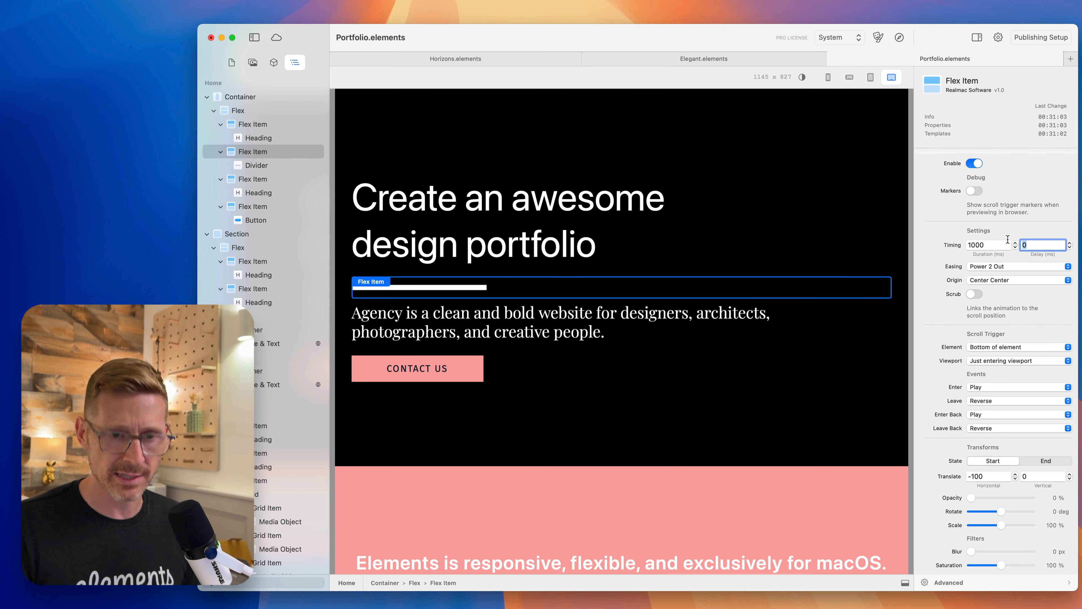
type("500")
key("Return")
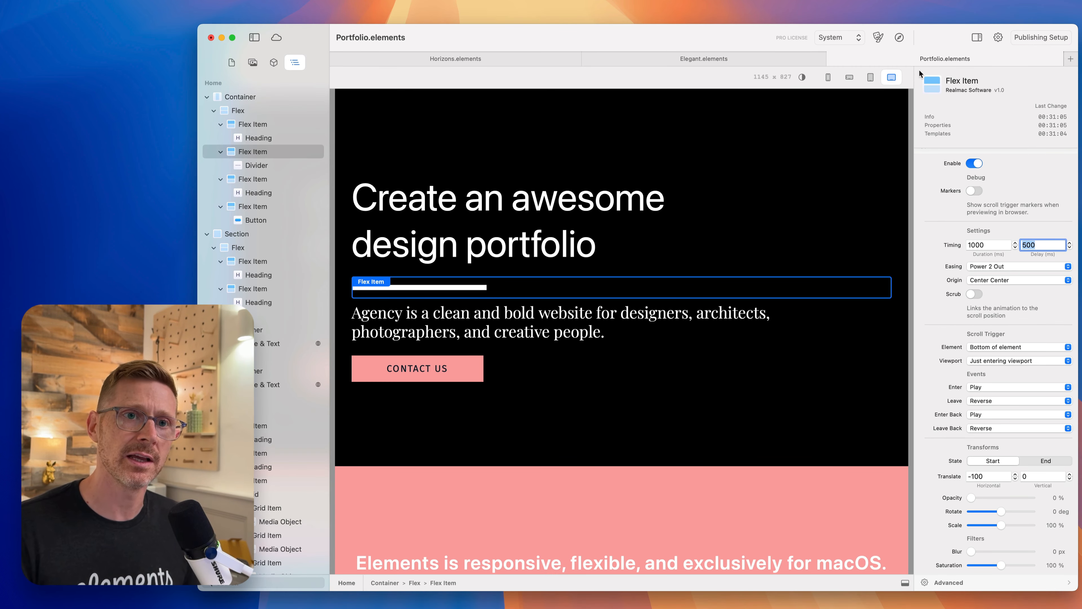
- Preview the page in the browser, replay the heading and divider entrance several times, and return to the project
left_click(902, 37)
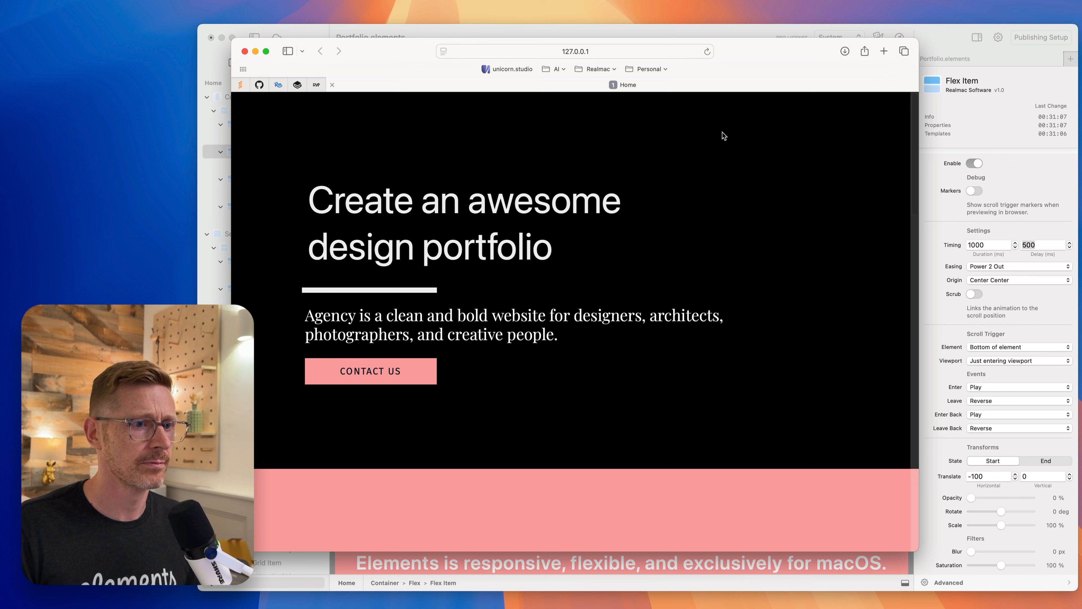
left_click(707, 51)
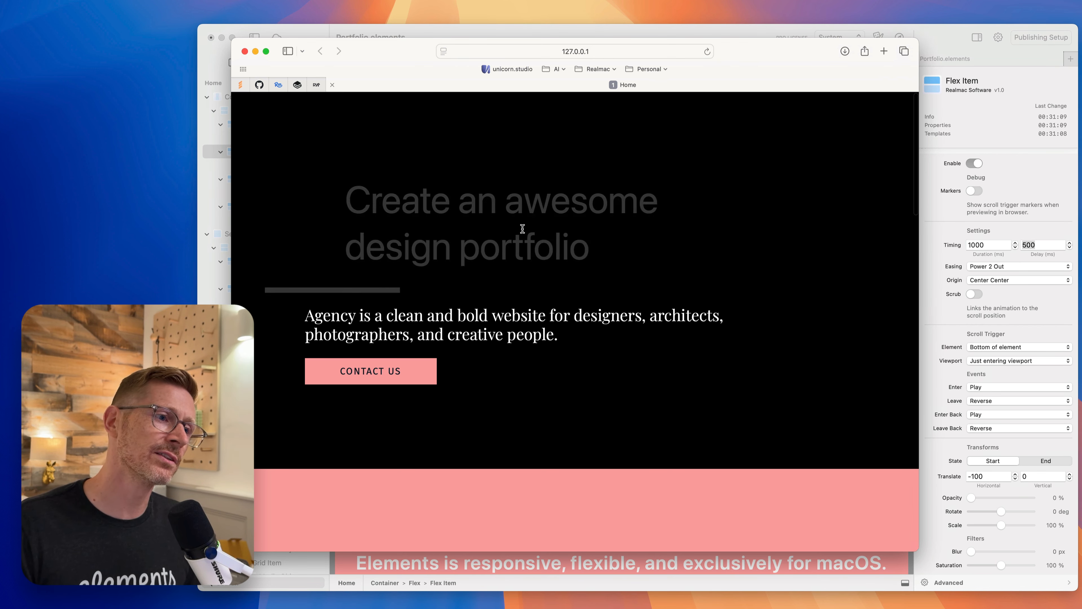
left_click(708, 52)
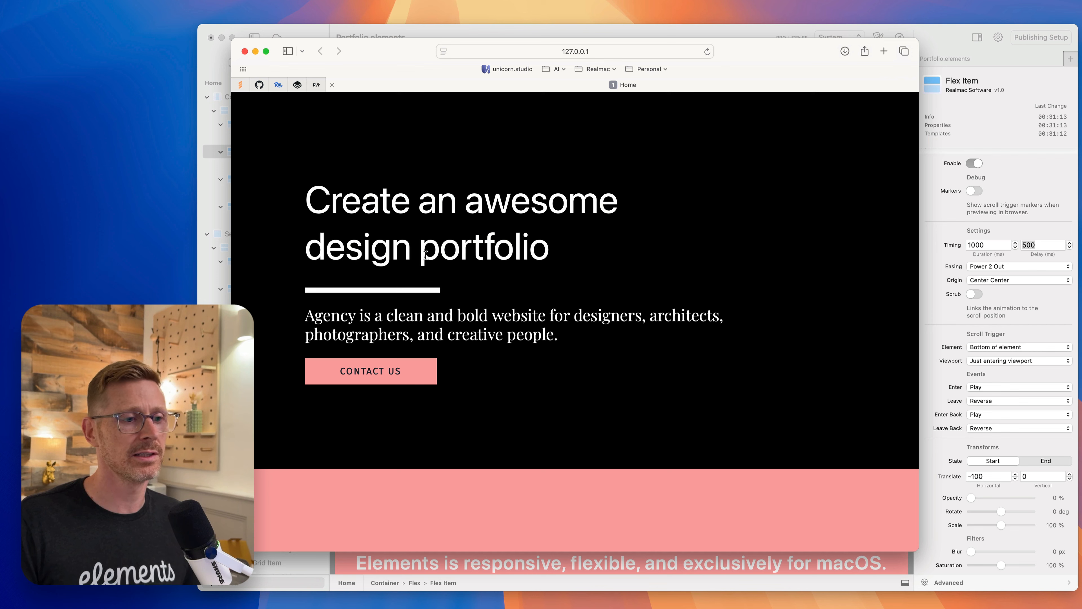
left_click(709, 51)
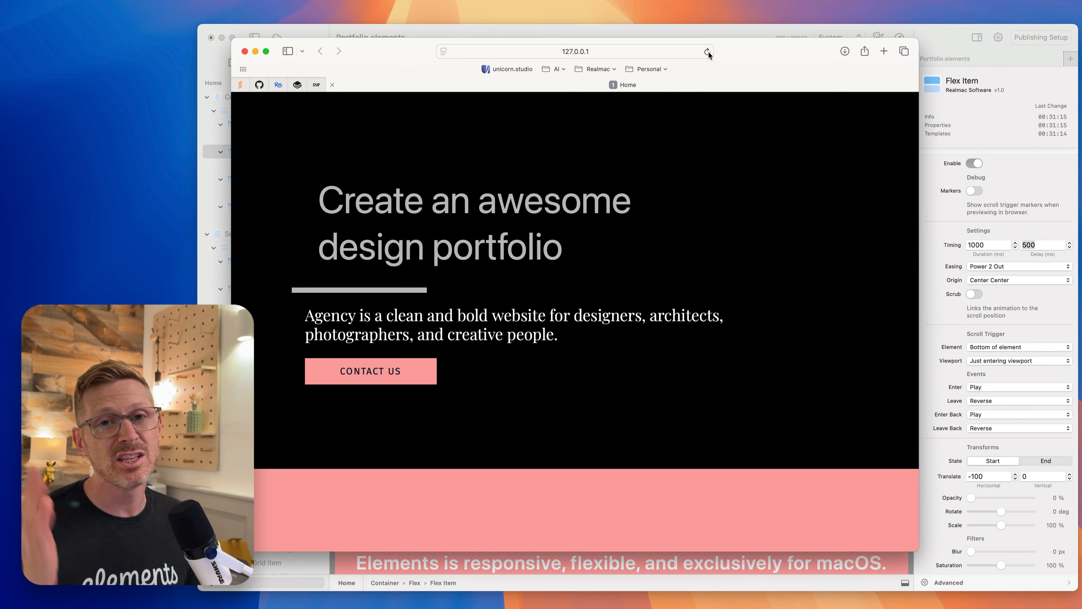
left_click(713, 32)
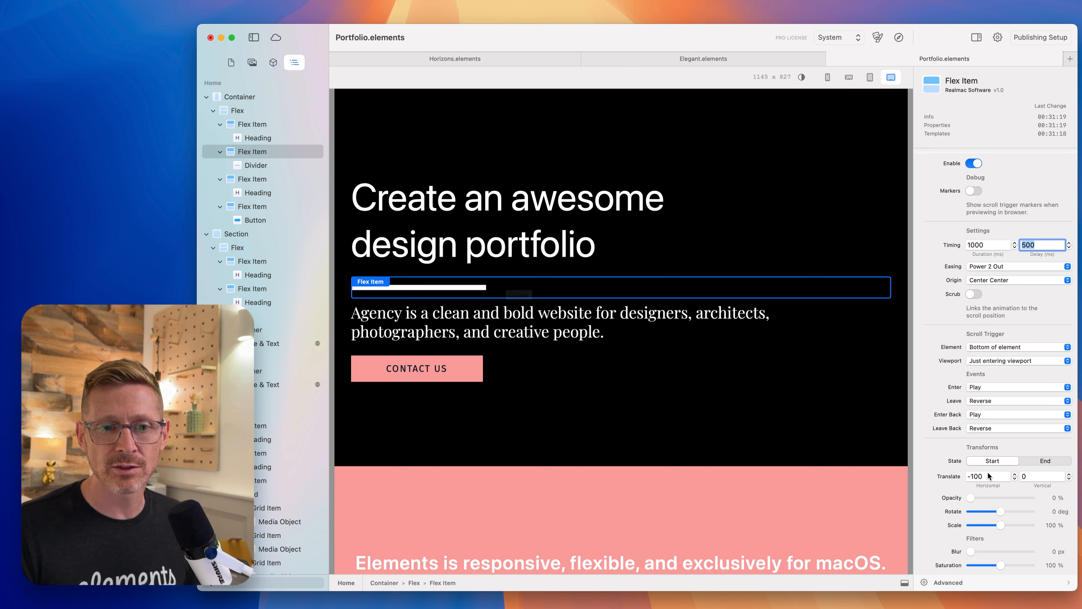
- Enable scroll effects on the flex item holding the Agency text and set its animation delay to 1500 ms
left_click(494, 318)
left_click(265, 182)
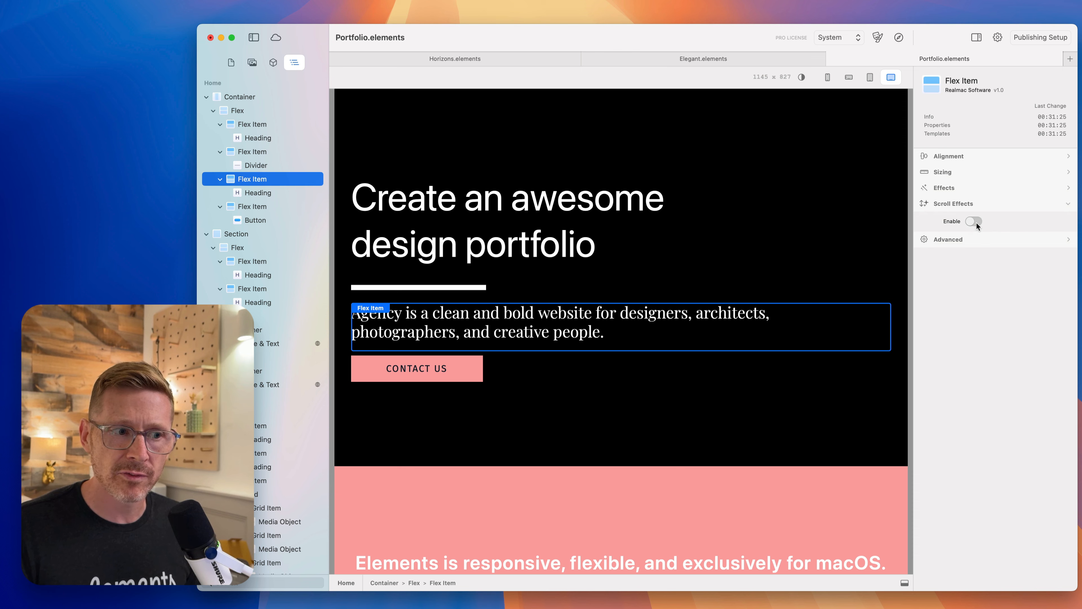
left_click(976, 223)
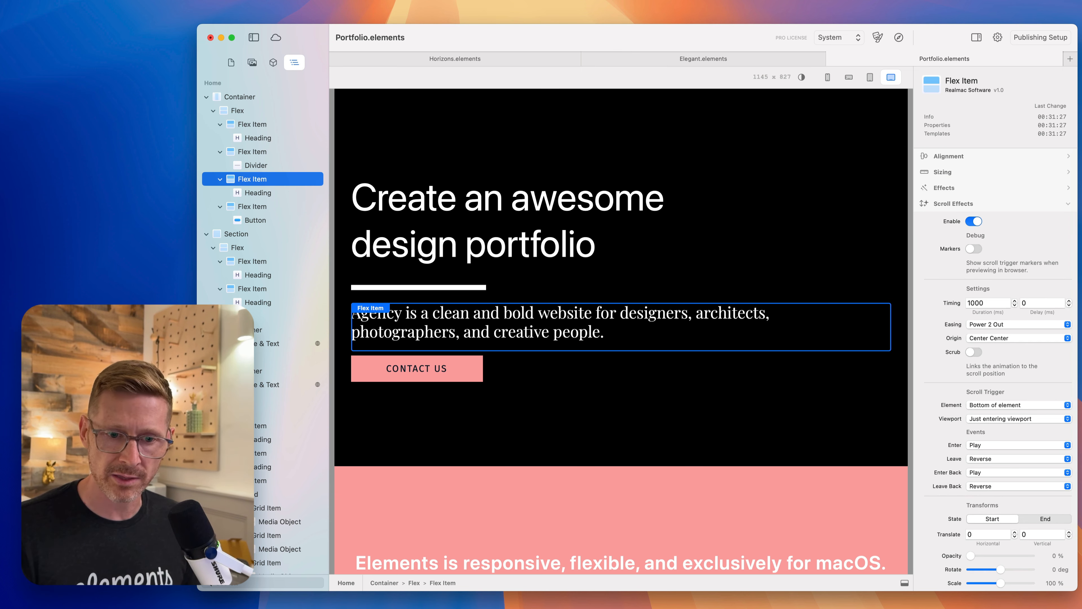
left_click(1030, 535)
scroll(1039, 383, "down", 2)
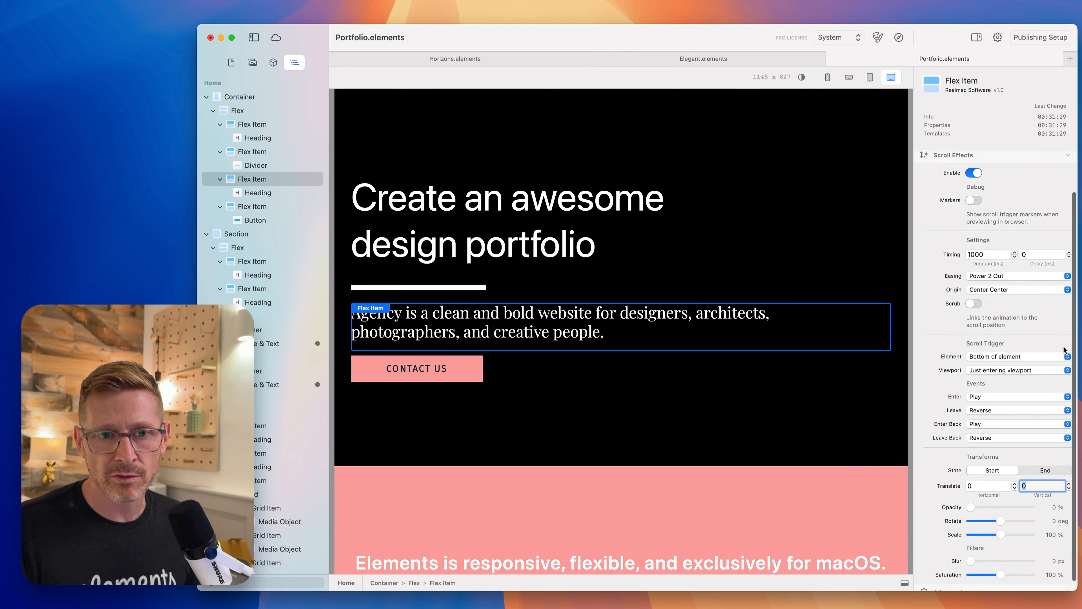
left_click(1041, 253)
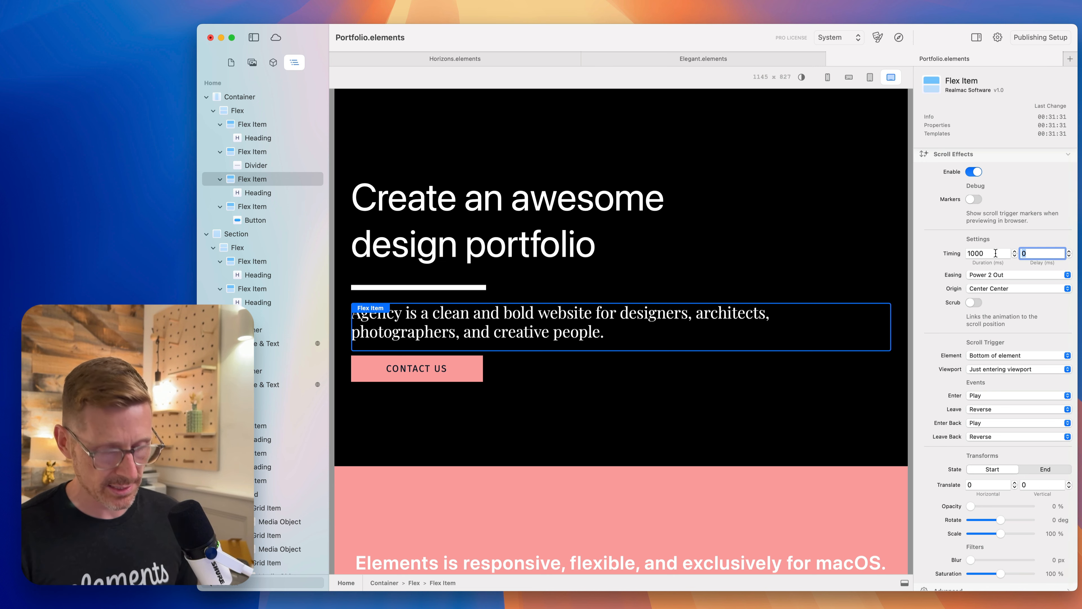
key("BackSpace")
key("BackSpace")
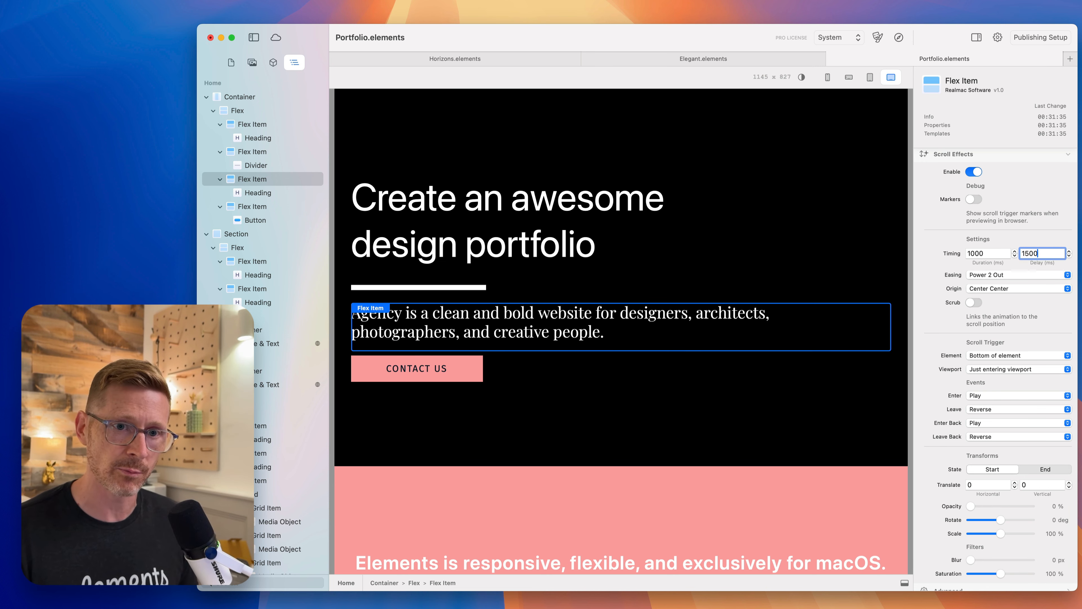
key("Return")
- Set the Agency text flex item's start-state vertical translate to 100 and preview the page in the browser
left_click(1030, 487)
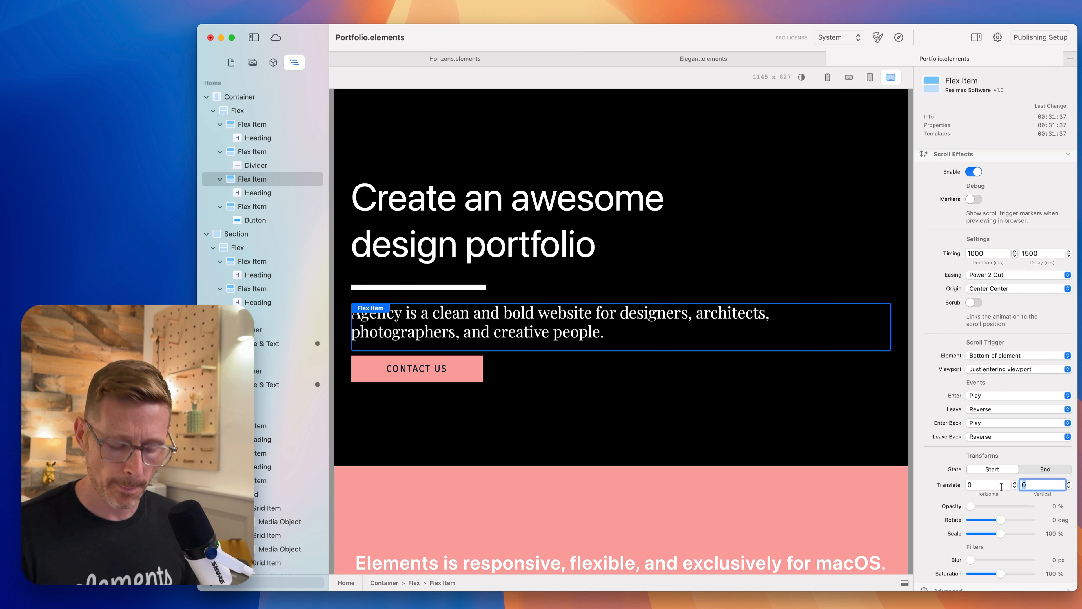
type("1")
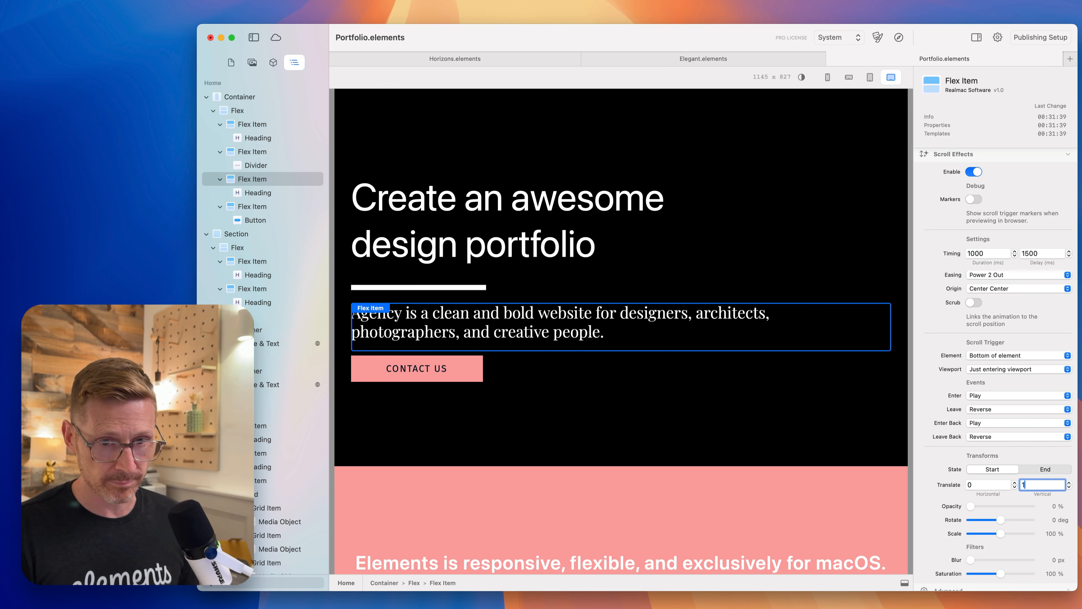
type("00")
scroll(1002, 494, "up", 1)
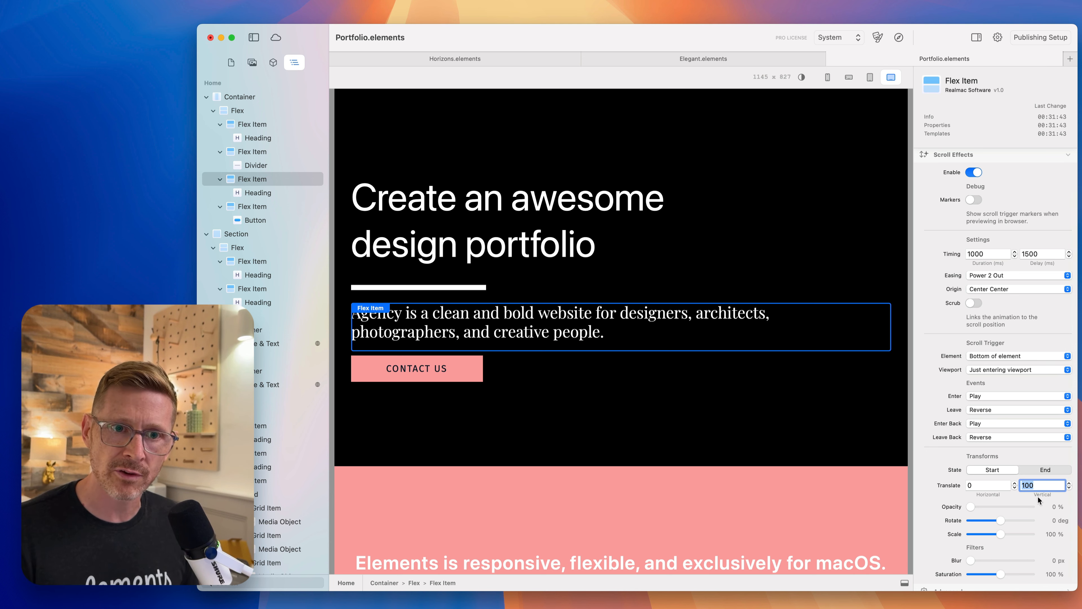
left_click(899, 38)
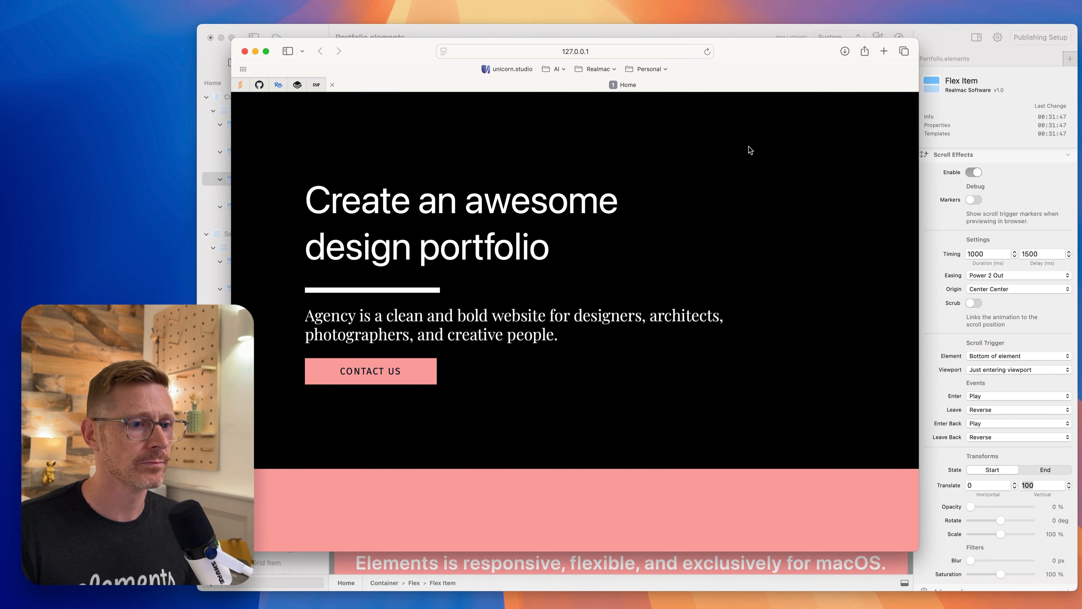
- Reload the browser preview to replay the hero entrance and return to the project
left_click(708, 51)
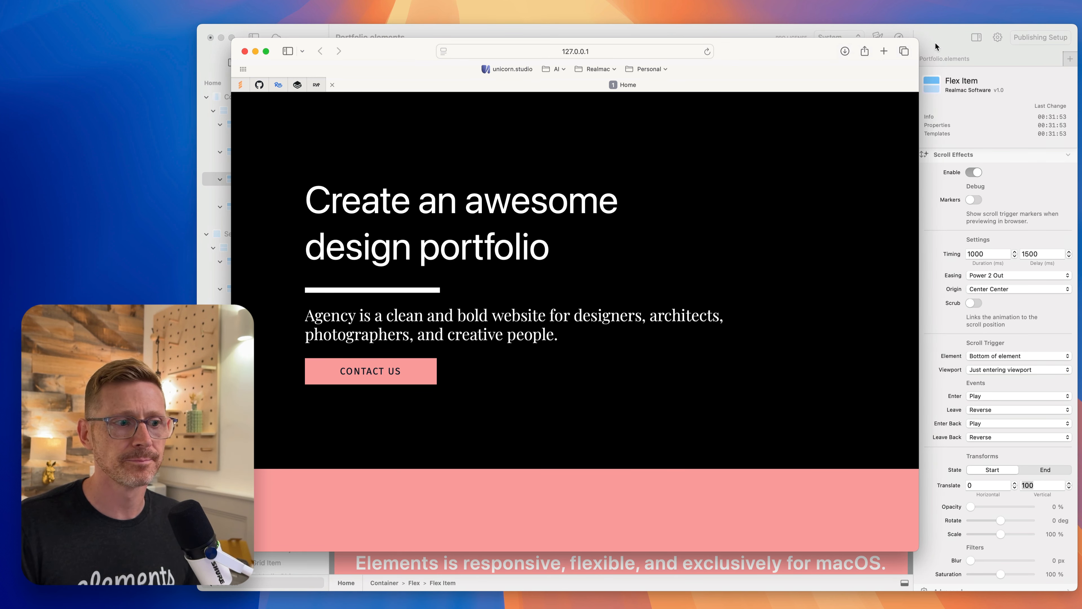
key("super+Tab")
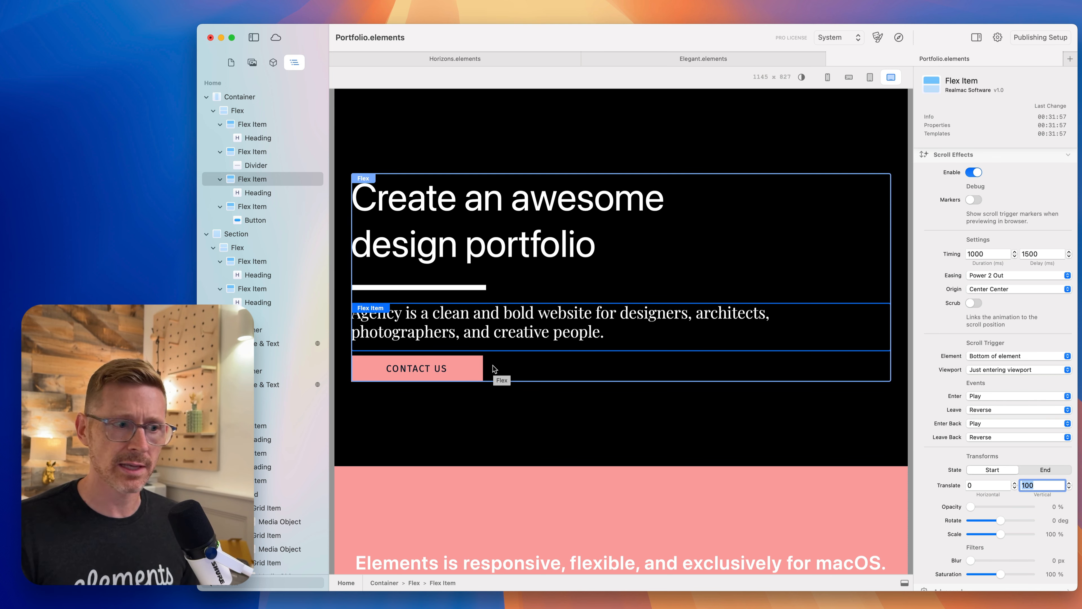
- Enable scroll effects on the flex item holding the Contact Us button, set its animation delay to 2000 ms, and preview the page
left_click(469, 368)
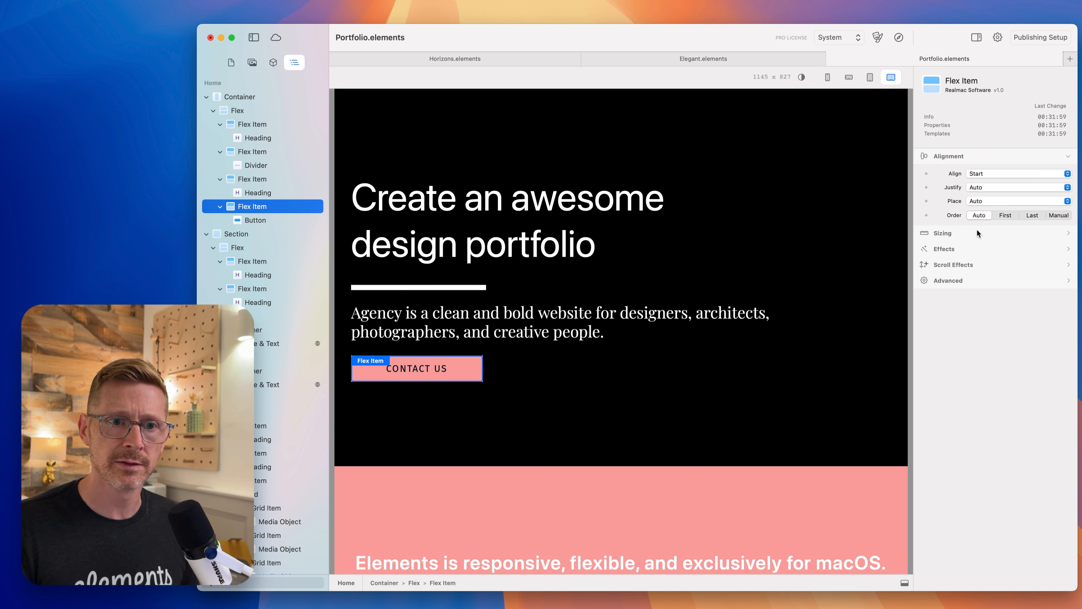
left_click(988, 263)
left_click(974, 221)
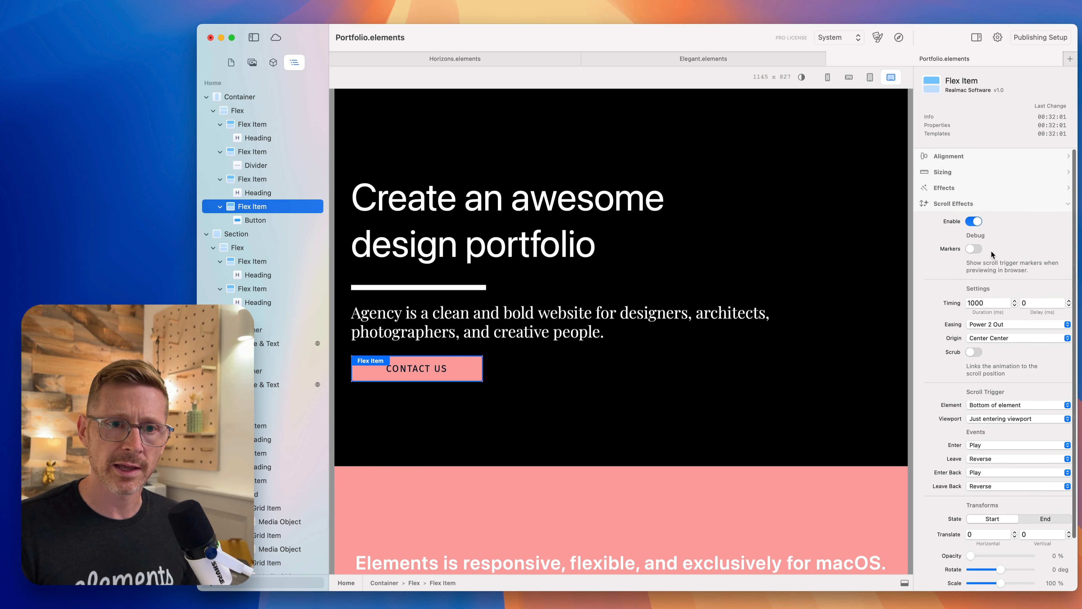
left_click(1042, 303)
type("2000")
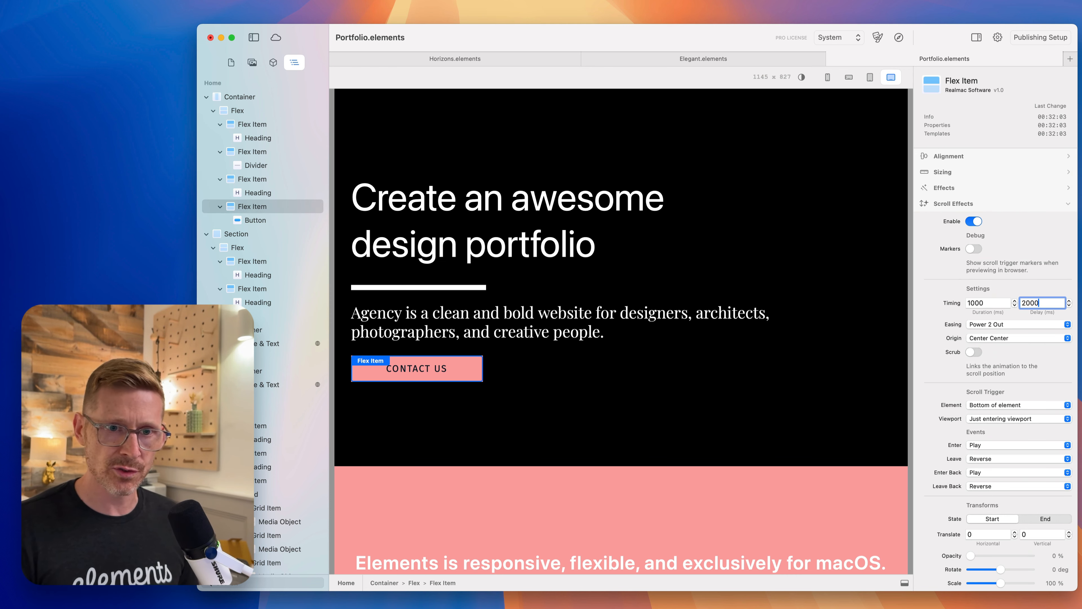
key("Return")
scroll(997, 410, "down", 3)
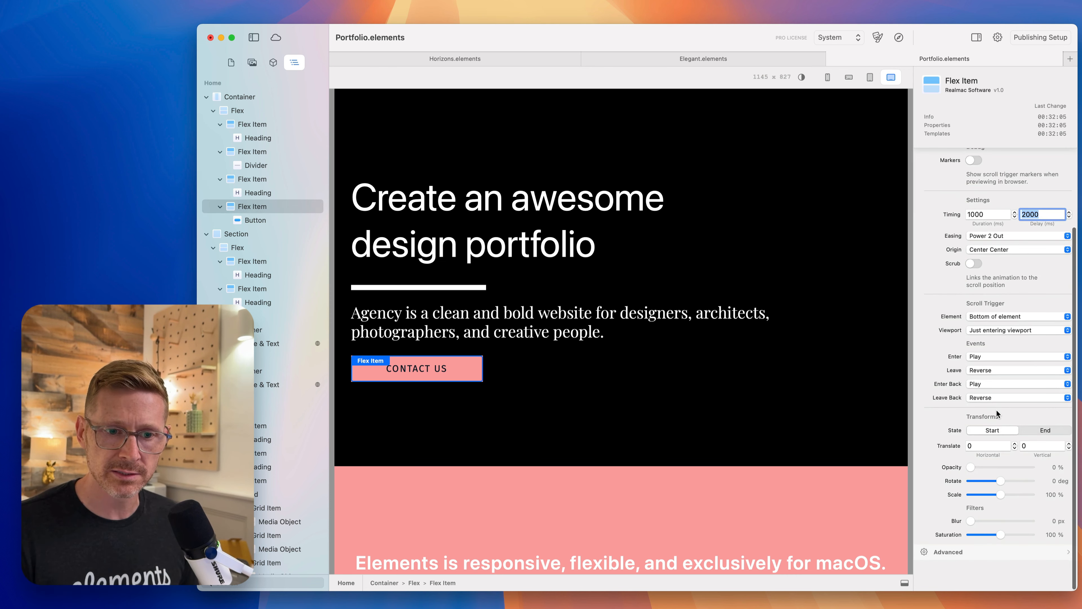
scroll(997, 410, "up", 2)
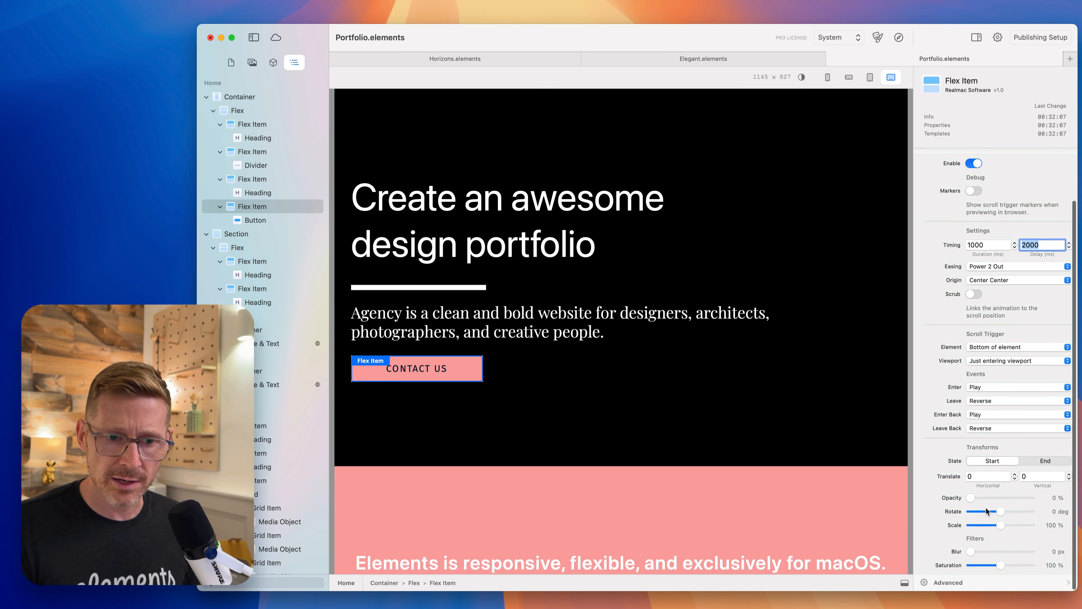
left_click(899, 38)
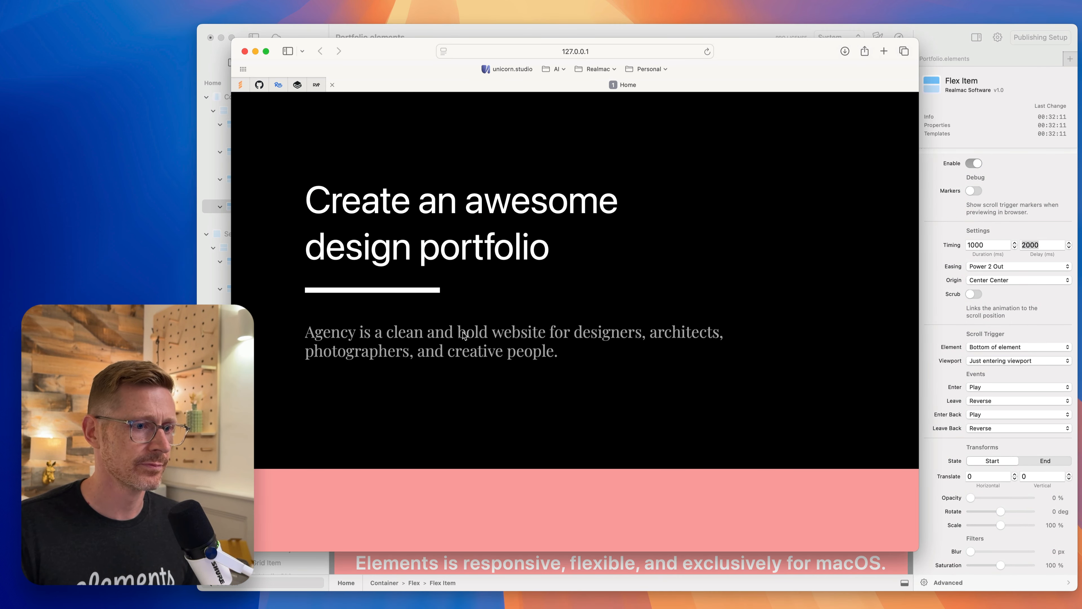
left_click(953, 36)
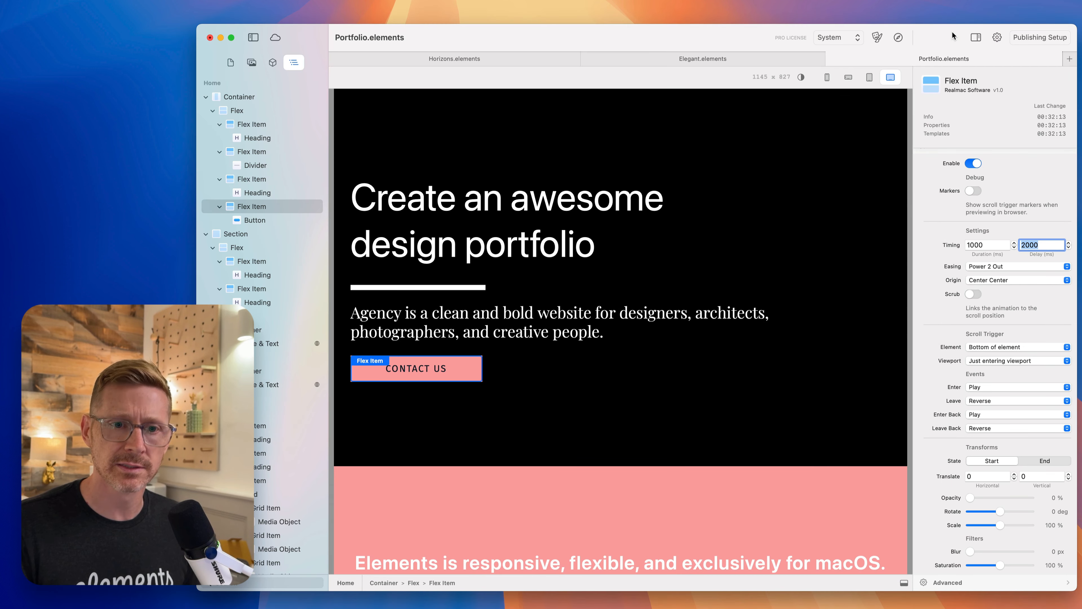
- Set the button flex item's start-state vertical translate to 100 and its animation delay to 2500 ms, then preview the page
left_click(982, 478)
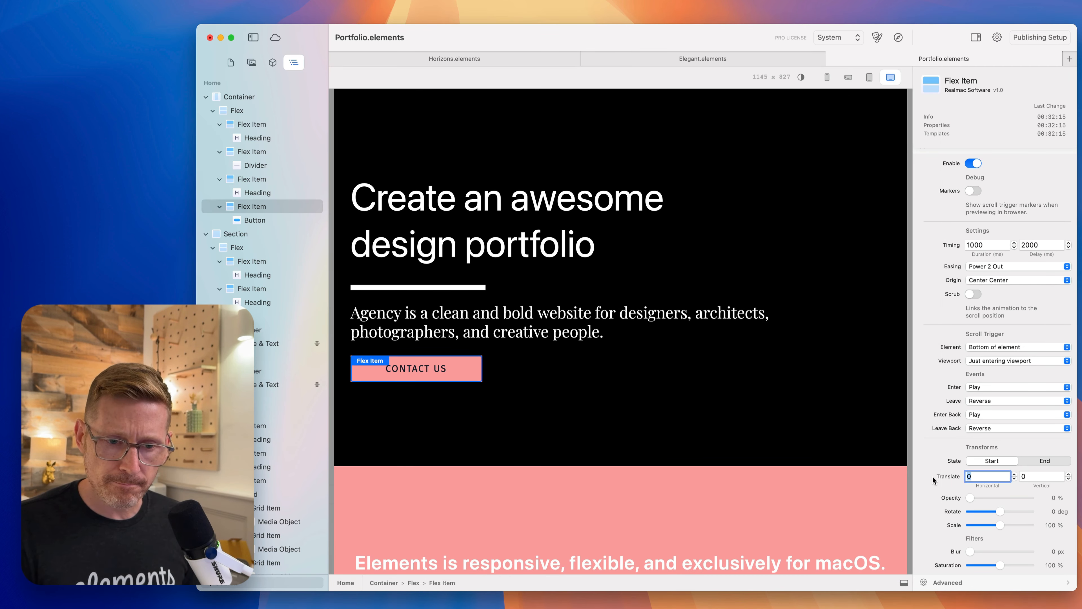
left_click(1040, 475)
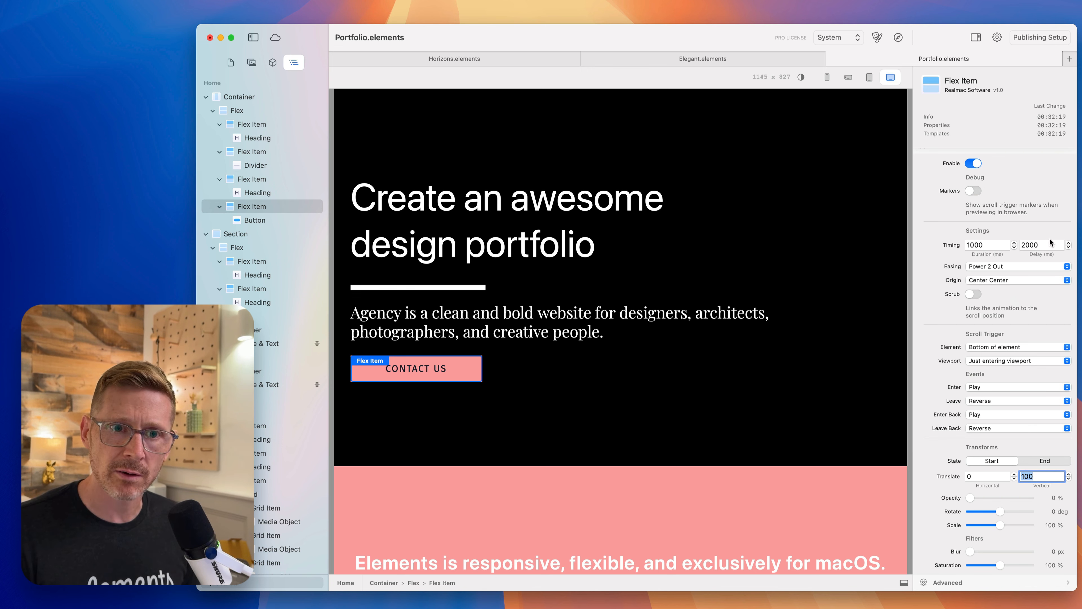
double_click(1042, 244)
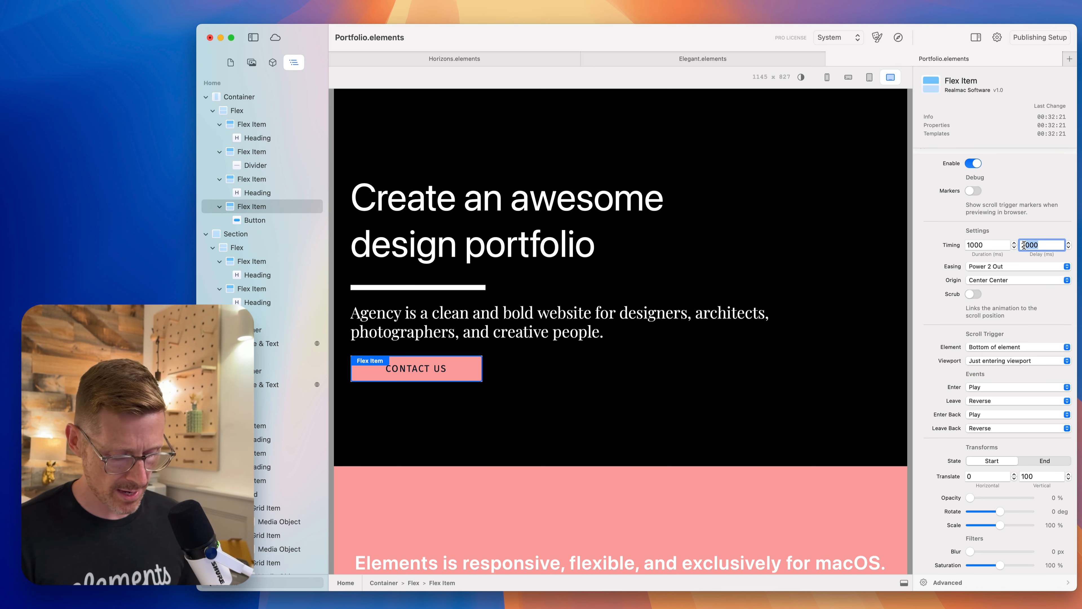
type("2500")
key("Return")
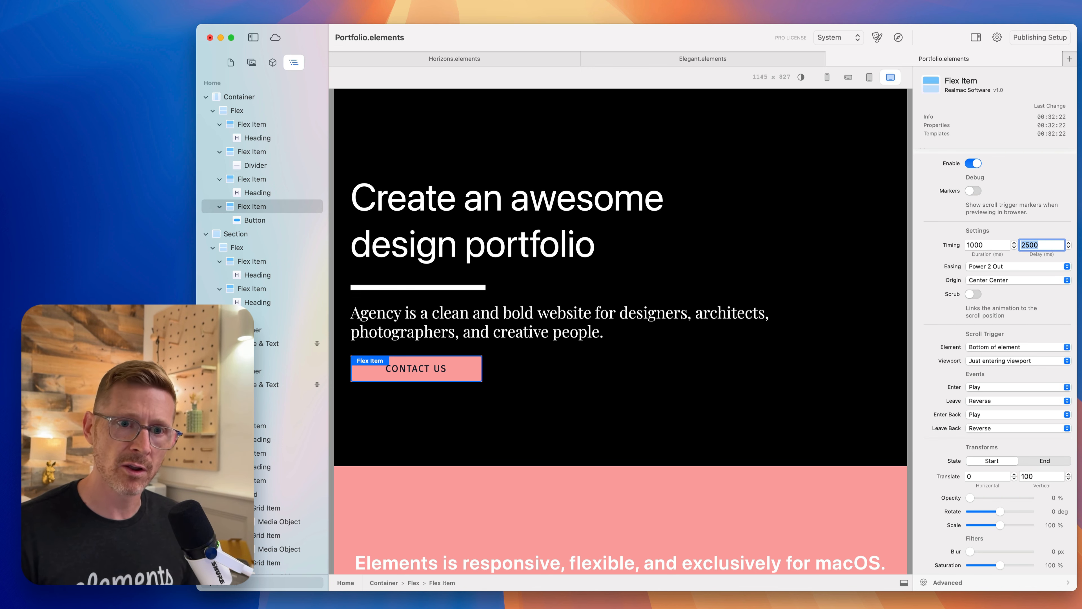
left_click(898, 38)
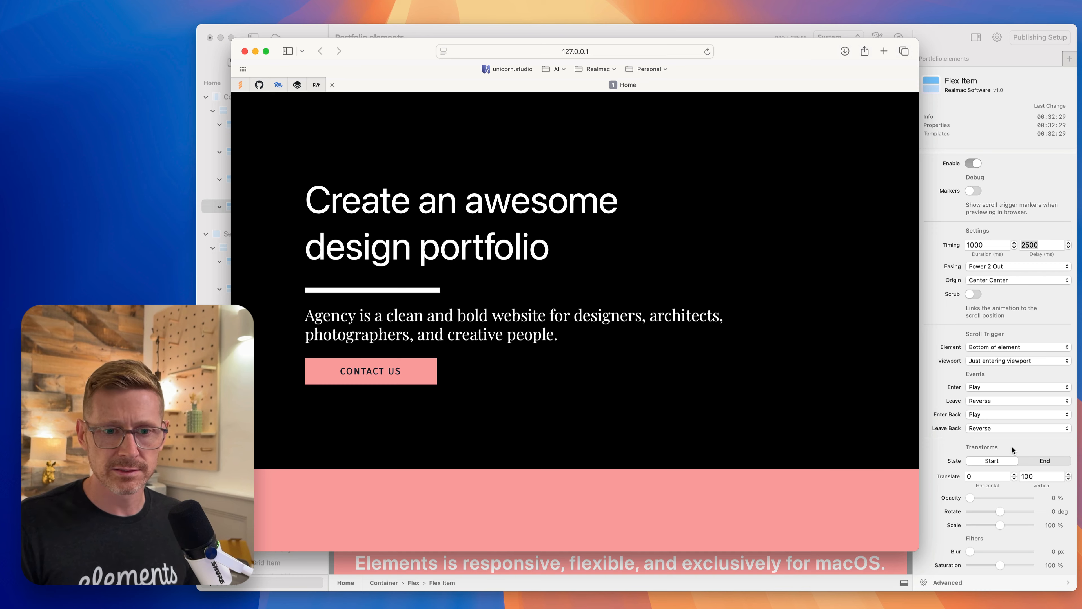
- Set the button flex item's start-state vertical translate to 50, replay the entrance in the browser, and return to the project
left_click(1043, 475)
type("50")
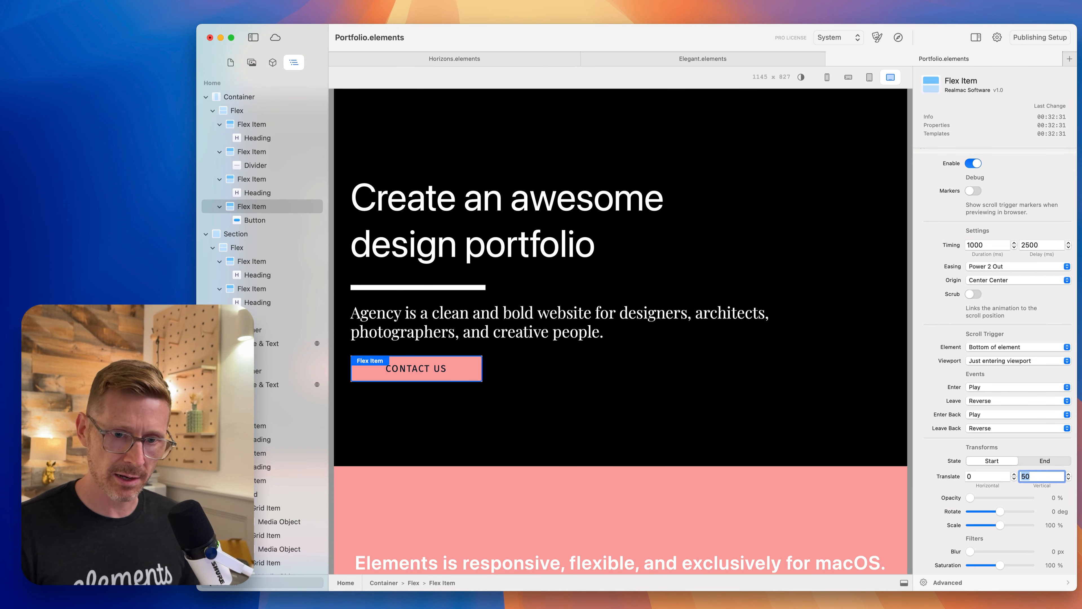
left_click(898, 37)
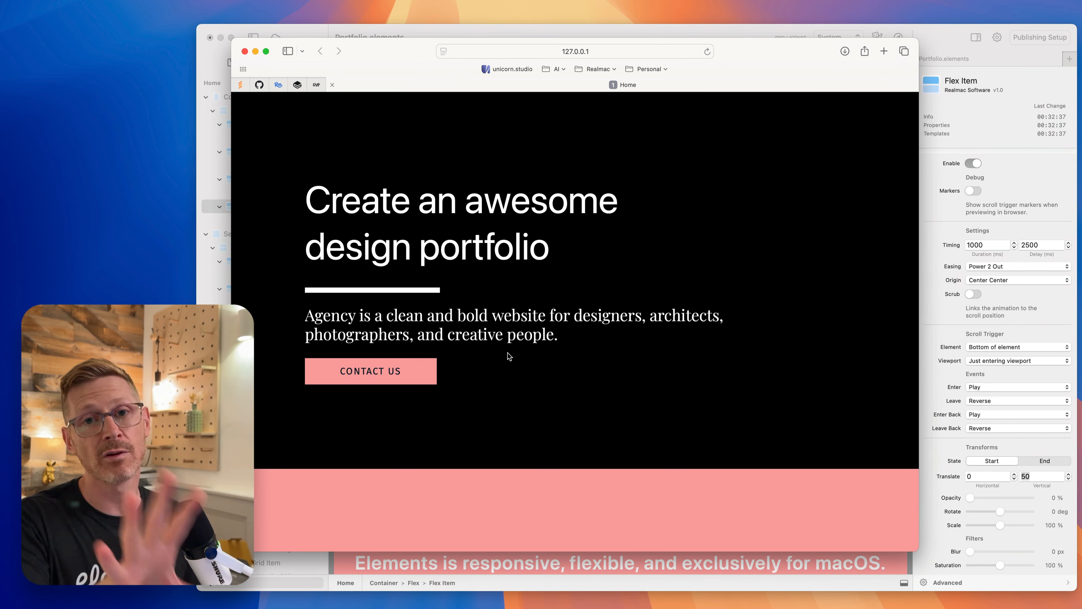
key("super+r")
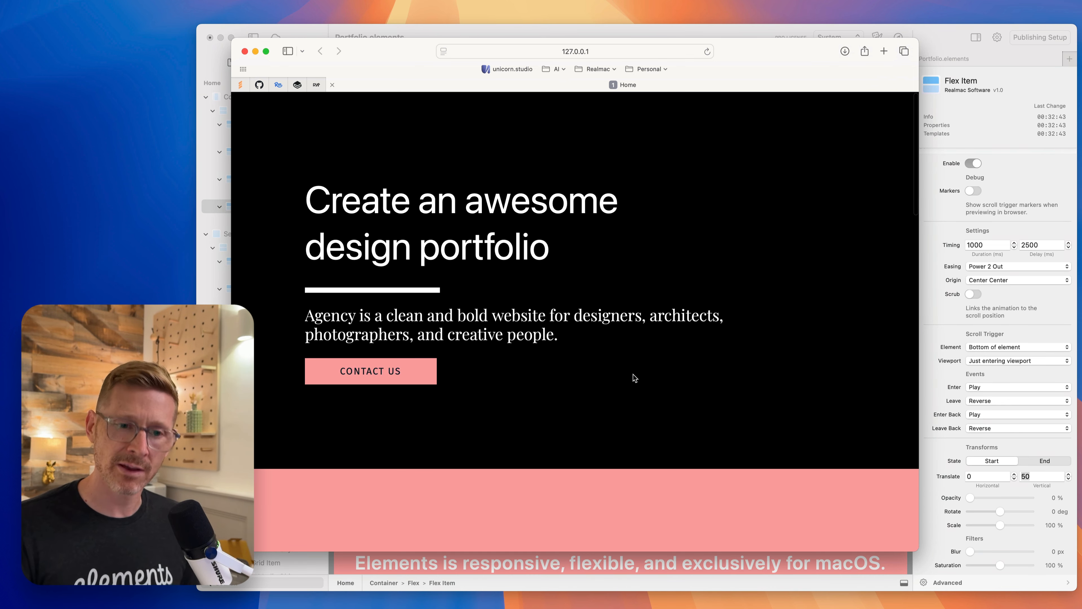
left_click(992, 115)
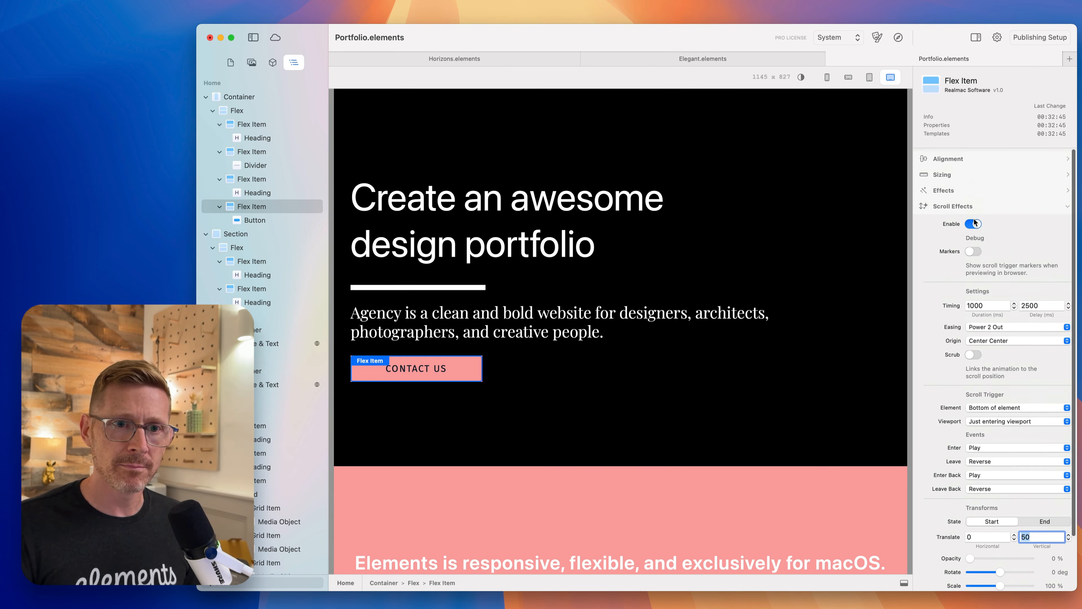
- Enable effects on the Contact Us button itself and set the trigger mode to Hover
left_click(272, 219)
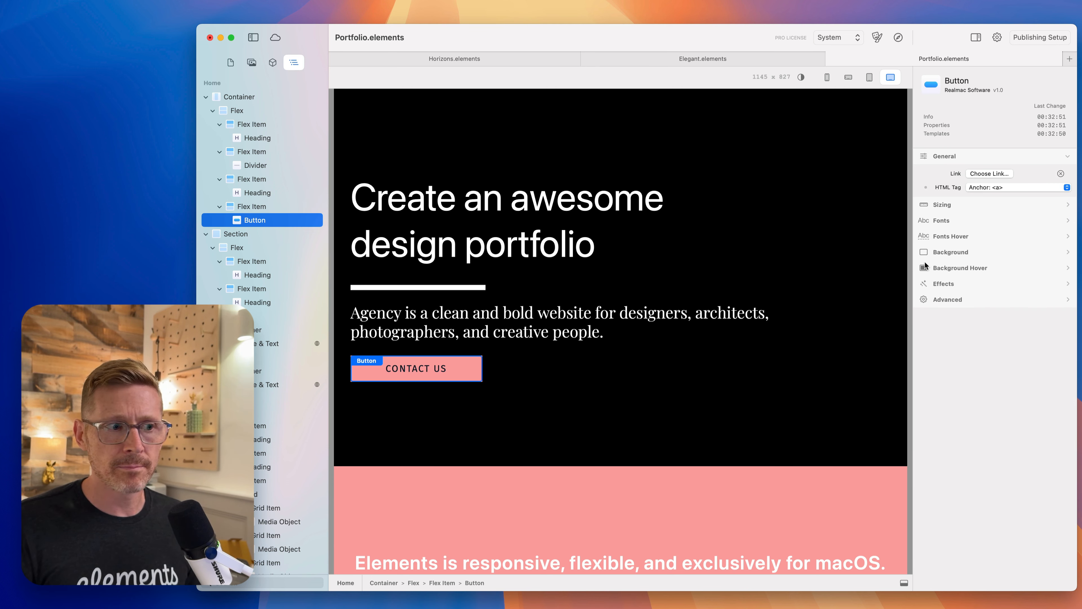
left_click(944, 284)
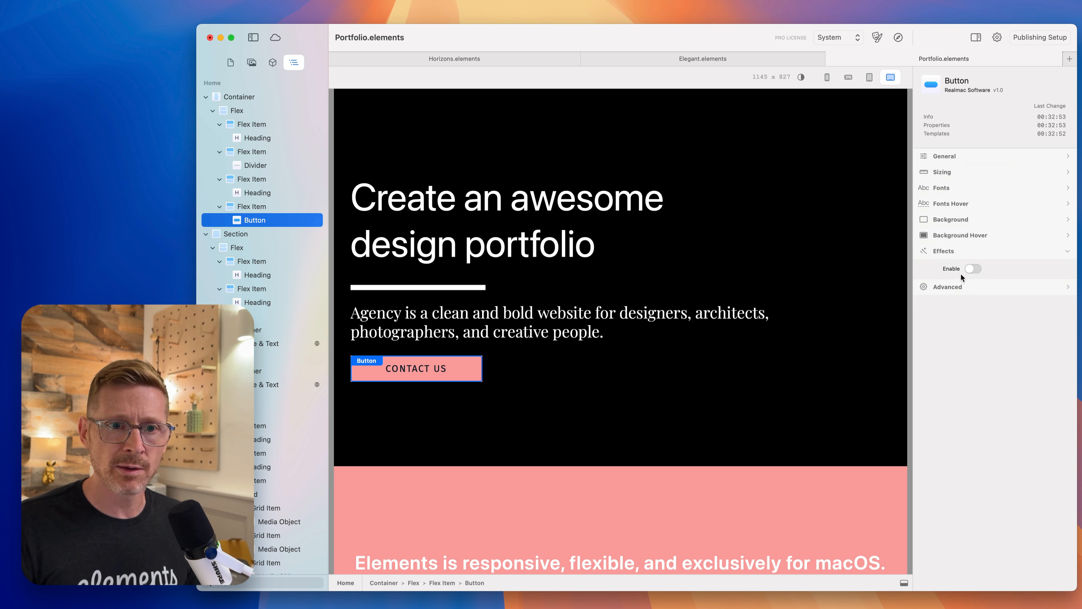
left_click(972, 269)
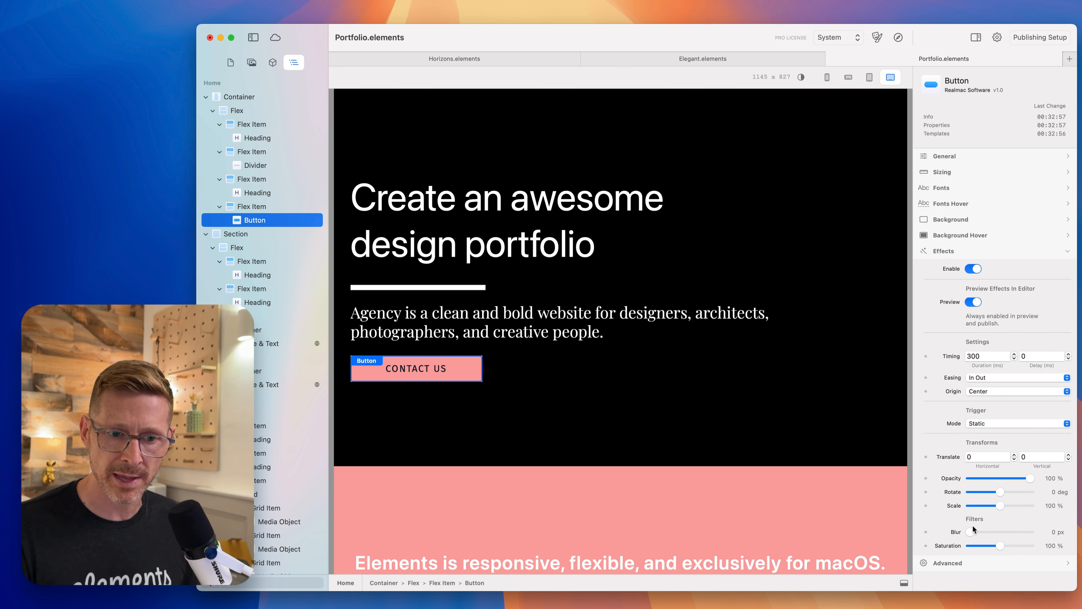
left_click(1005, 419)
left_click(1004, 434)
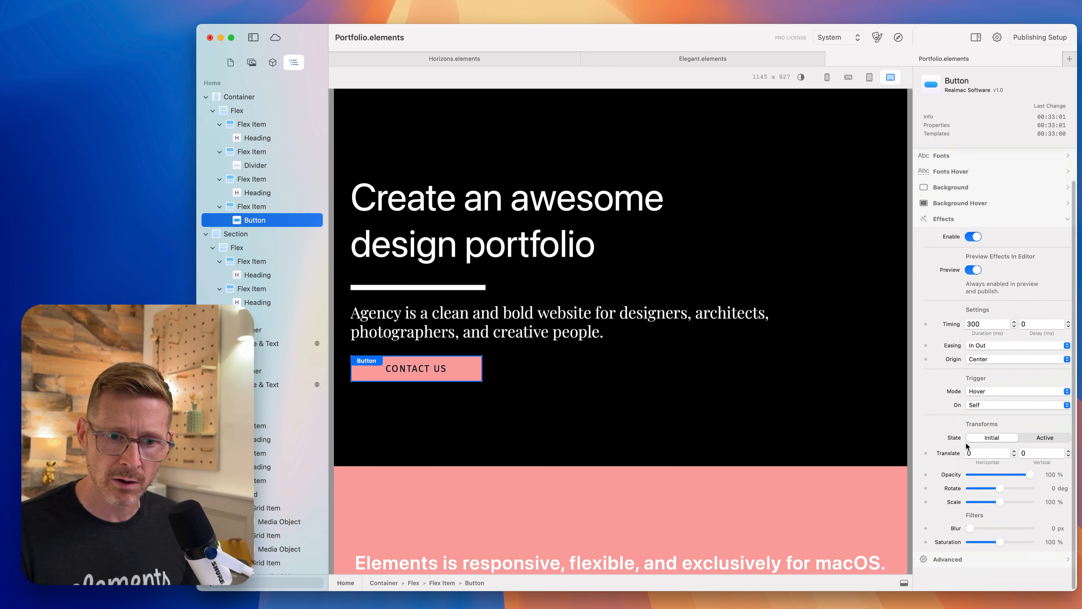
- Set the Contact Us button's active-state scale to 94% and preview the page in the browser
scroll(1030, 449, "down", 1)
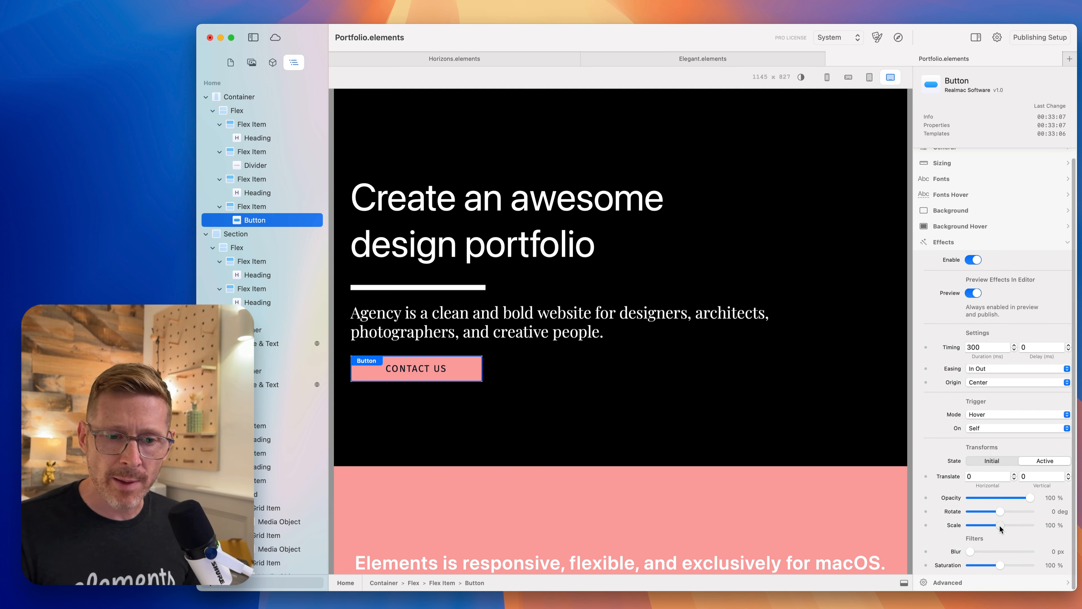
left_click_drag(999, 525, 999, 525)
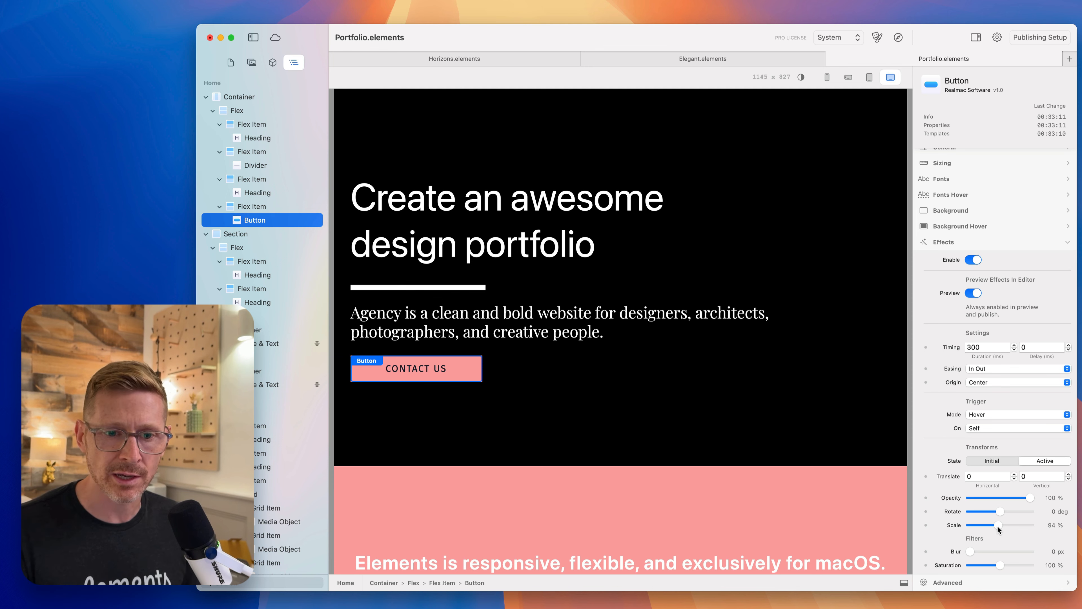
left_click(902, 36)
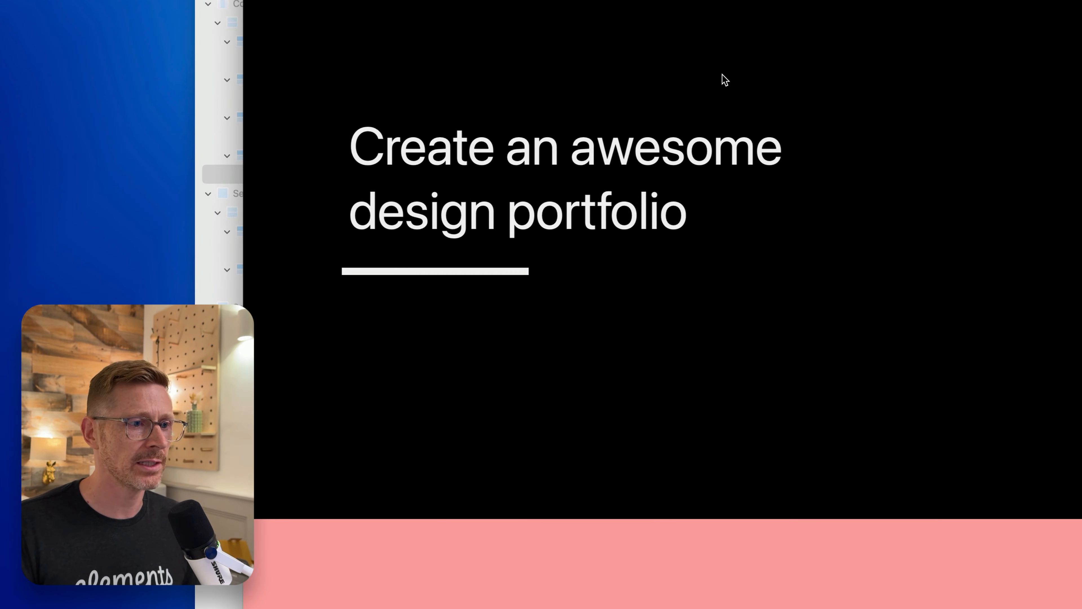